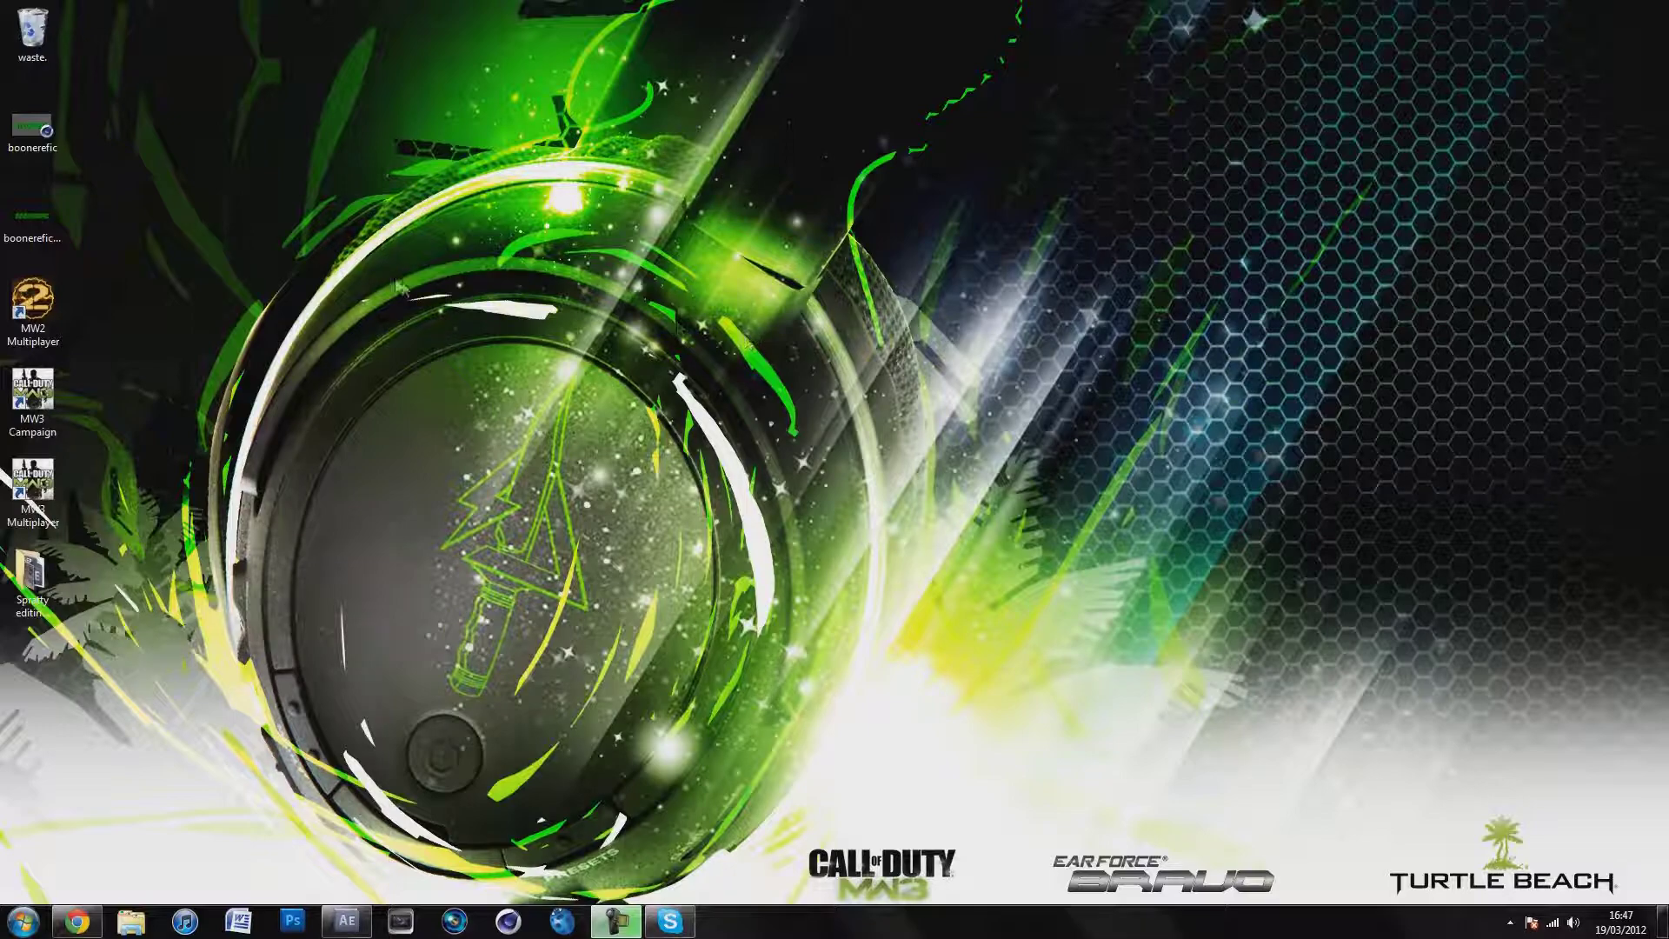
# - Restore the Chrome window showing the 'OCE #3' speed-edit video on YouTube
pyautogui.click(77, 919)
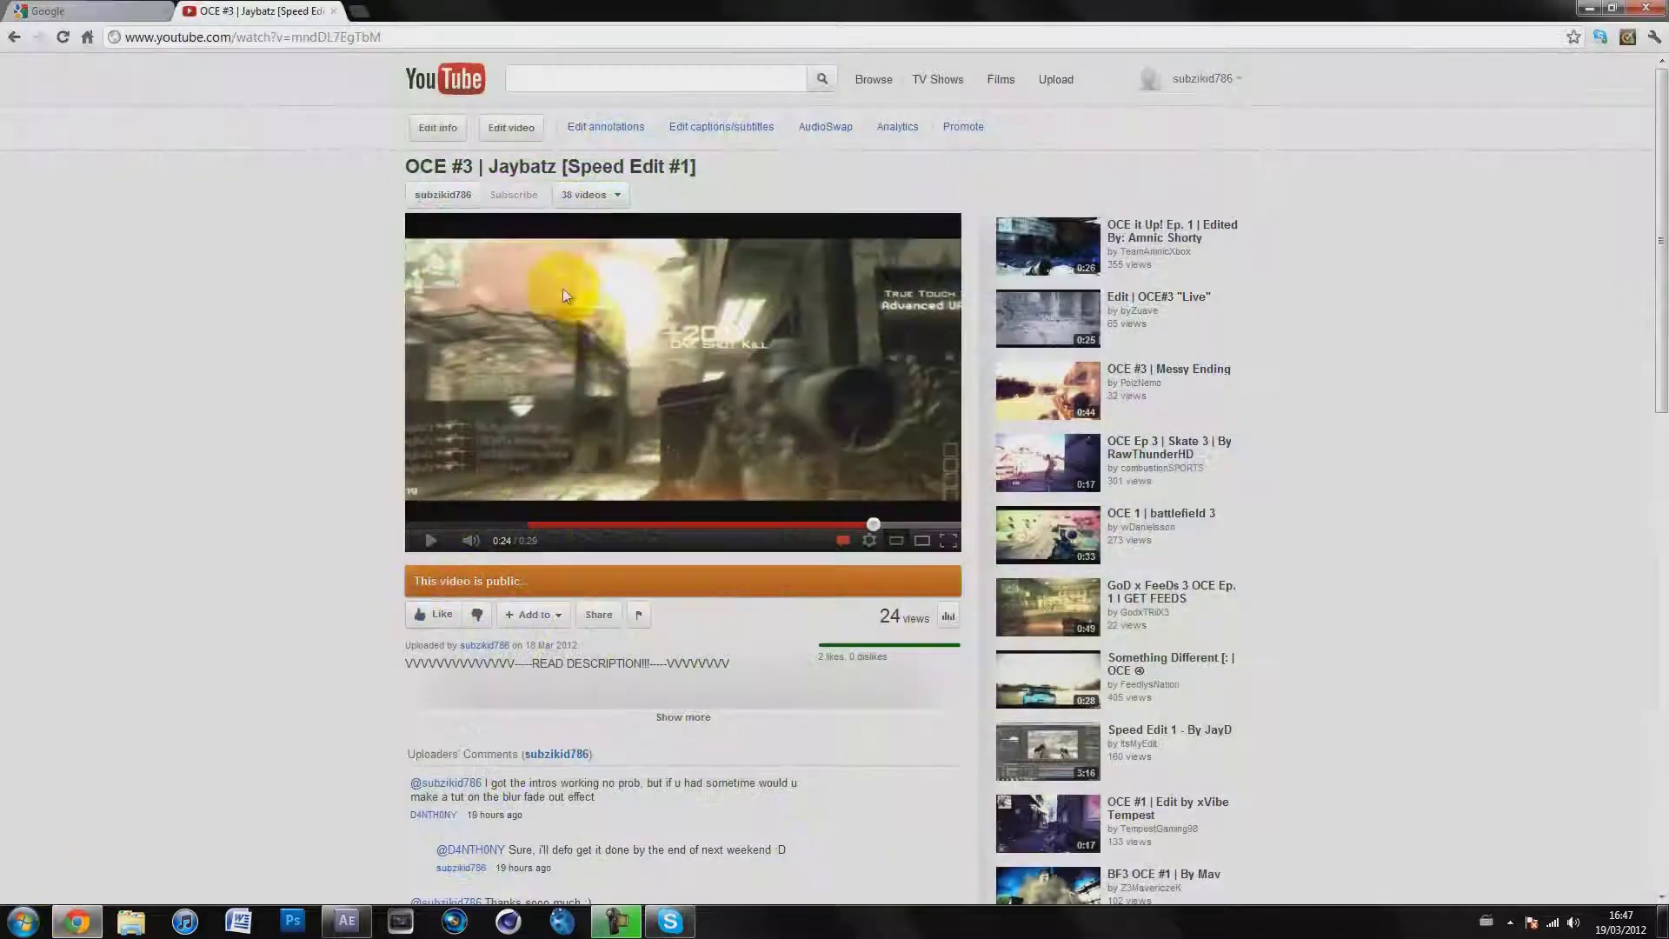
# - Play the uploaded 'OCE #3' speed-edit video
pyautogui.moveTo(402, 181); pyautogui.dragTo(810, 154)
pyautogui.click(811, 156)
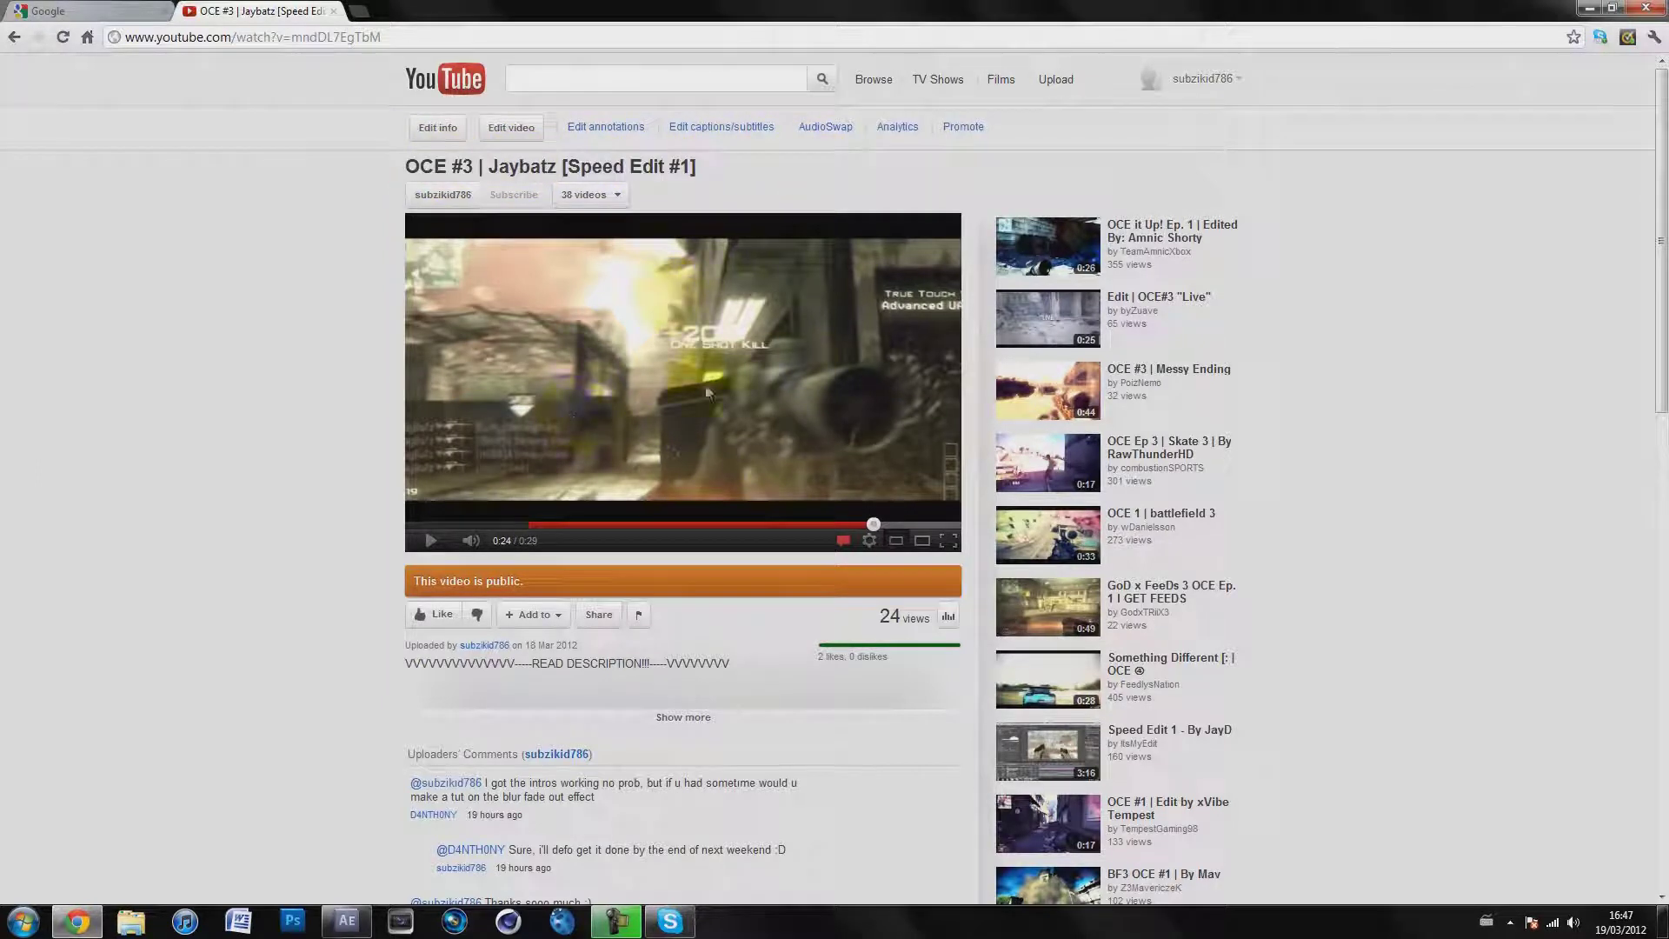
pyautogui.click(678, 412)
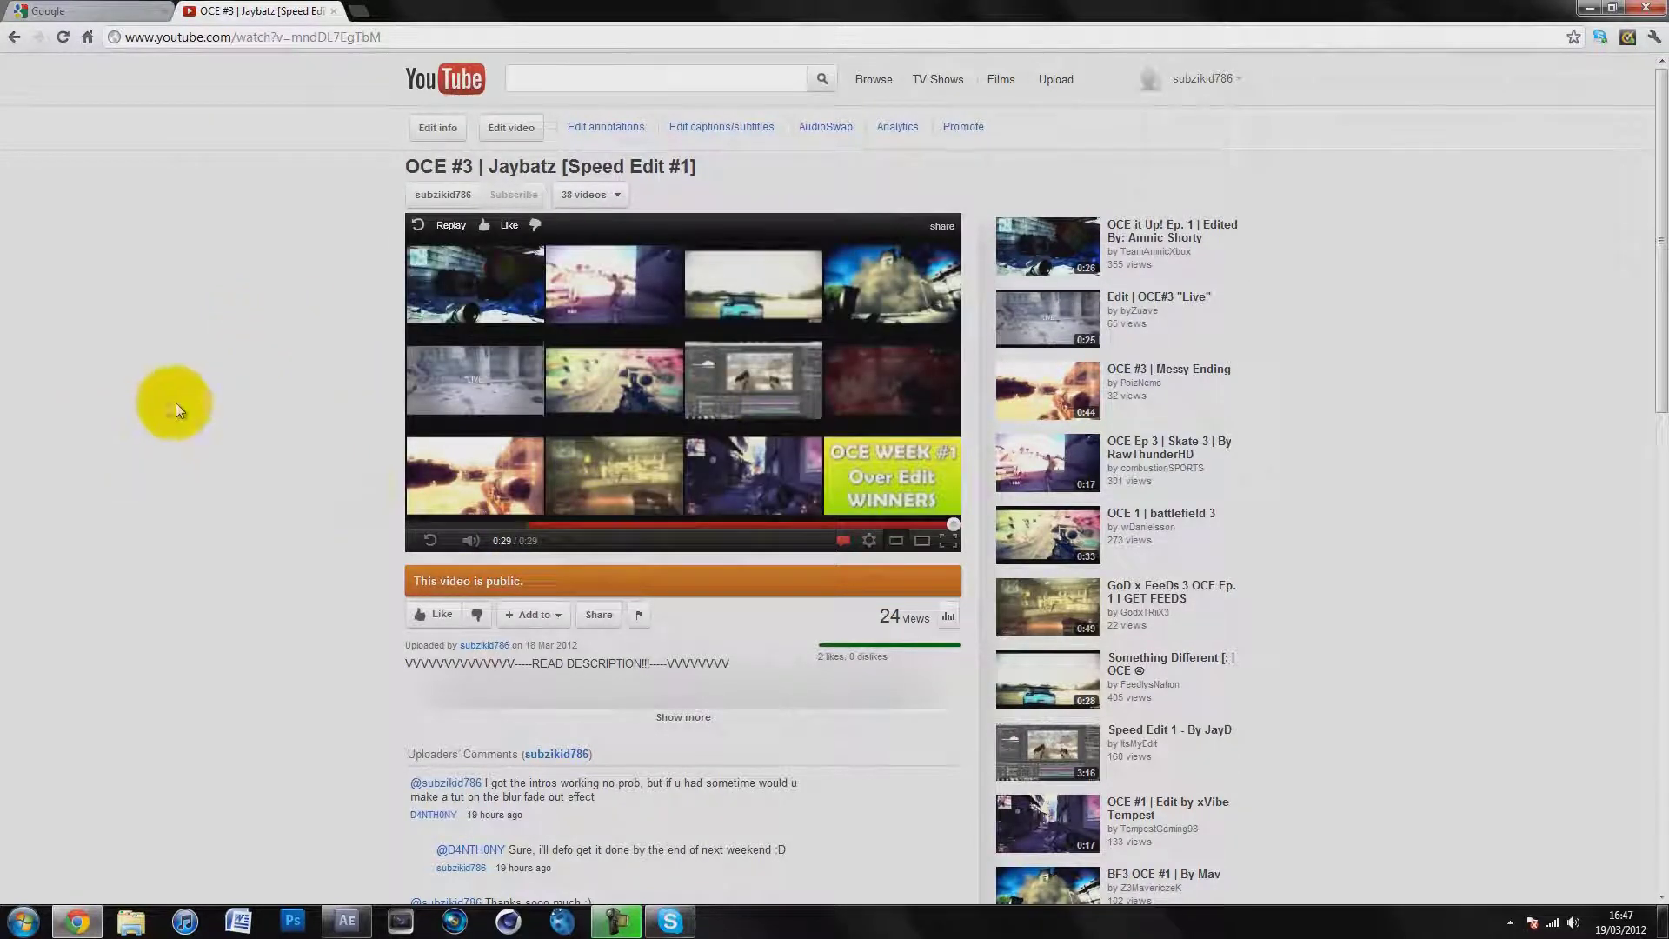
# - Highlight the comment explaining the opacity fade and Gaussian blur, then return to After Effects
pyautogui.scroll(-5, 257, 738)
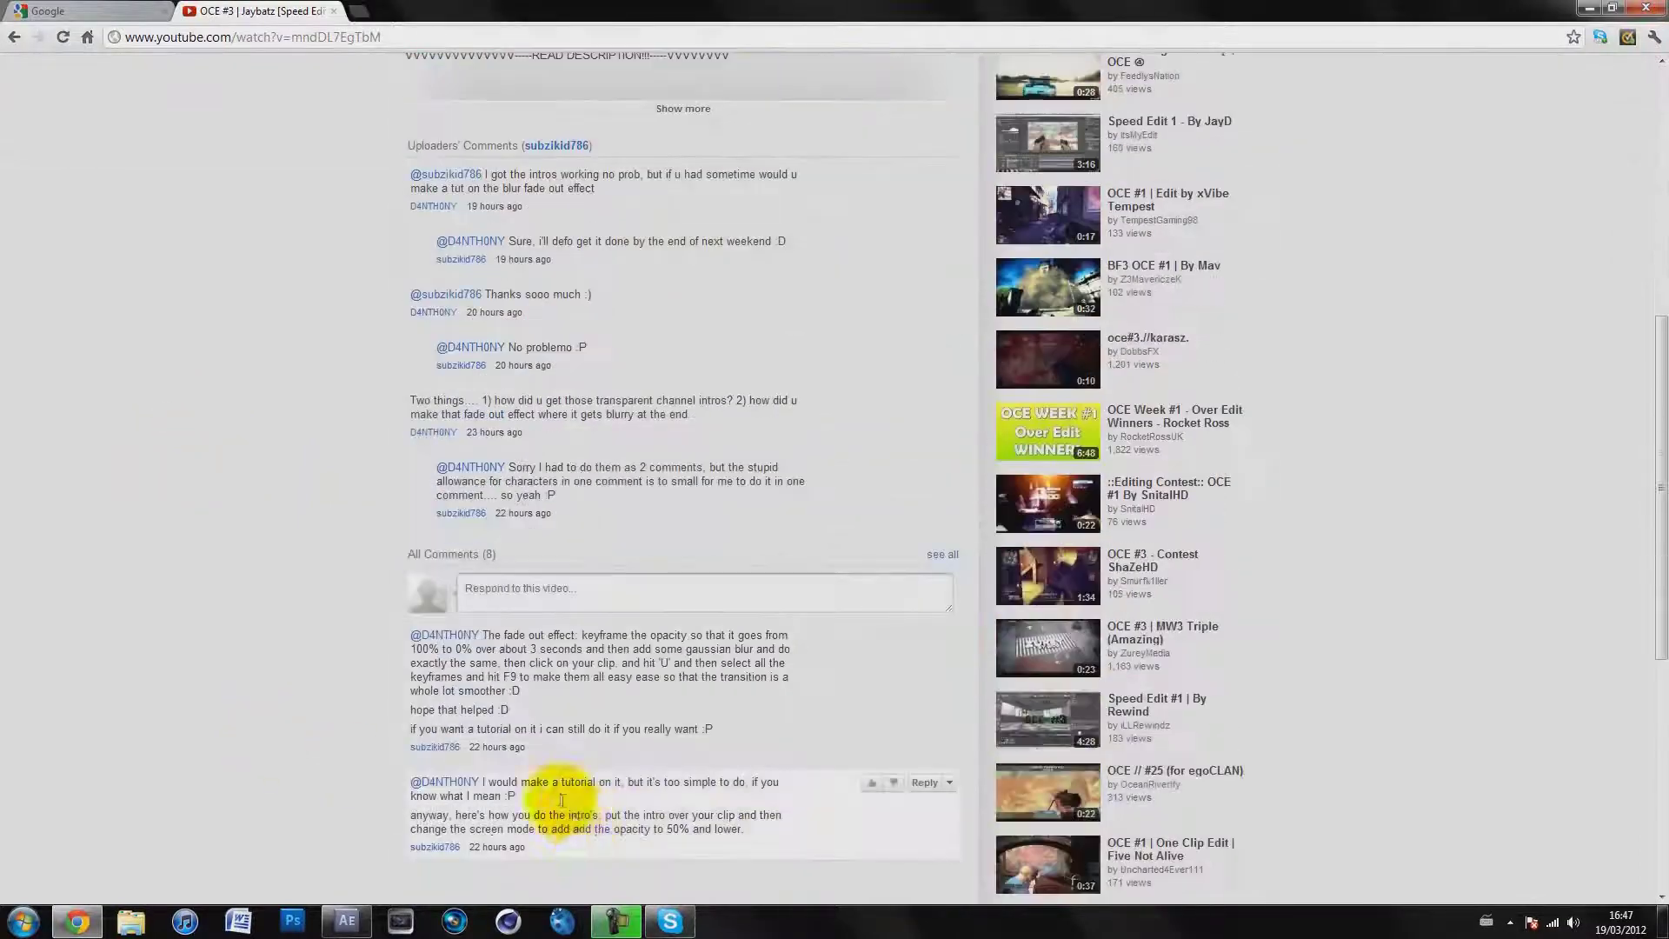
pyautogui.moveTo(394, 718); pyautogui.dragTo(480, 720)
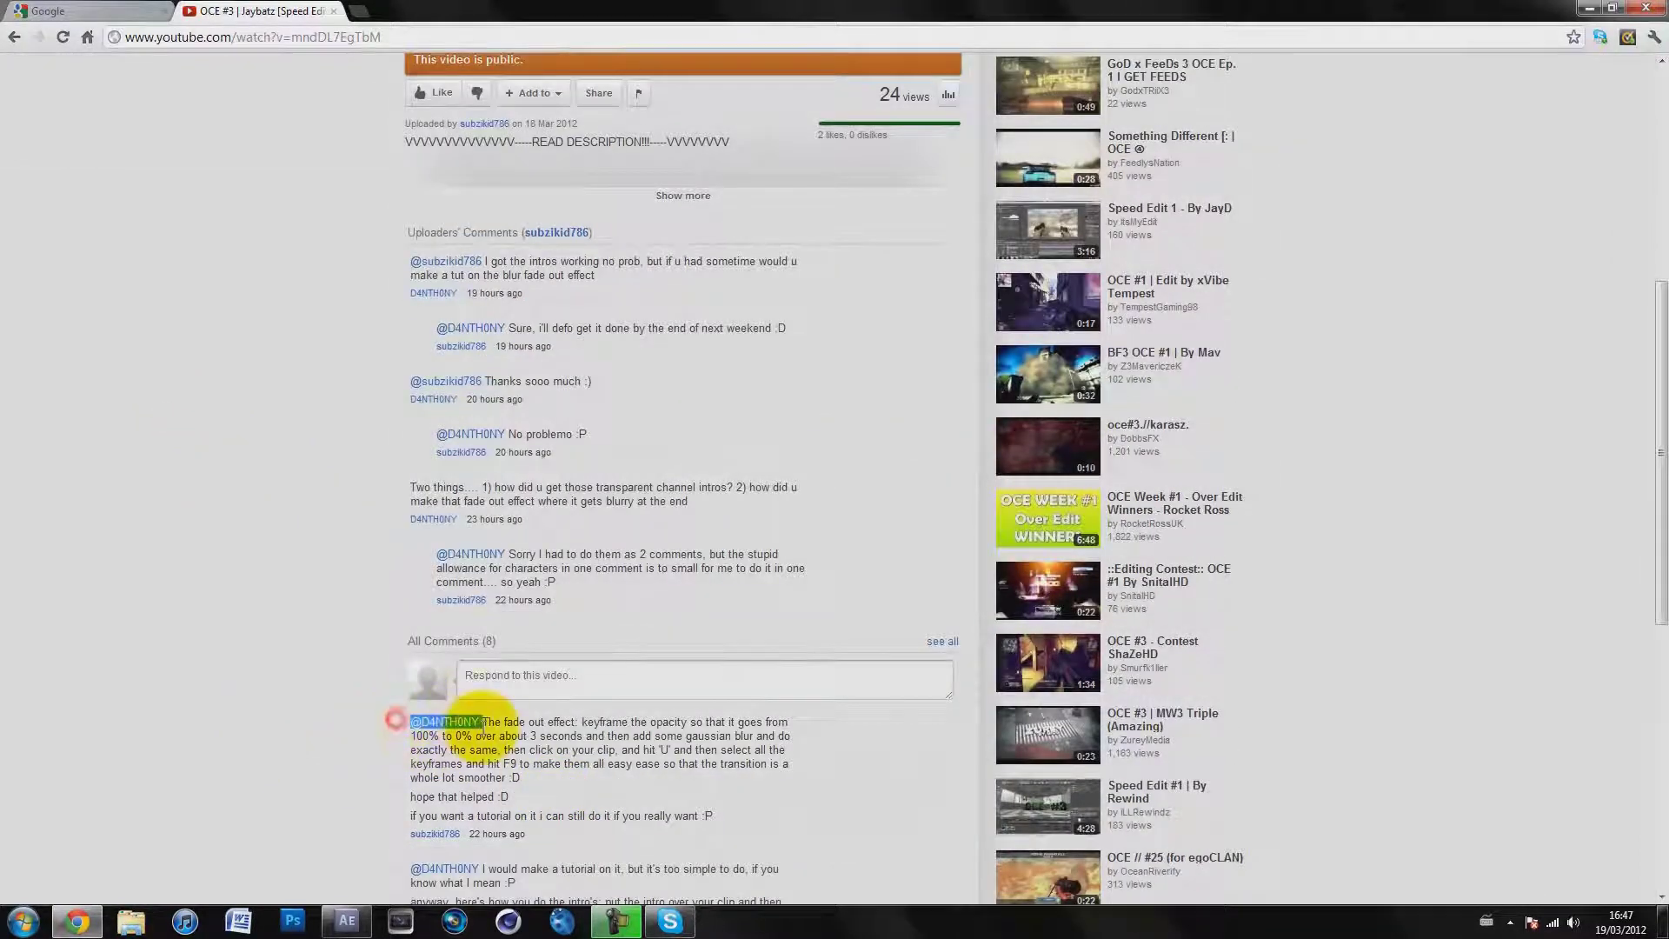
pyautogui.moveTo(368, 702); pyautogui.dragTo(497, 722)
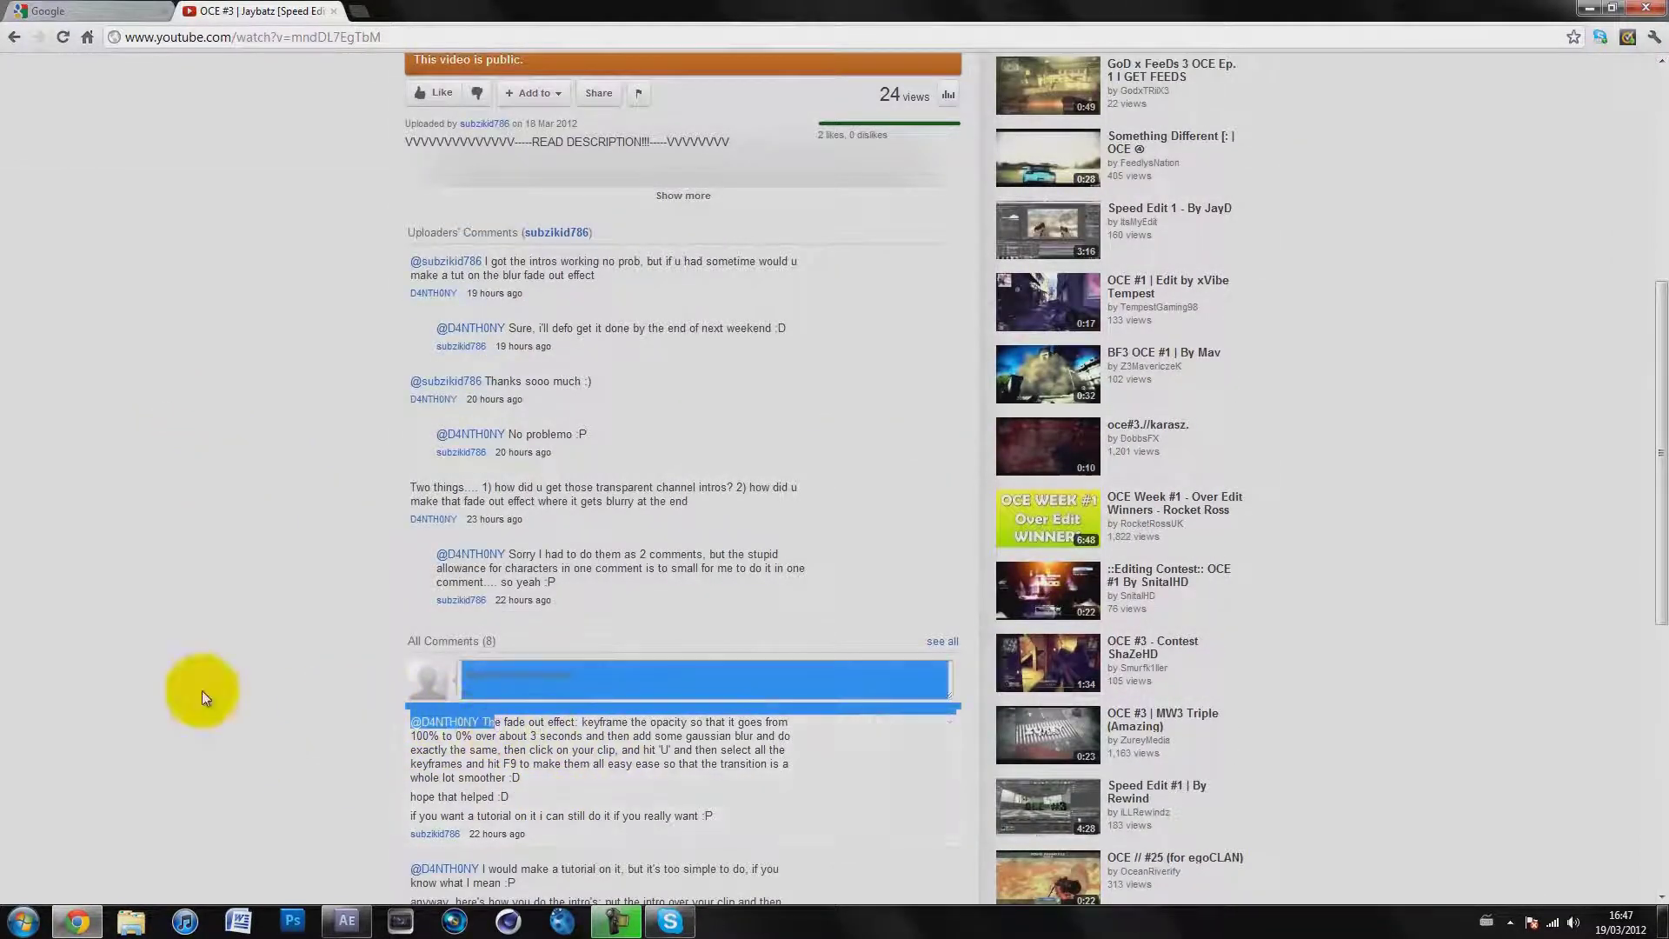
pyautogui.click(247, 706)
pyautogui.scroll(-4, 254, 681)
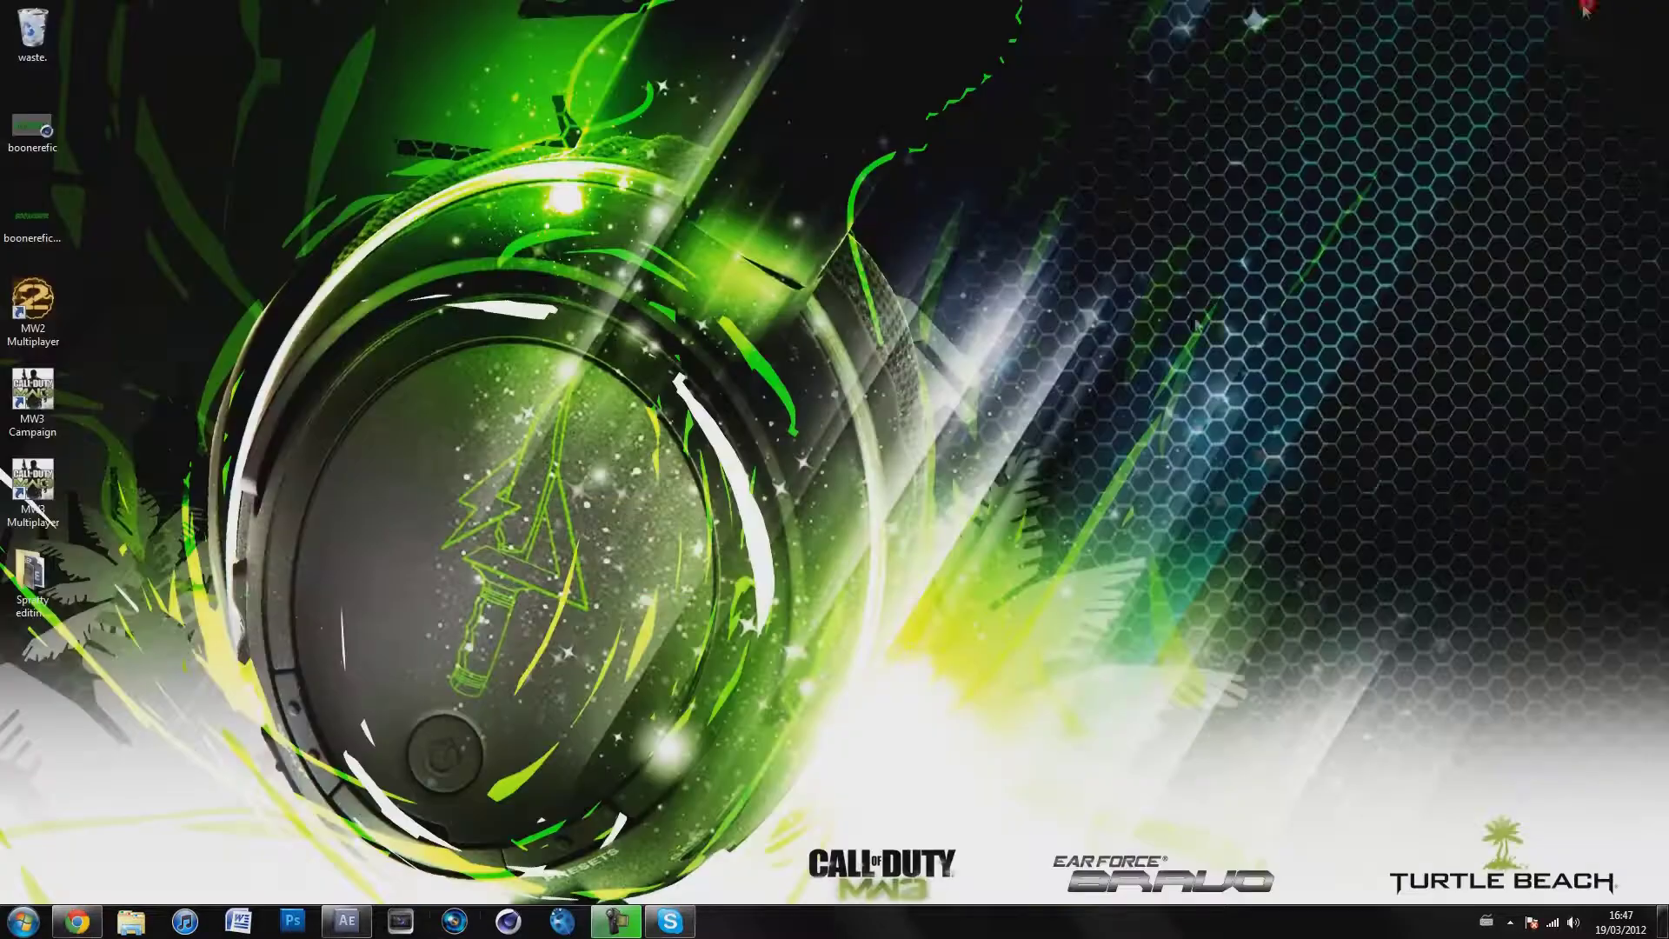
pyautogui.click(347, 920)
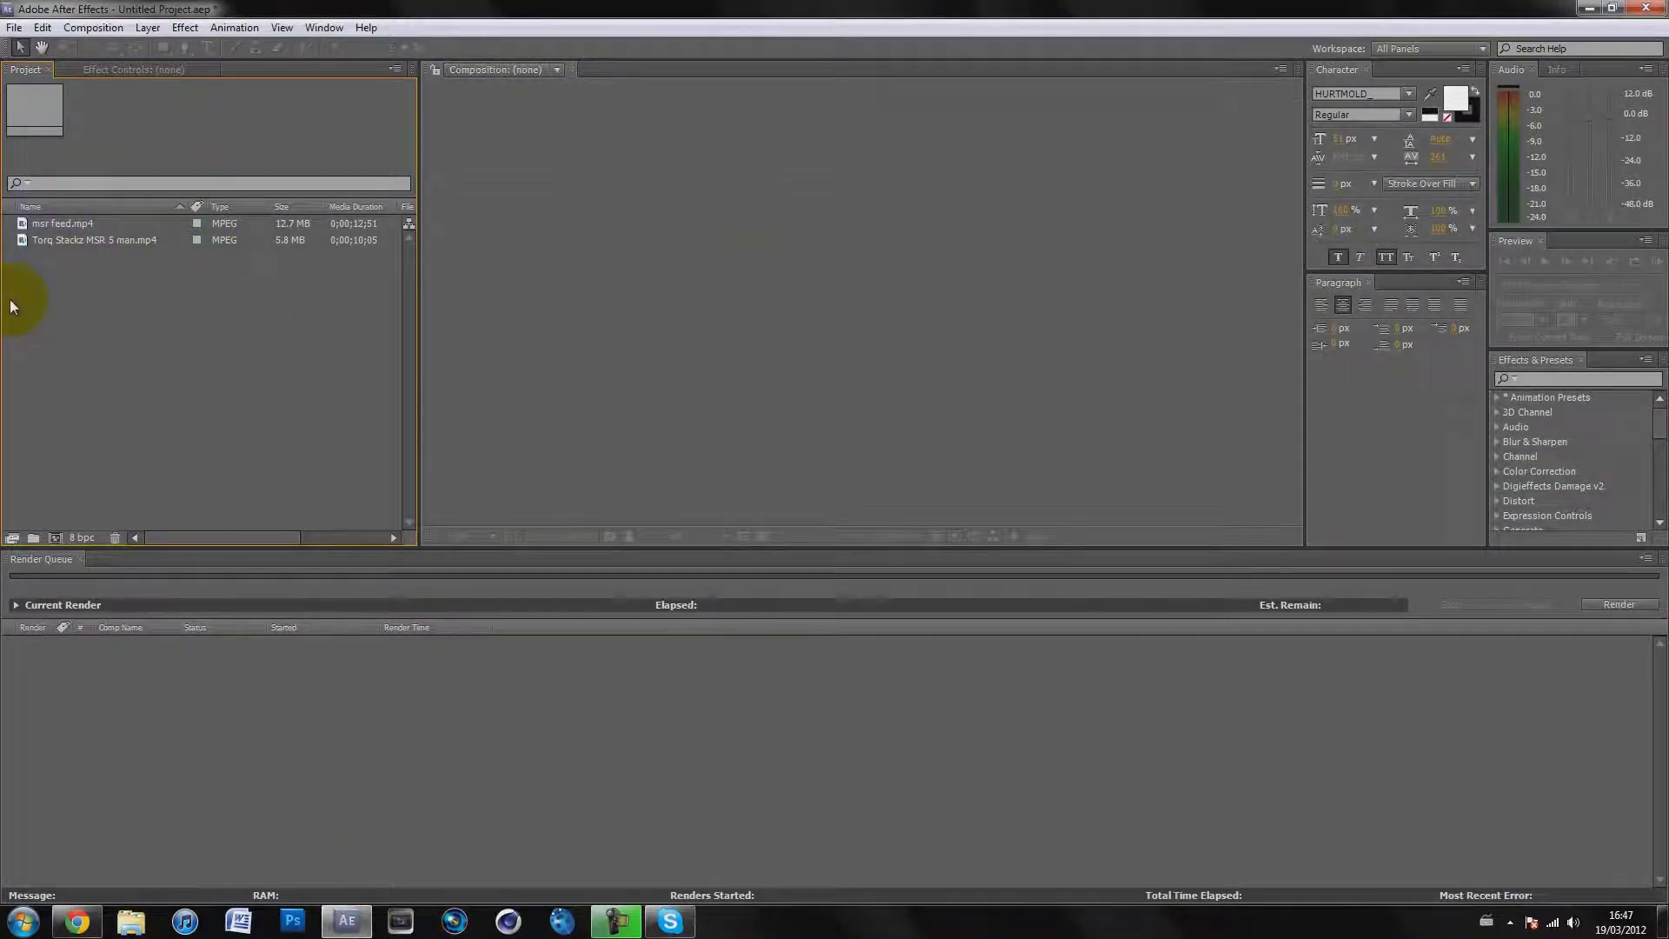
# - Create a 1280x720 Comp 1 holding msr feed.mp4, then scrub to the clip's end
pyautogui.hotkey('ctrl', 'n')
pyautogui.press('Return')
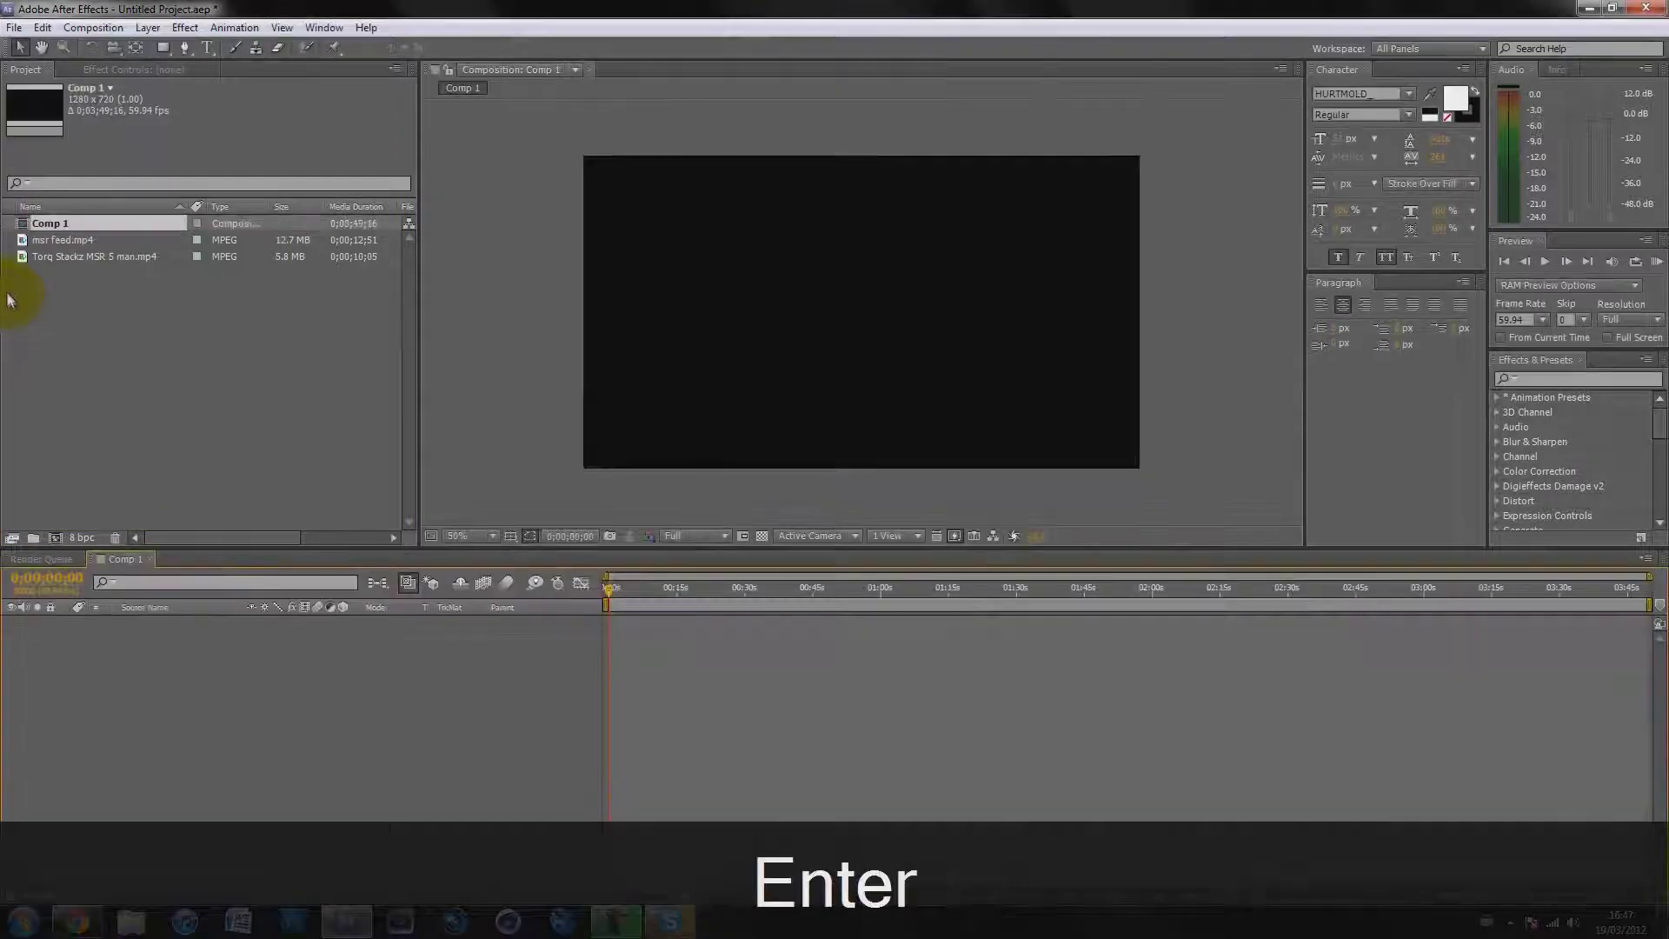
pyautogui.click(60, 299)
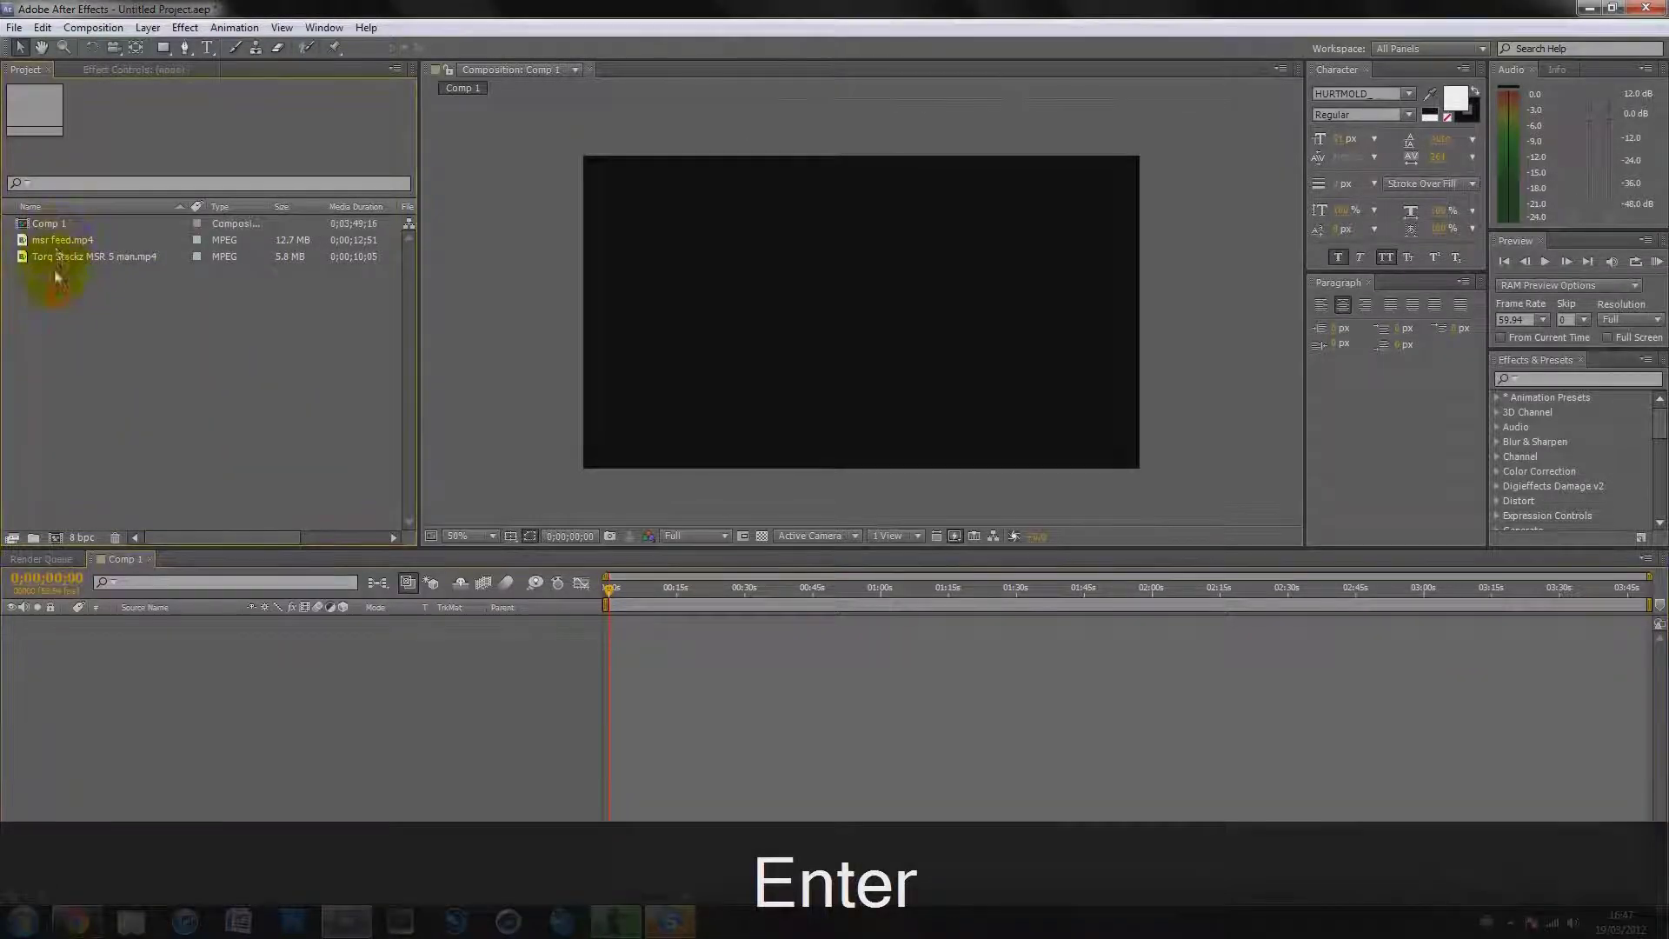
pyautogui.moveTo(61, 240); pyautogui.dragTo(189, 697)
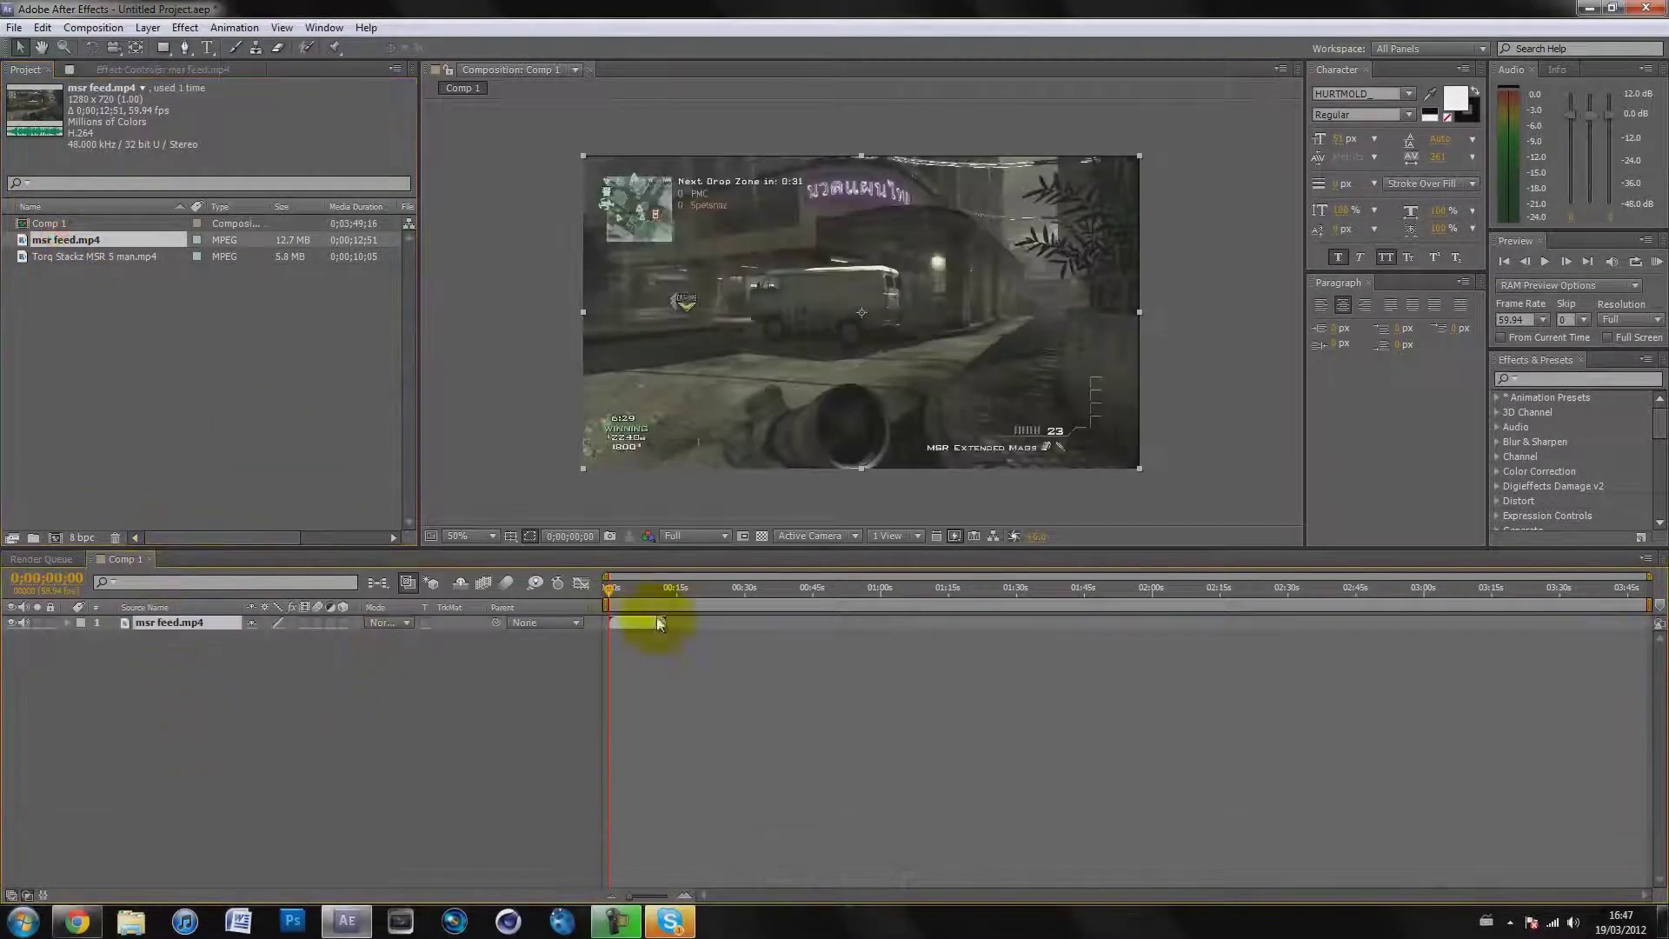
pyautogui.click(685, 895)
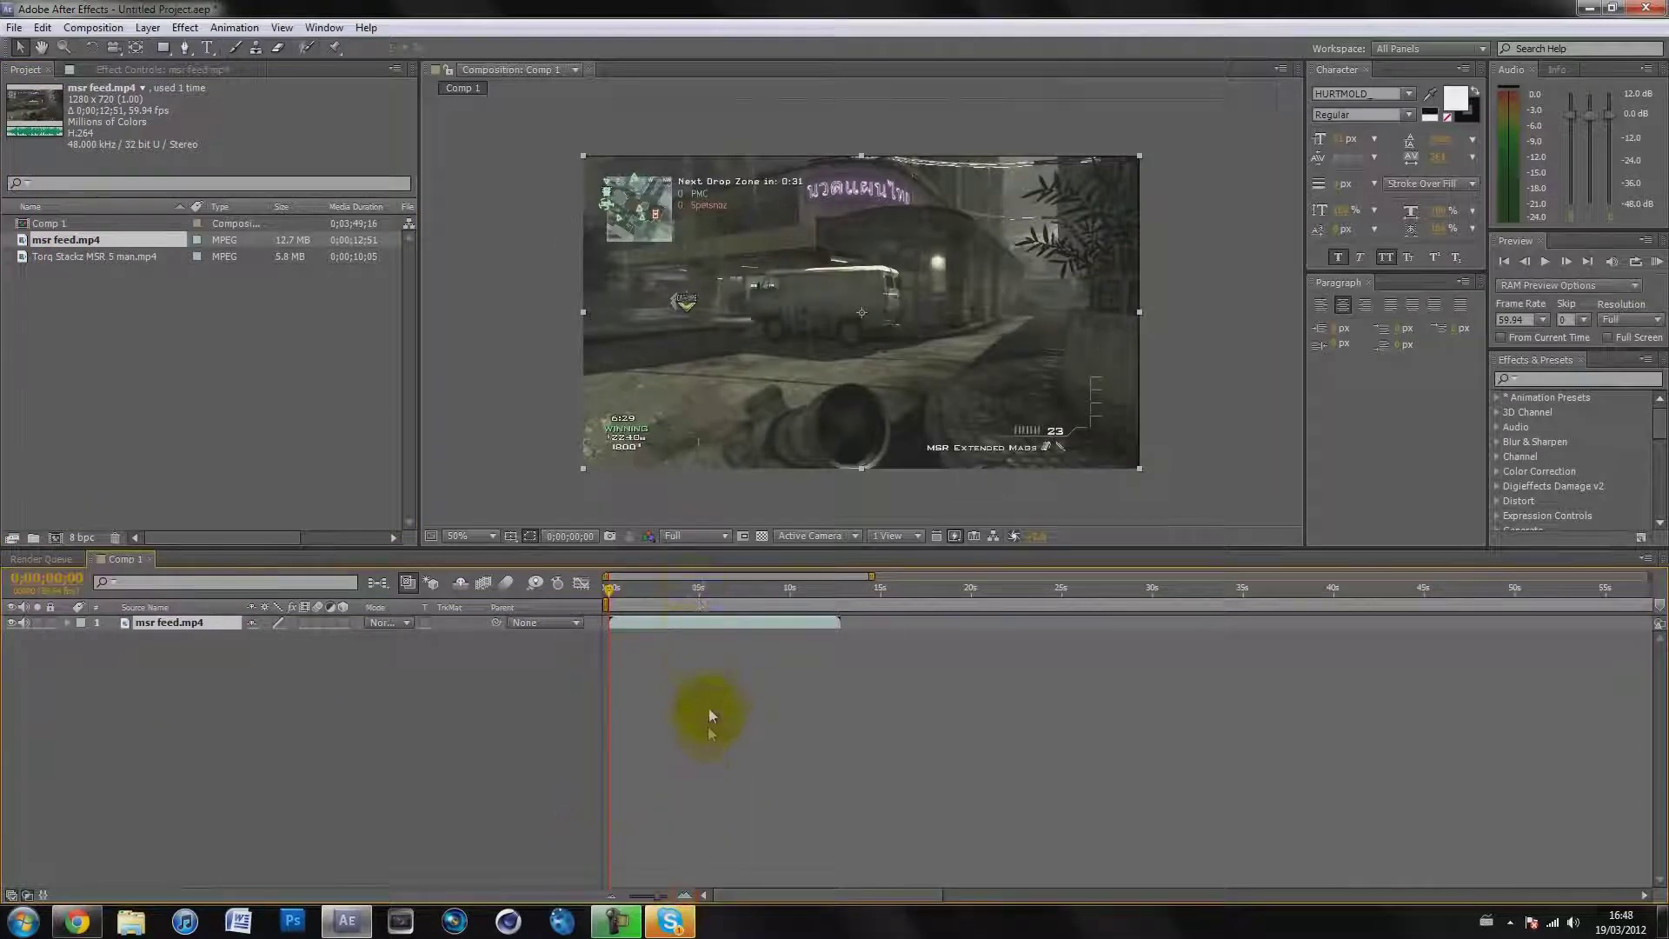
pyautogui.moveTo(718, 588); pyautogui.dragTo(841, 600)
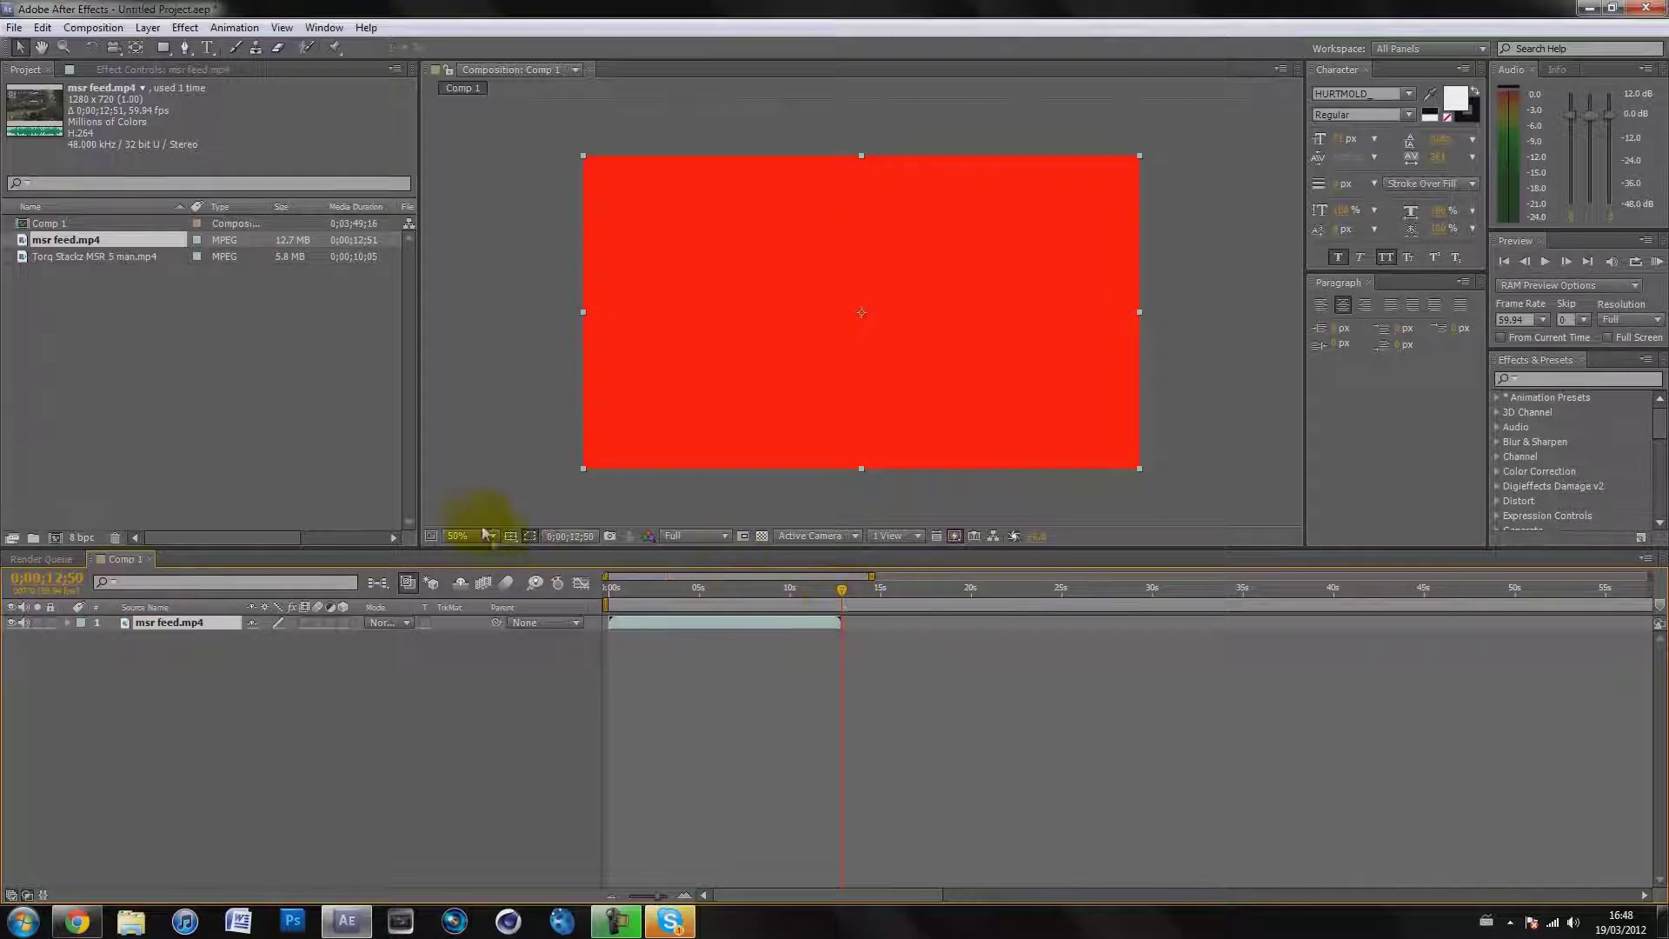
# - Trim the msr feed.mp4 out point to its last footage frame, about 0;00;12;49
pyautogui.press('pageup')
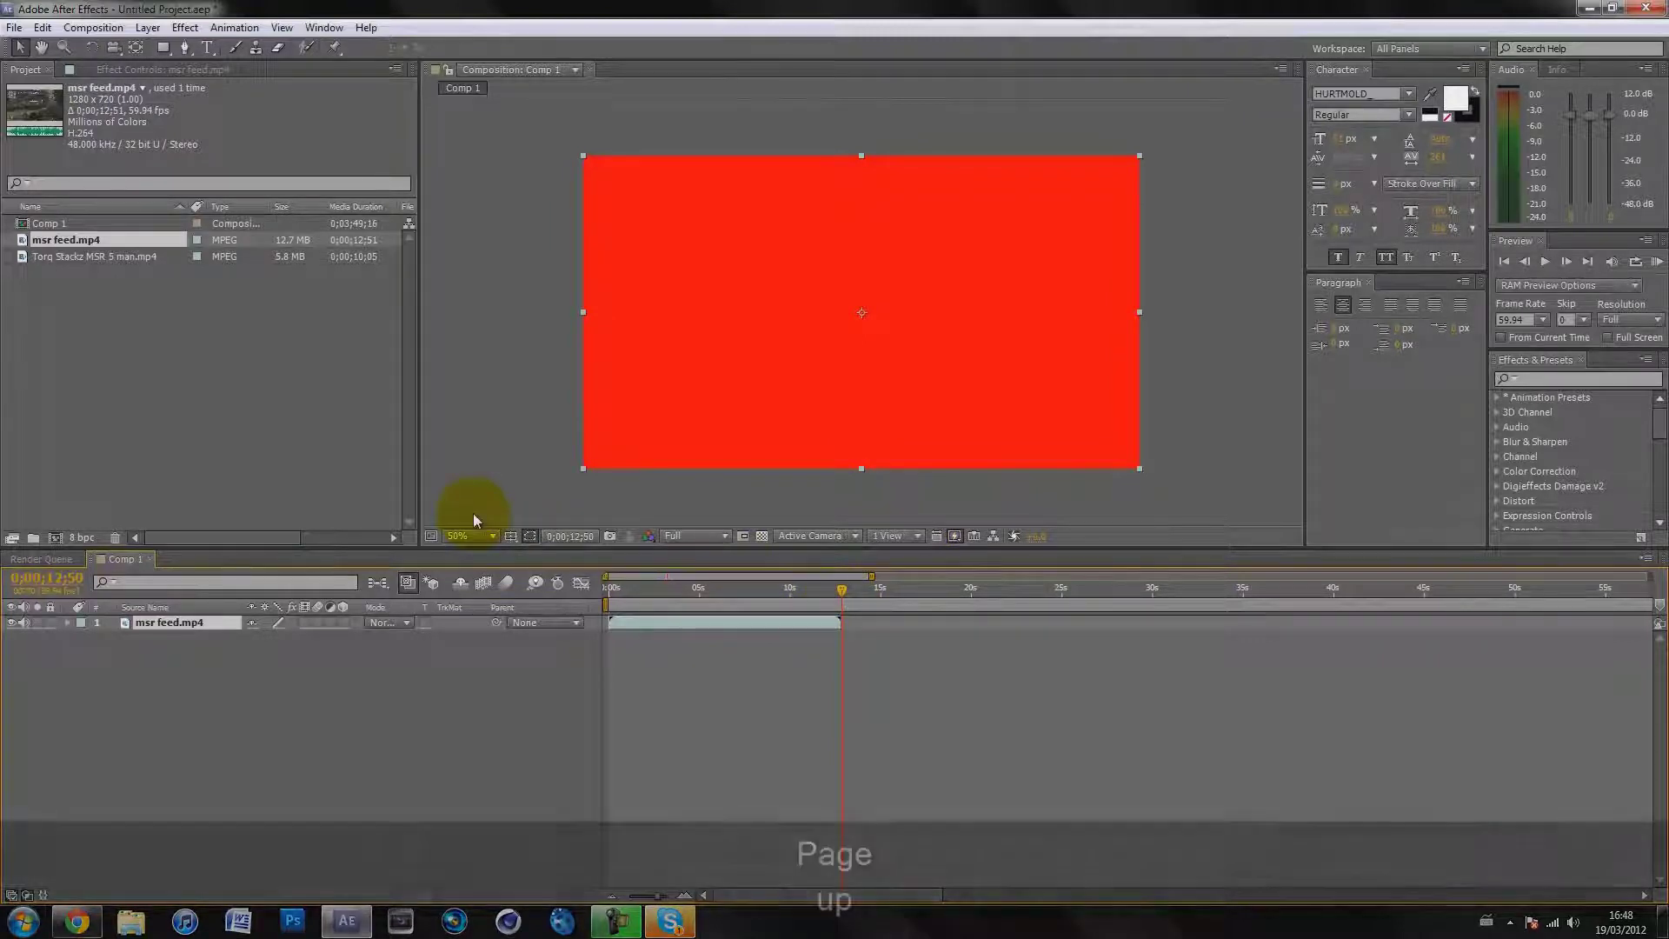
pyautogui.hotkey('alt', '[')
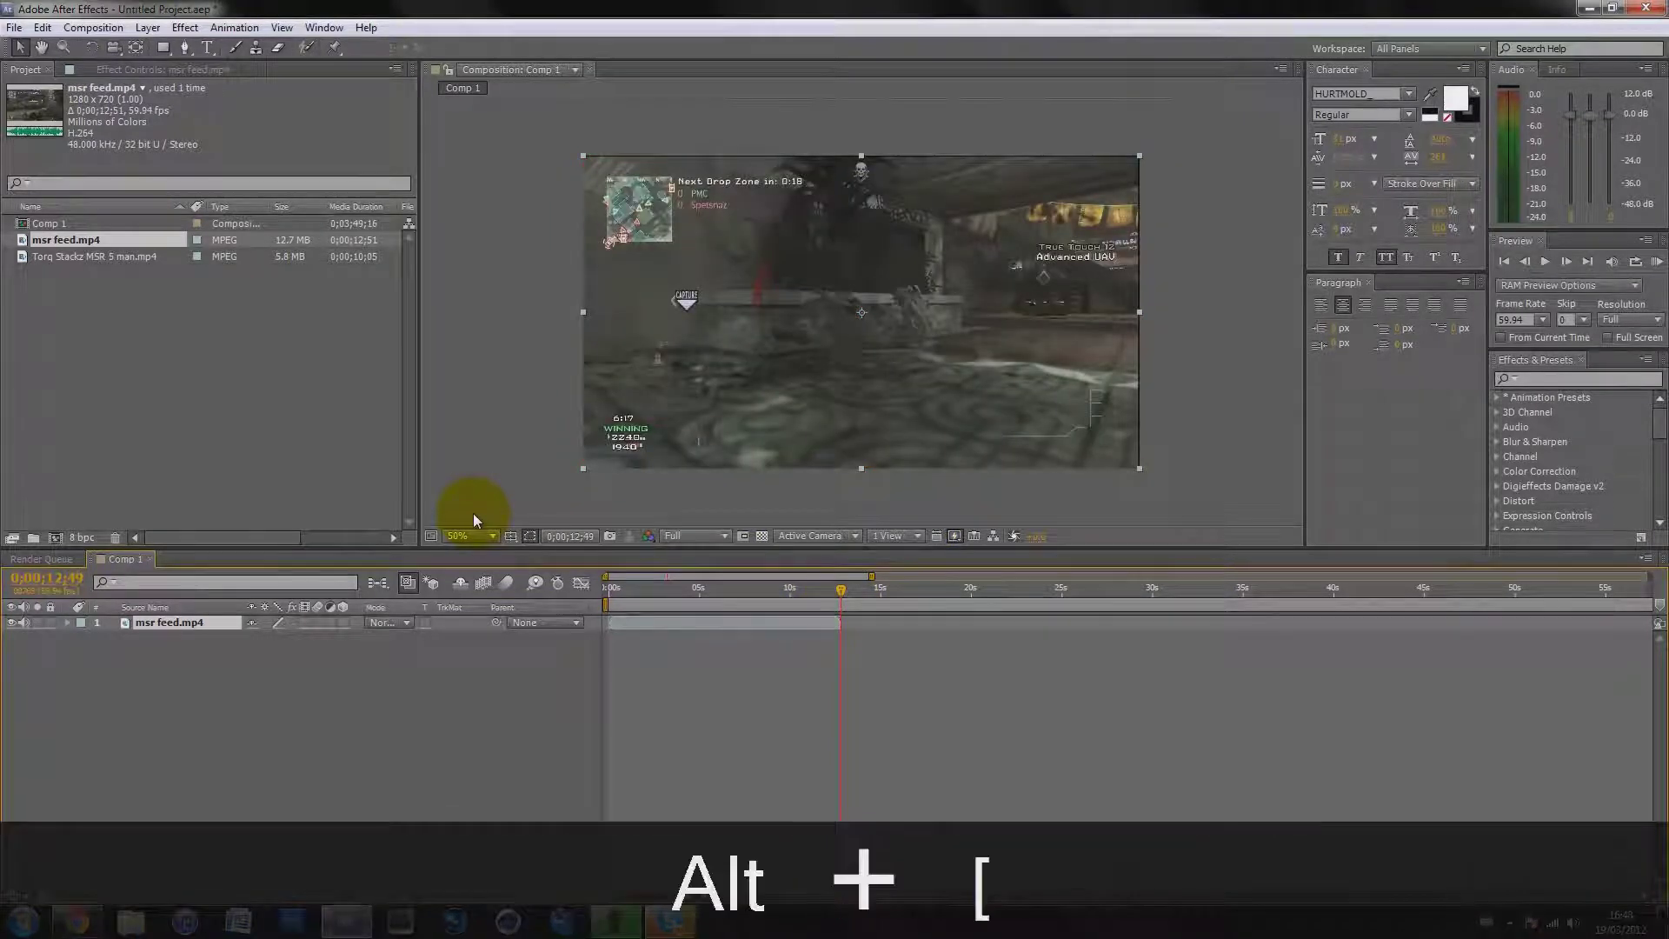
pyautogui.hotkey('ctrl', 'z')
pyautogui.hotkey('alt', ']')
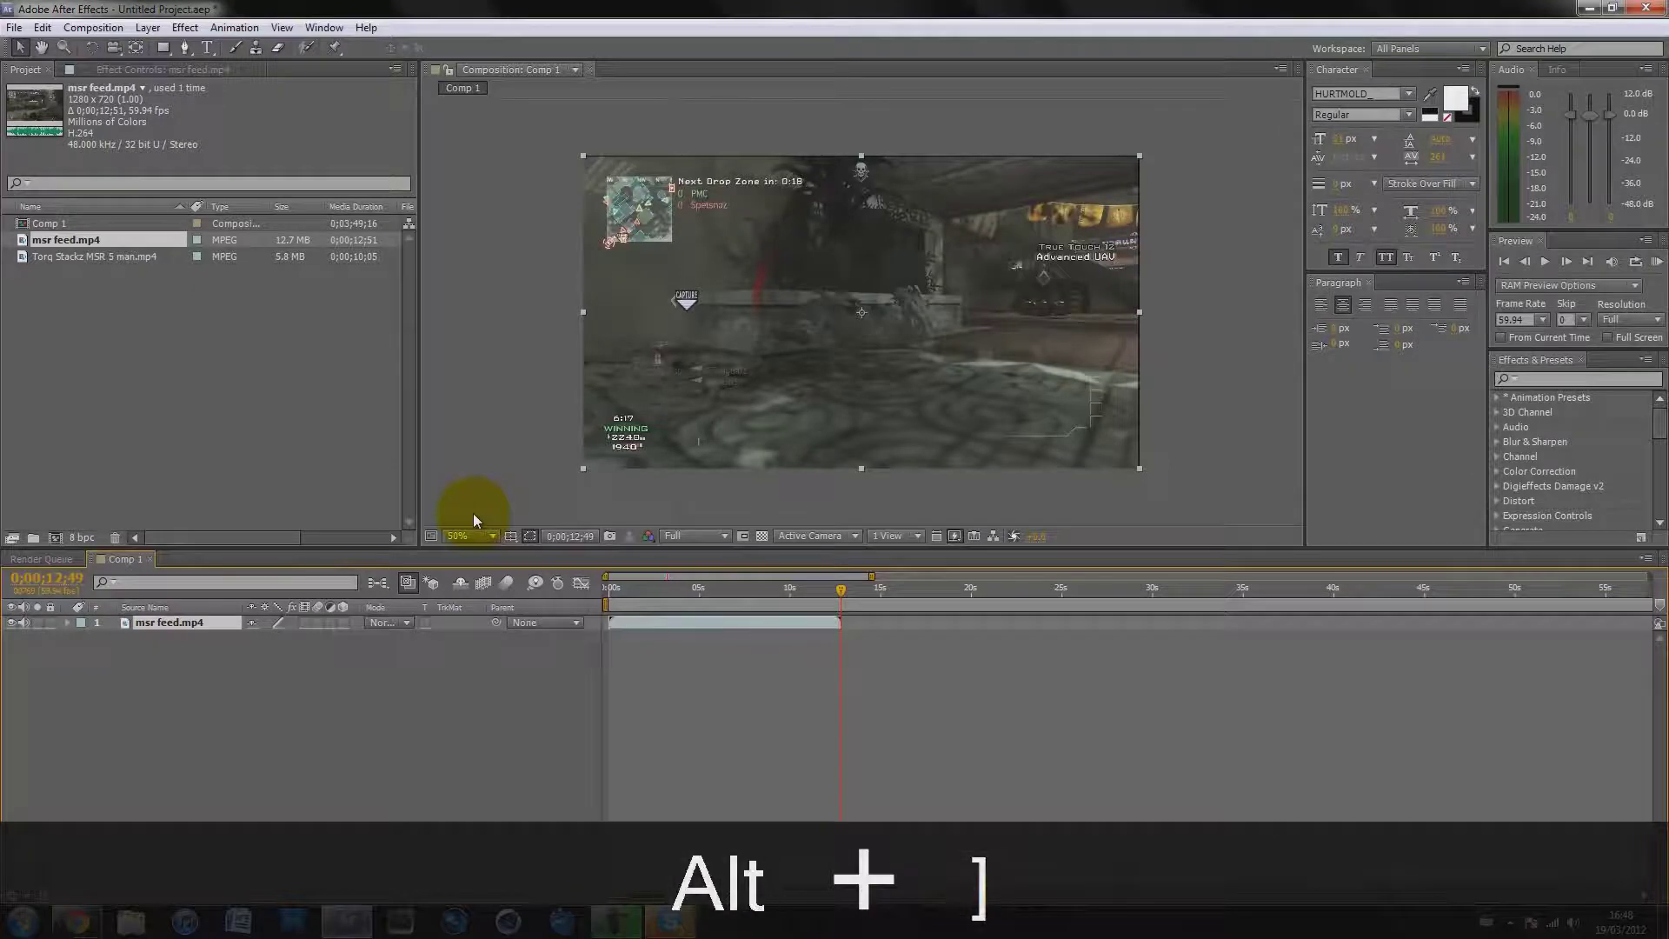
pyautogui.press('pagedown')
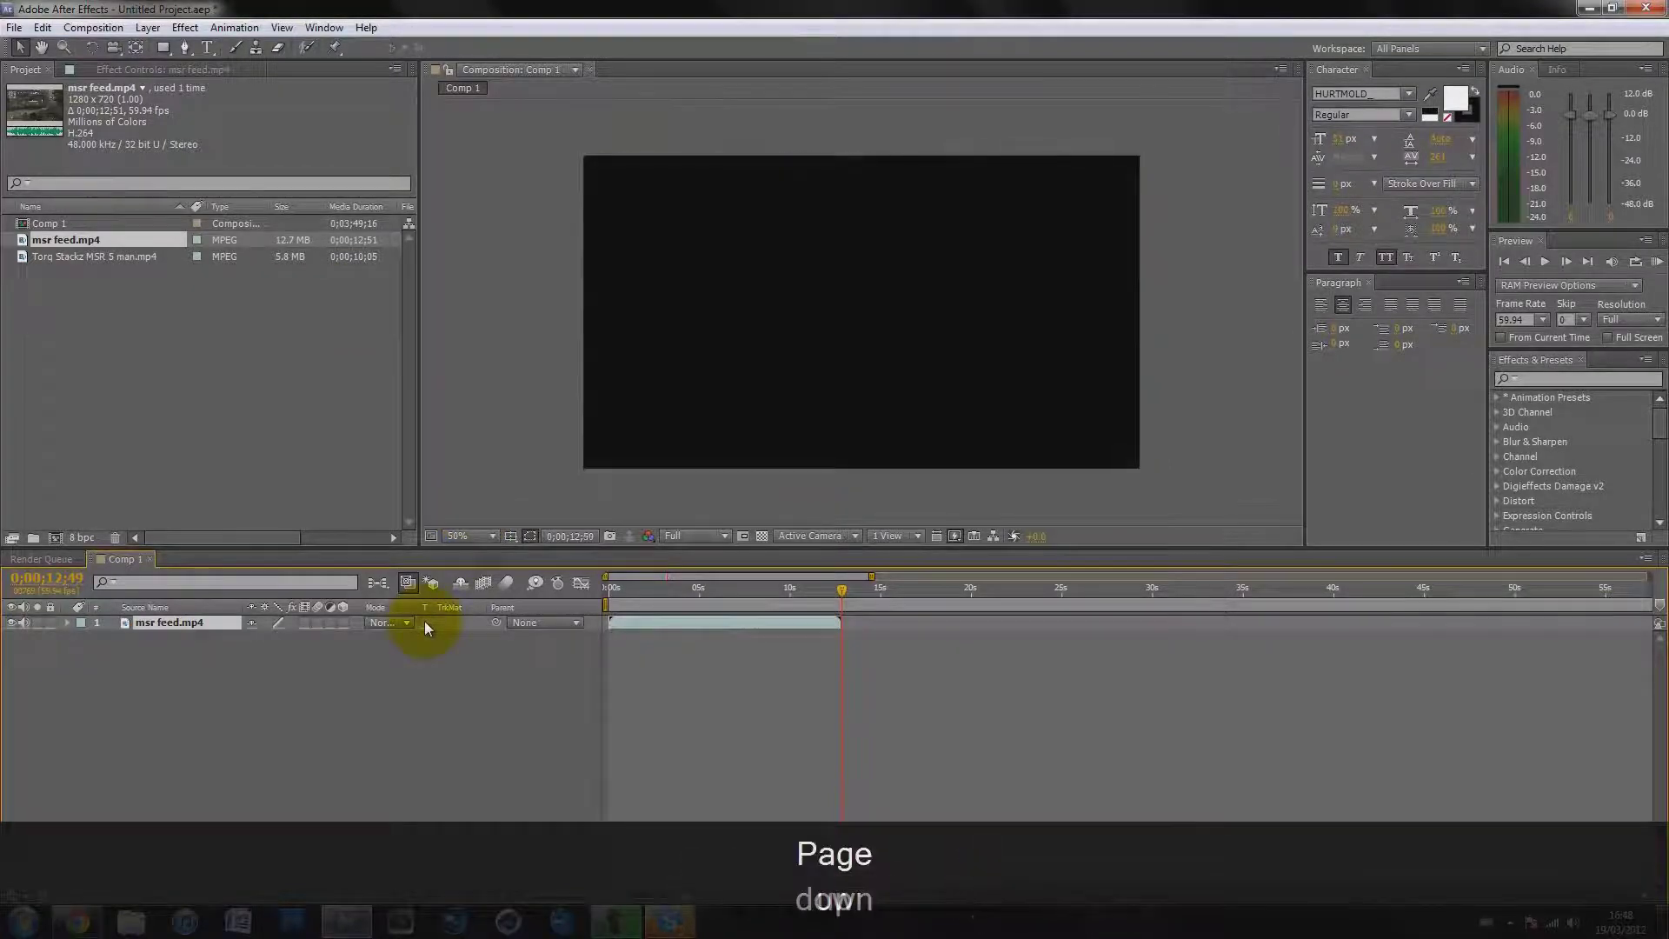
pyautogui.press('pageup')
pyautogui.press('pageup')
pyautogui.press('pagedown')
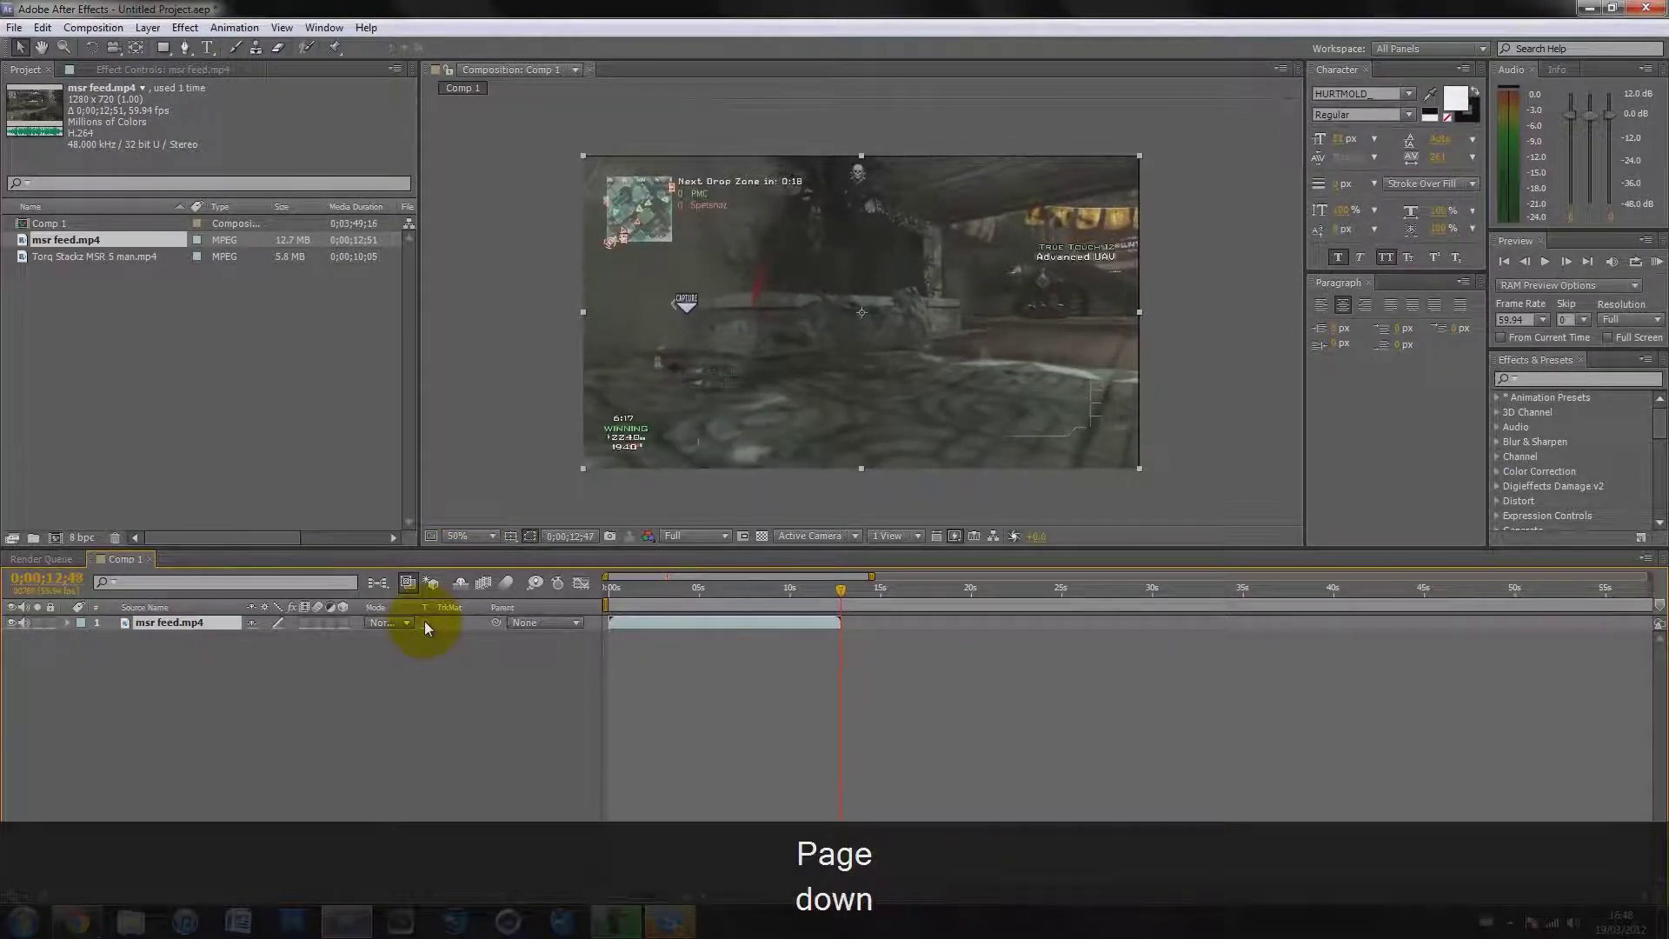
# - Go to about 0;00;11;13 and reveal the msr feed.mp4 layer's Opacity property
pyautogui.moveTo(841, 591)
pyautogui.mouseDown()
pyautogui.moveTo(788, 584)
pyautogui.moveTo(816, 593)
pyautogui.mouseUp()
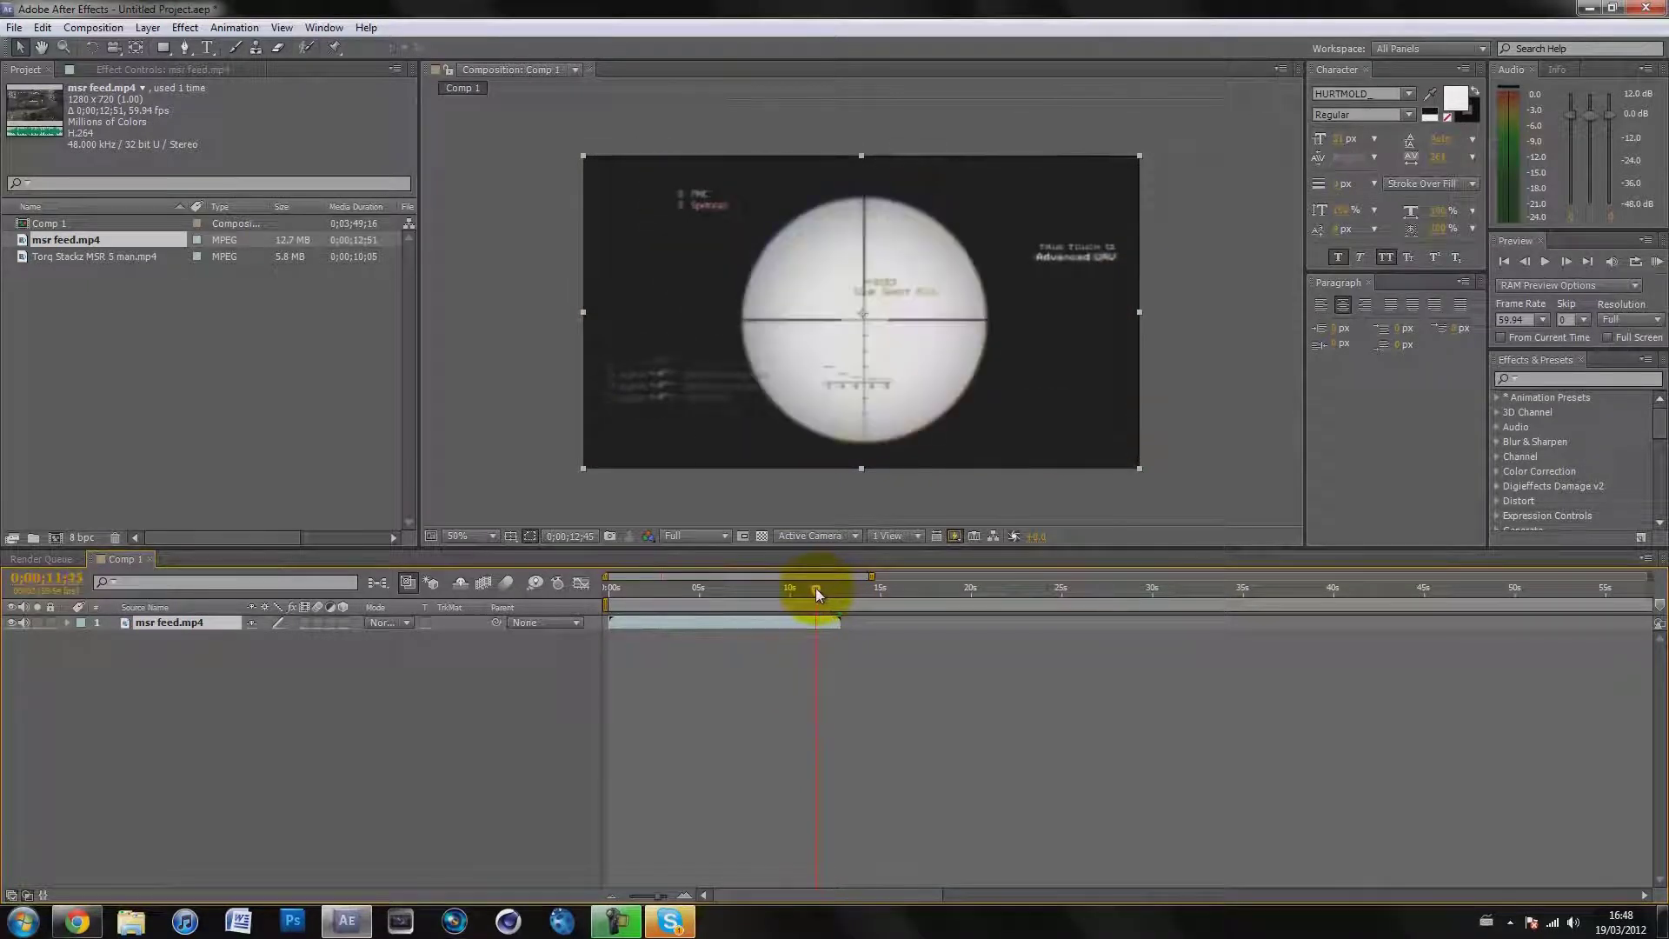
pyautogui.click(684, 895)
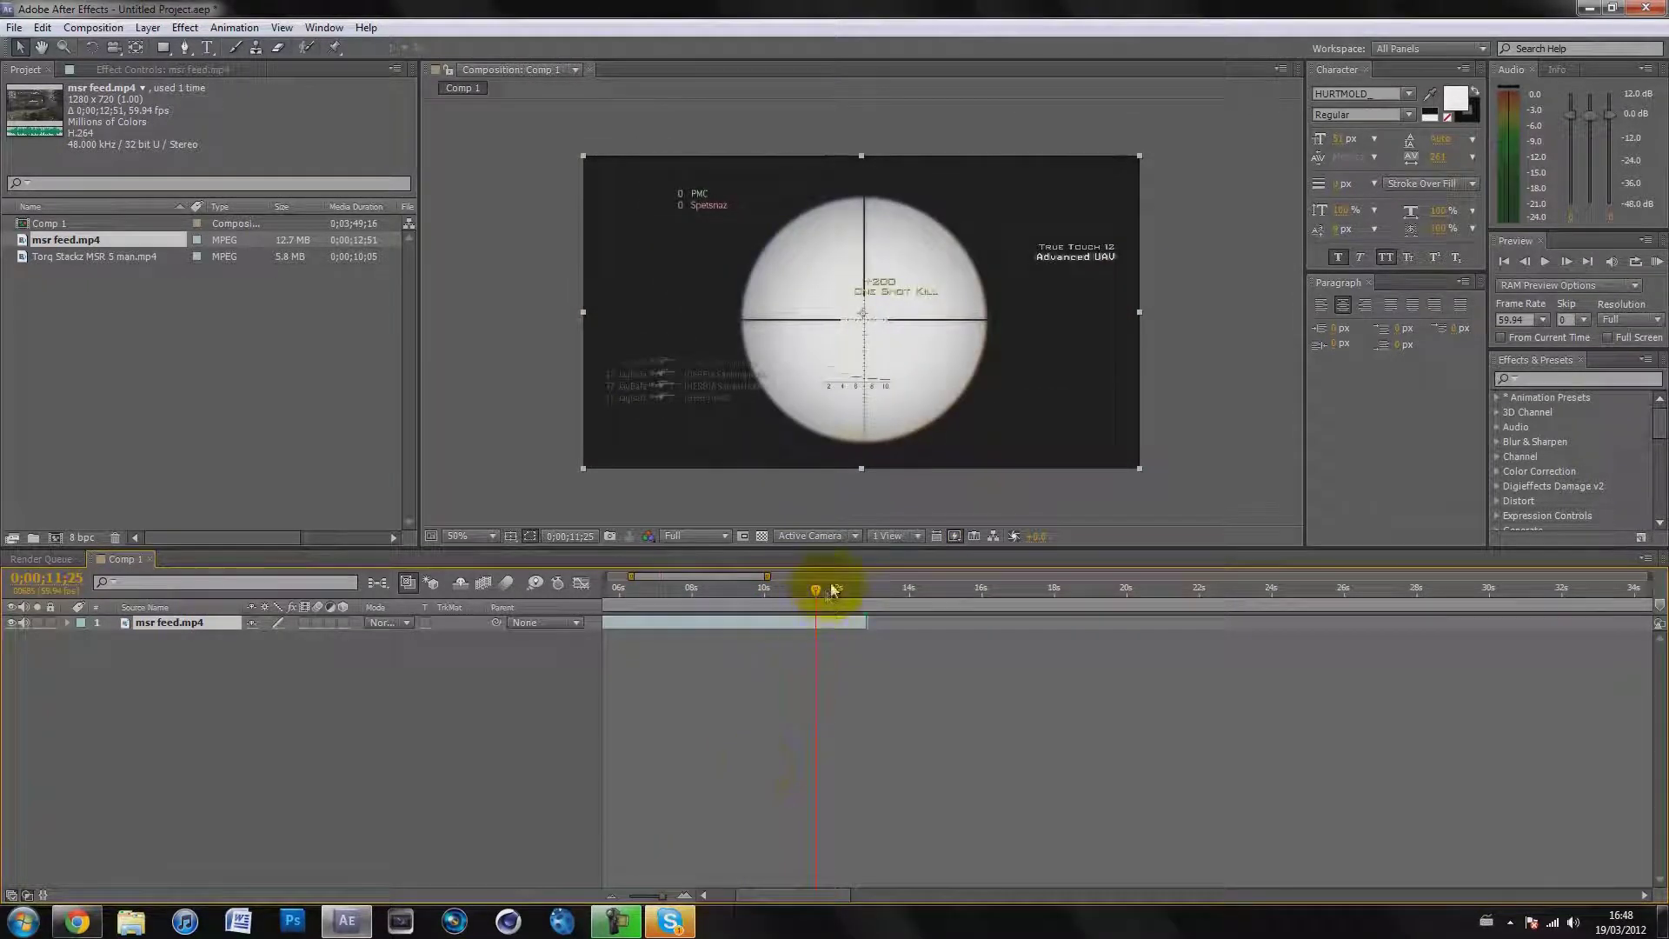
pyautogui.moveTo(816, 593); pyautogui.dragTo(812, 592)
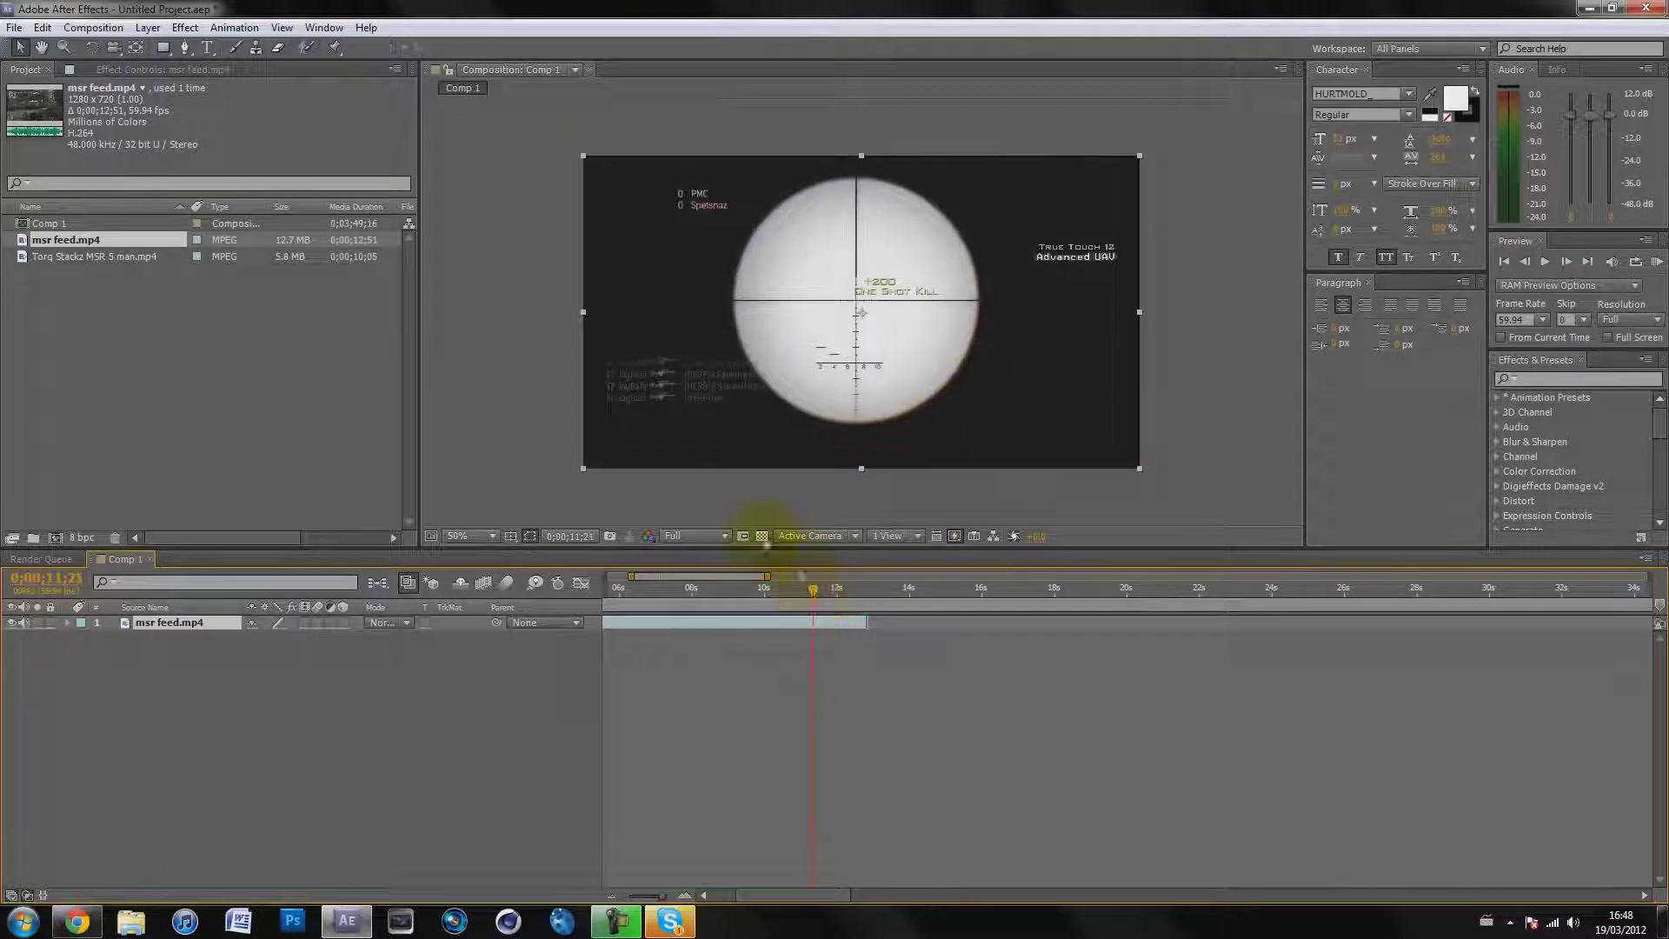
pyautogui.moveTo(813, 596); pyautogui.dragTo(808, 592)
pyautogui.click(215, 624)
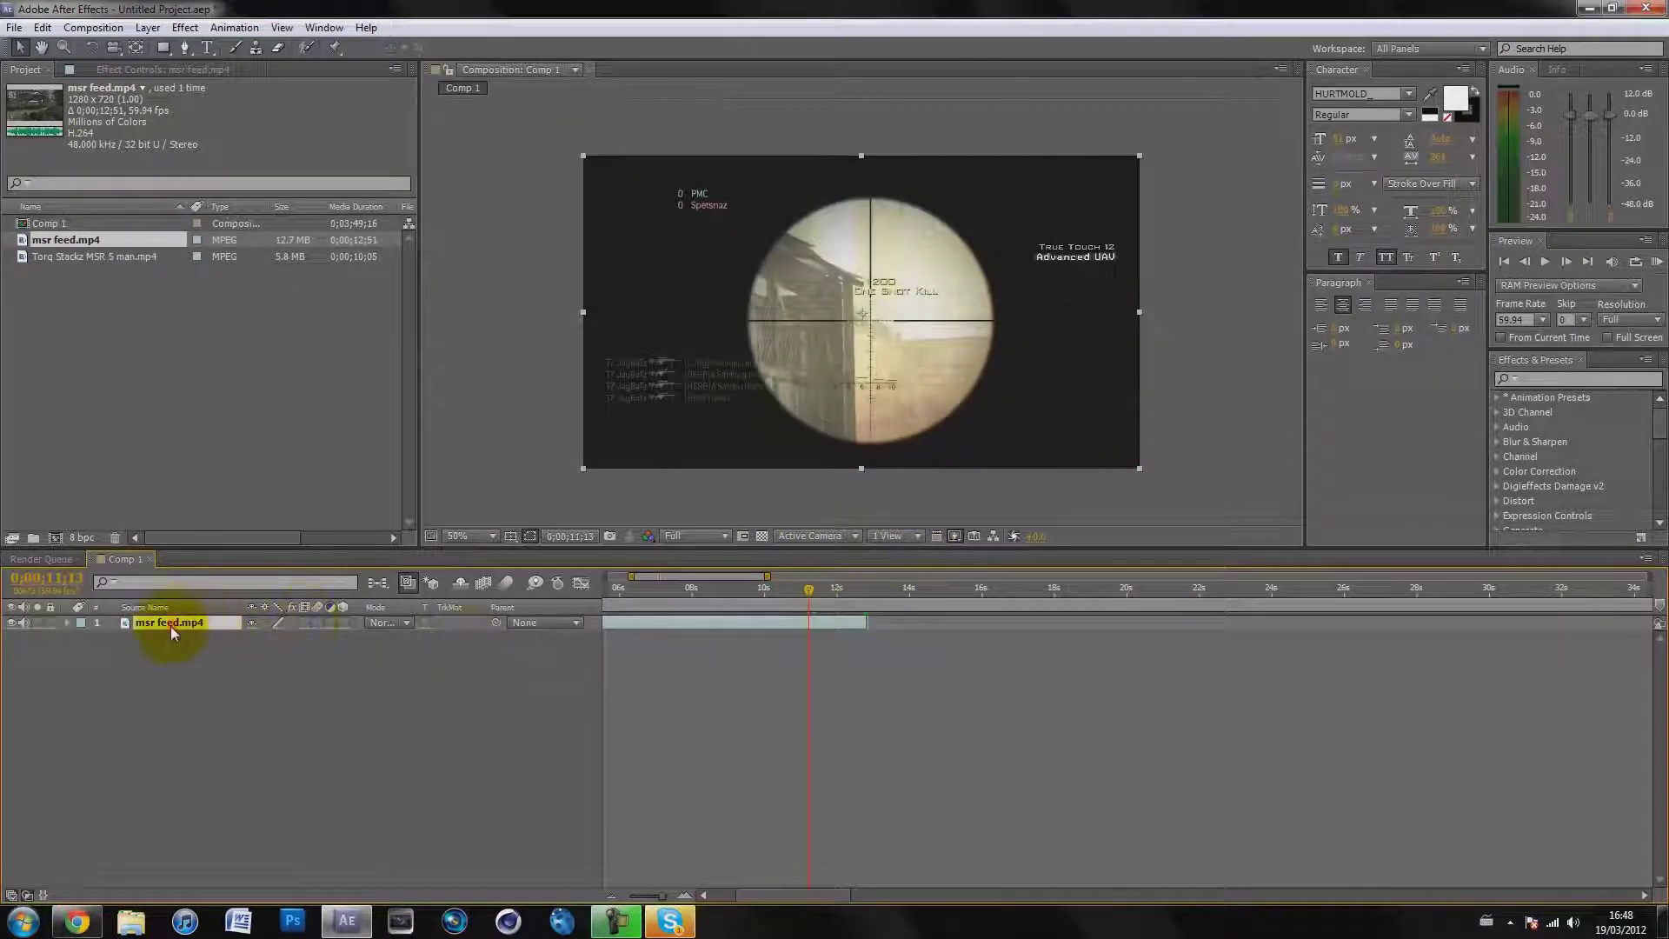
pyautogui.press('t')
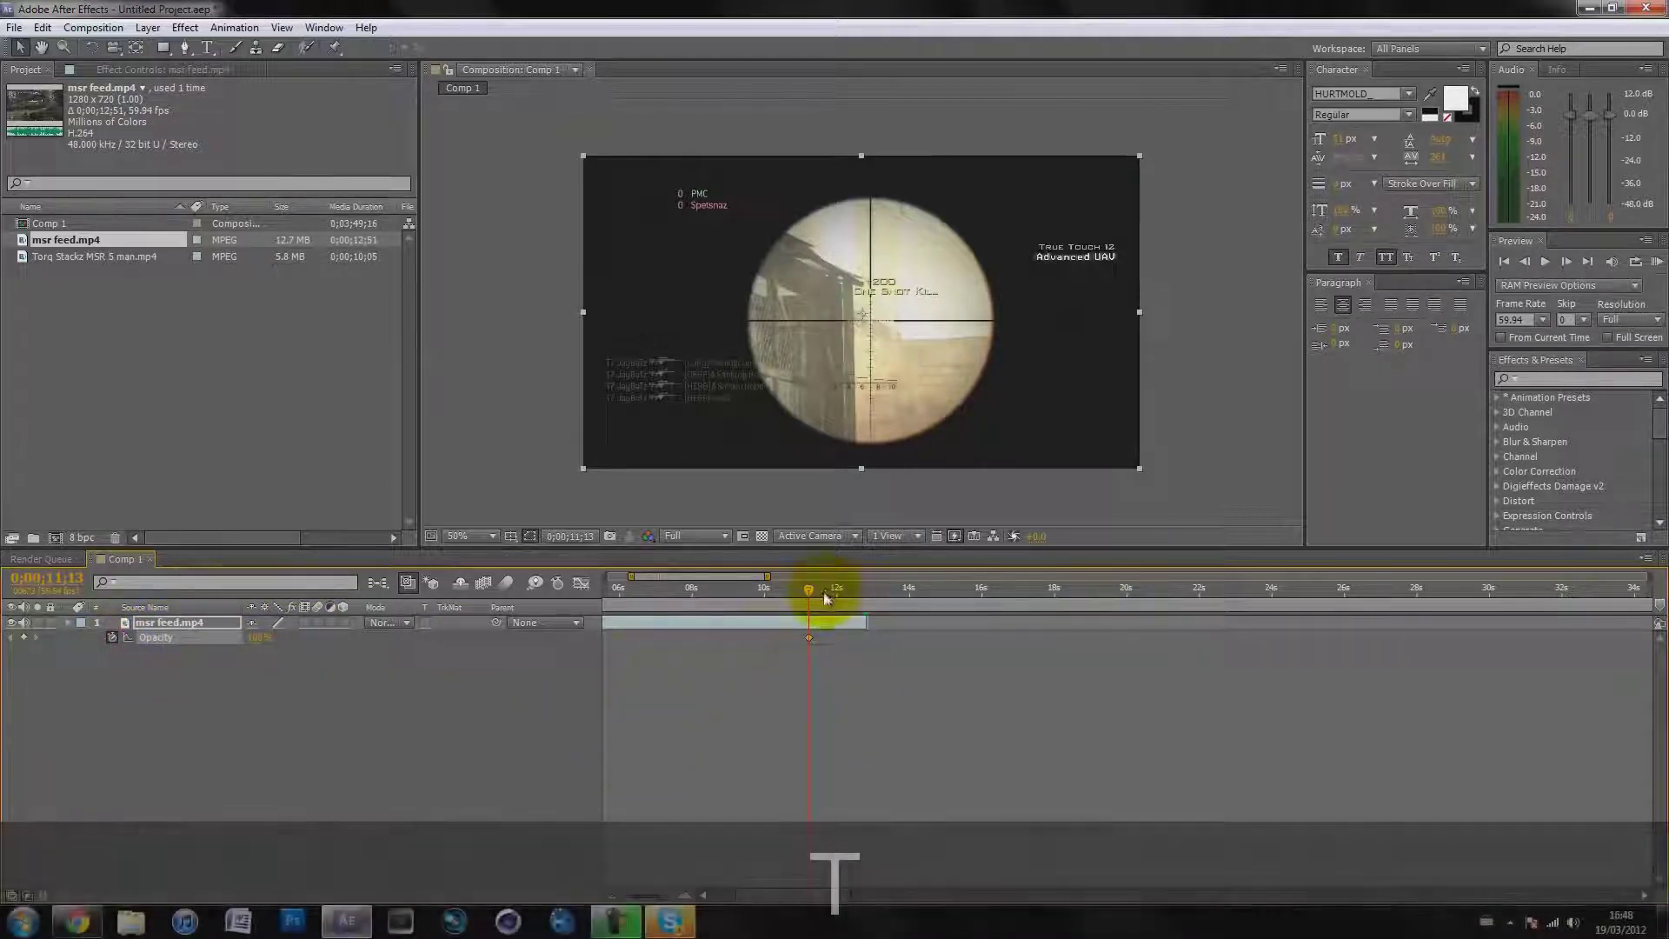
# - Add a 0% Opacity keyframe near 0;00;12;49 so msr feed.mp4 fades out
pyautogui.moveTo(825, 598); pyautogui.dragTo(864, 598)
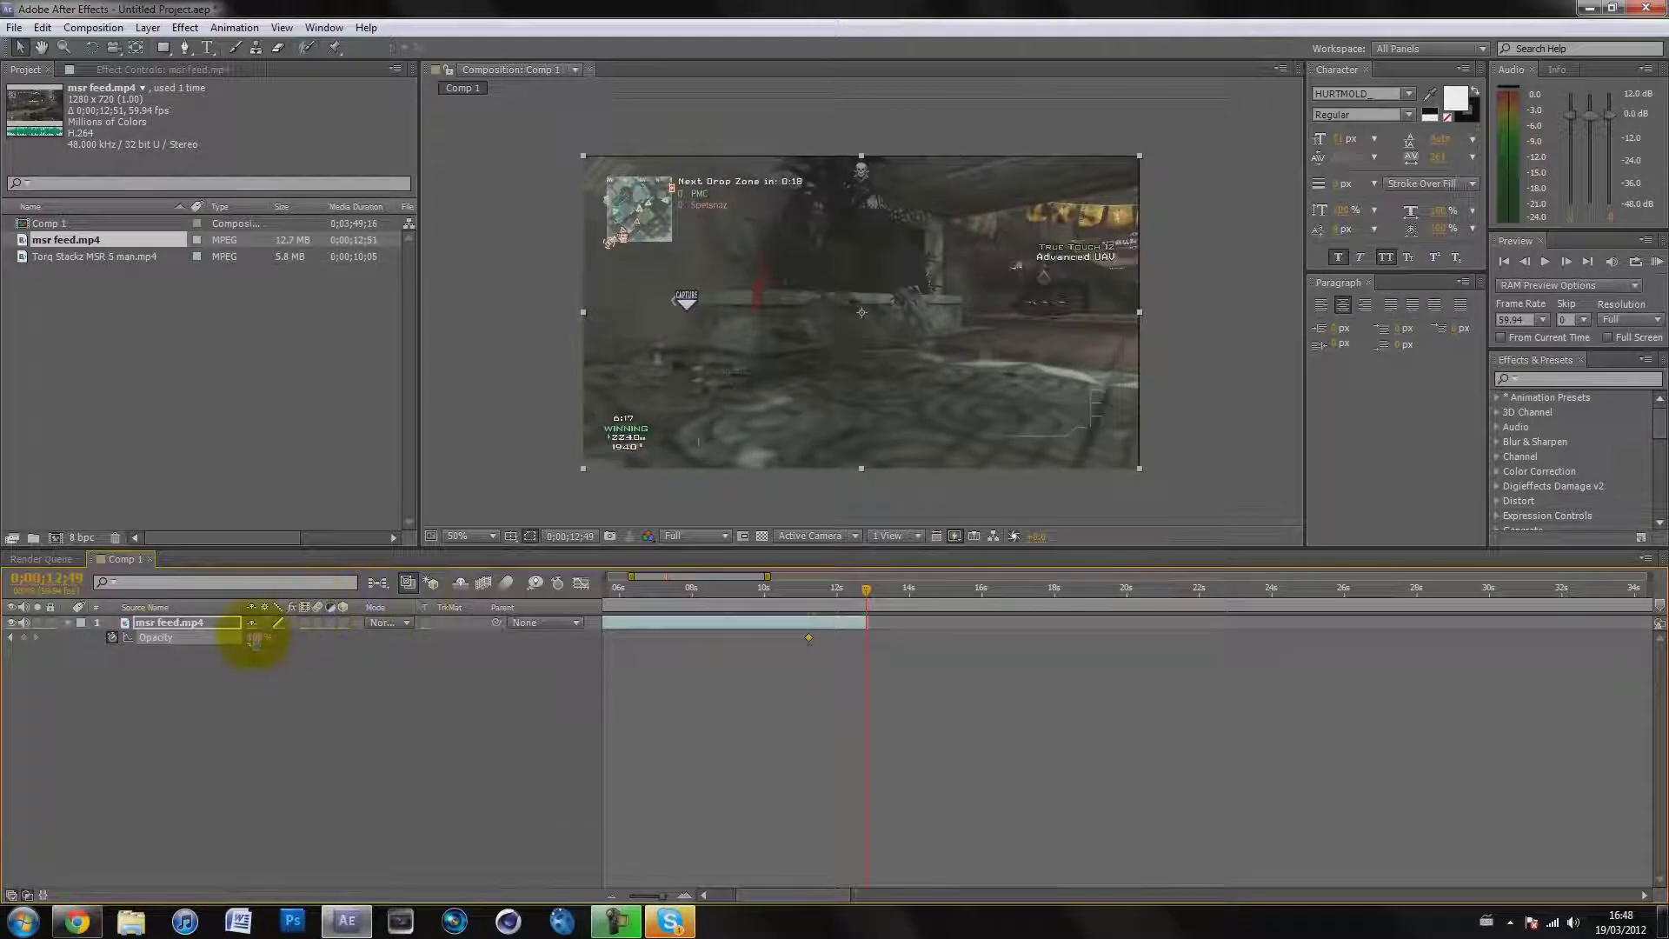
pyautogui.moveTo(253, 641); pyautogui.dragTo(37, 634)
pyautogui.click(290, 723)
pyautogui.moveTo(808, 591)
pyautogui.mouseDown()
pyautogui.moveTo(793, 584)
pyautogui.moveTo(865, 584)
pyautogui.moveTo(820, 565)
pyautogui.moveTo(846, 581)
pyautogui.moveTo(800, 580)
pyautogui.moveTo(812, 589)
pyautogui.mouseUp()
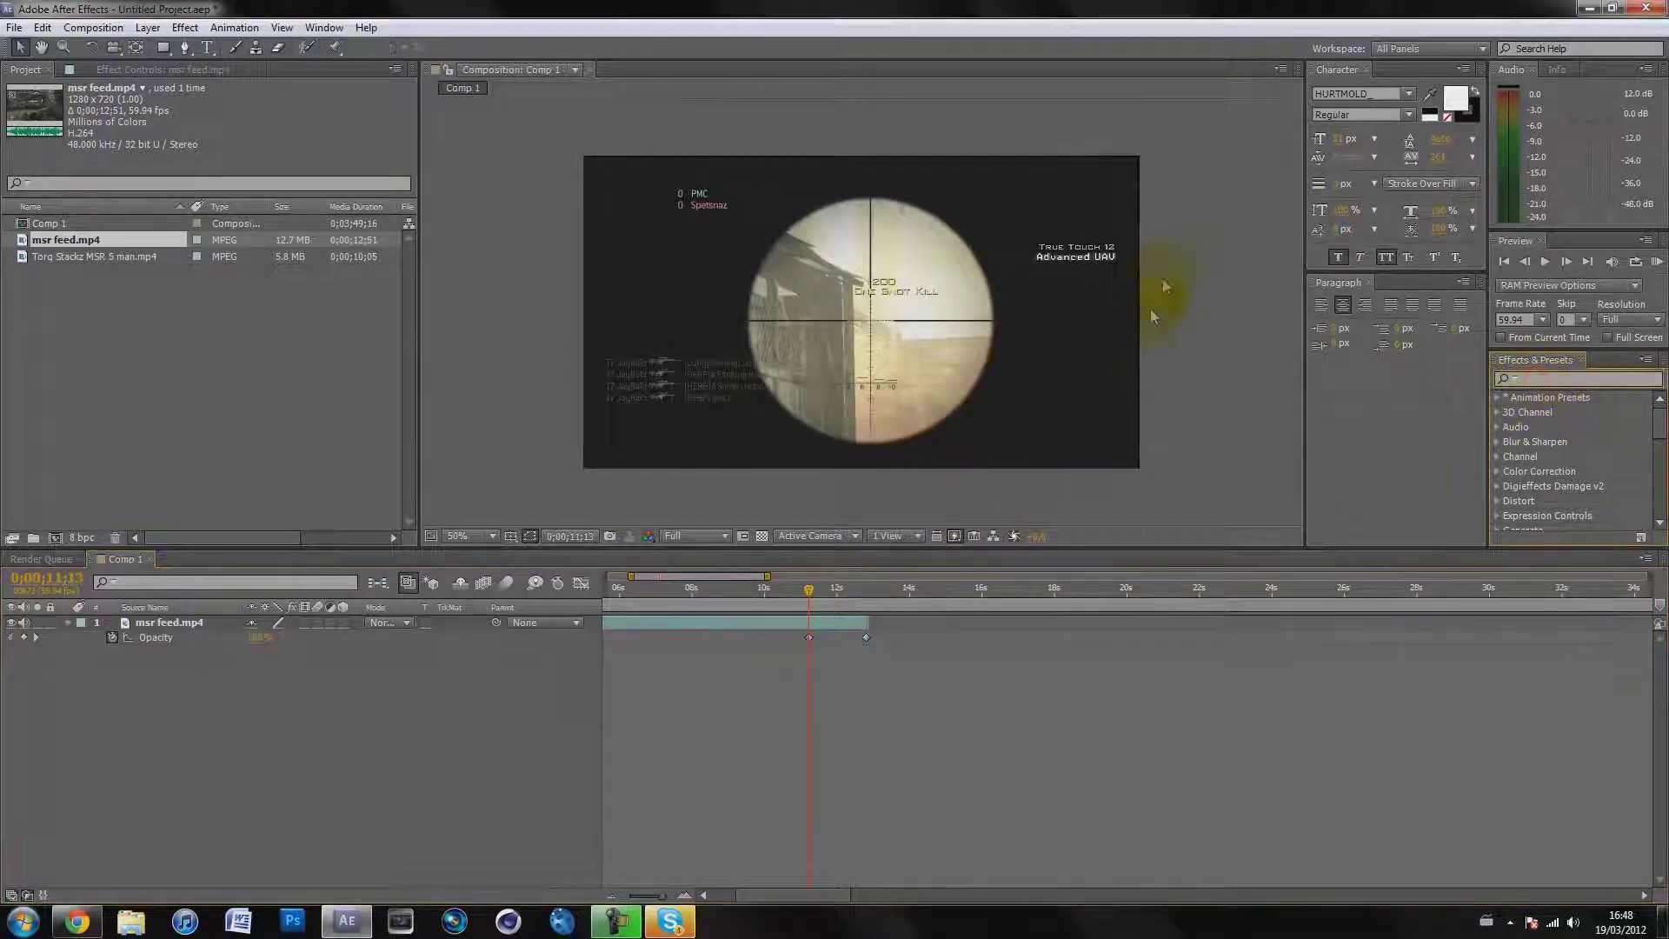
# - Apply Gaussian Blur to msr feed.mp4 and return to the fade's start
pyautogui.write('gaus')
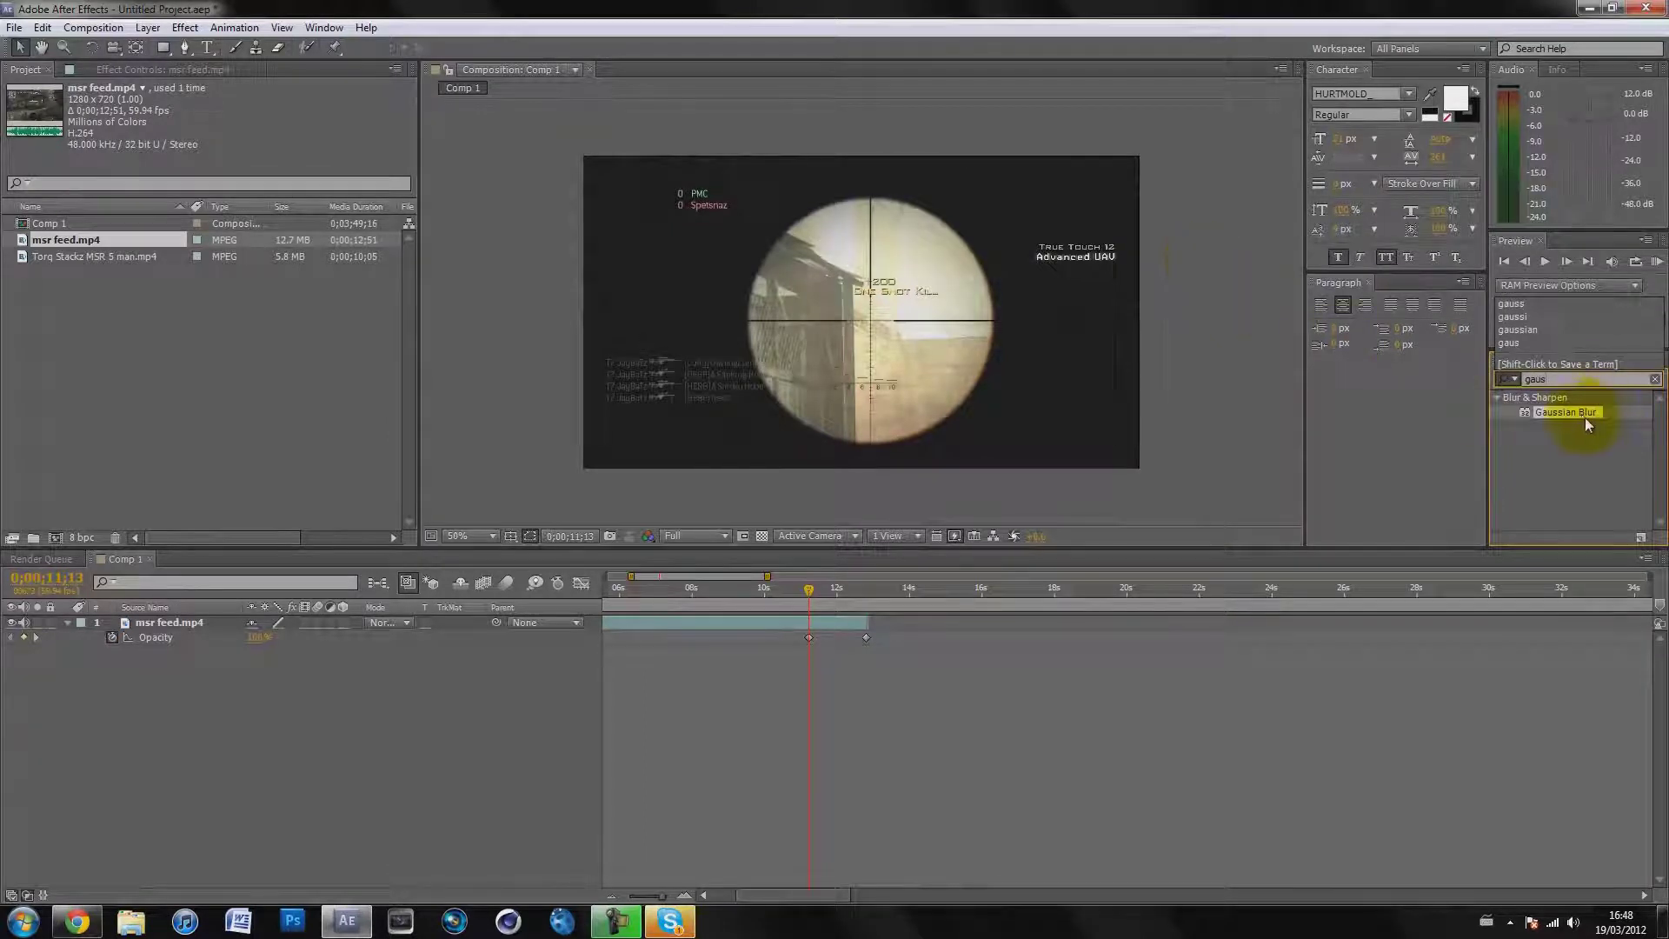
pyautogui.moveTo(1568, 412); pyautogui.dragTo(727, 626)
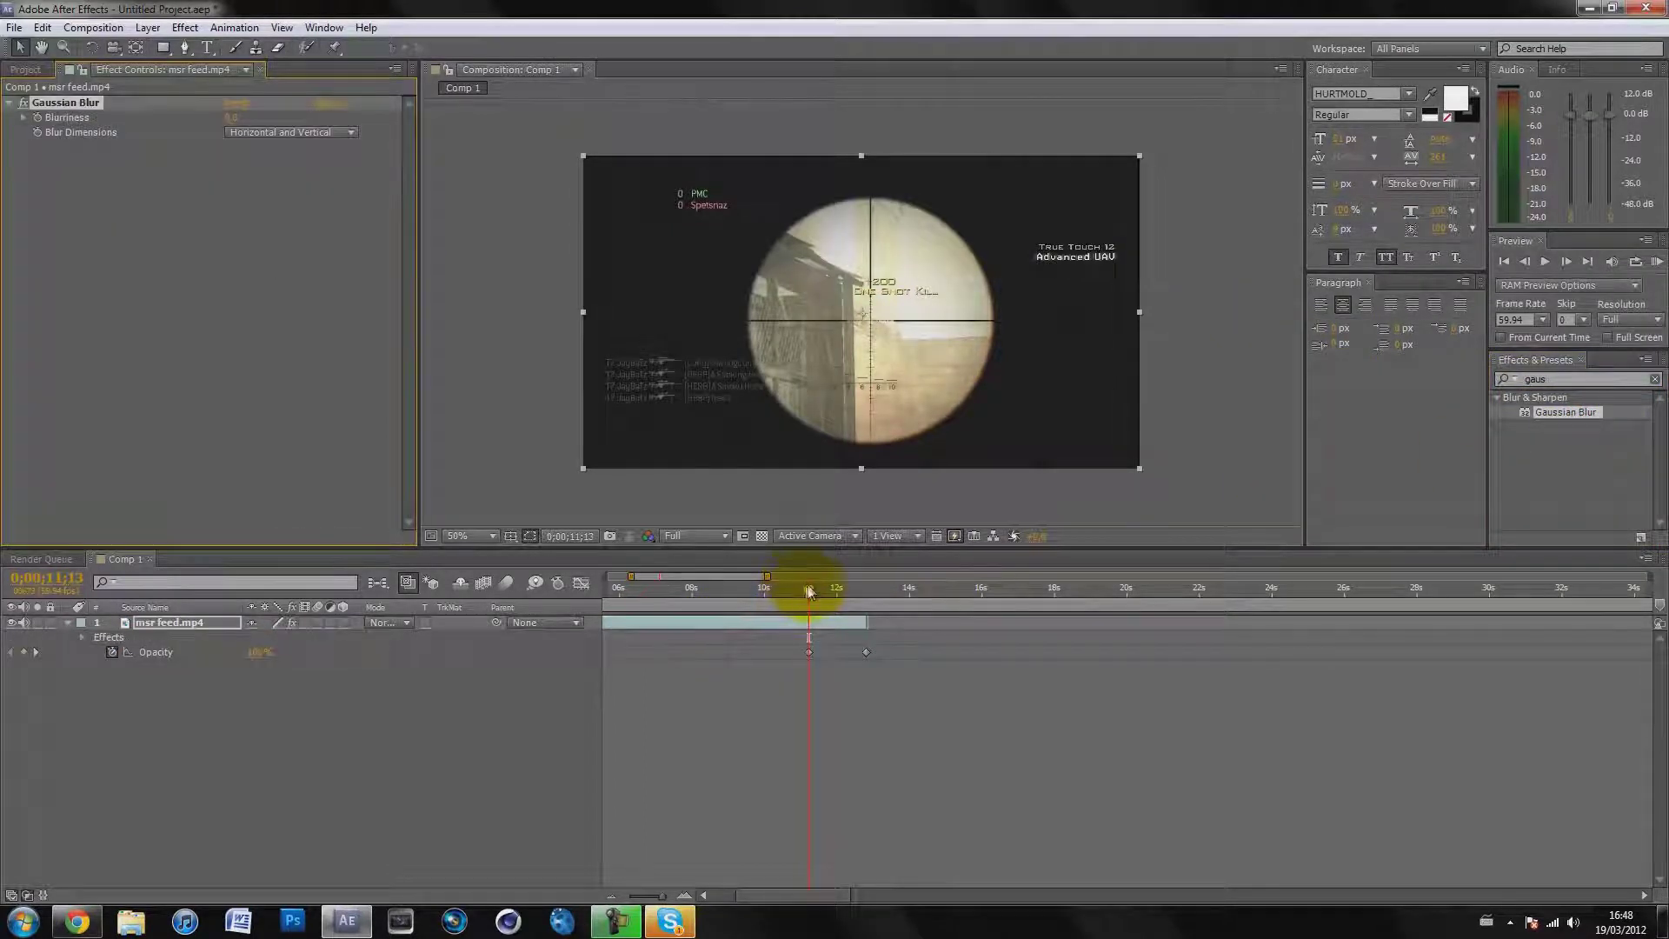
pyautogui.moveTo(809, 592)
pyautogui.mouseDown()
pyautogui.moveTo(789, 577)
pyautogui.moveTo(809, 592)
pyautogui.mouseUp()
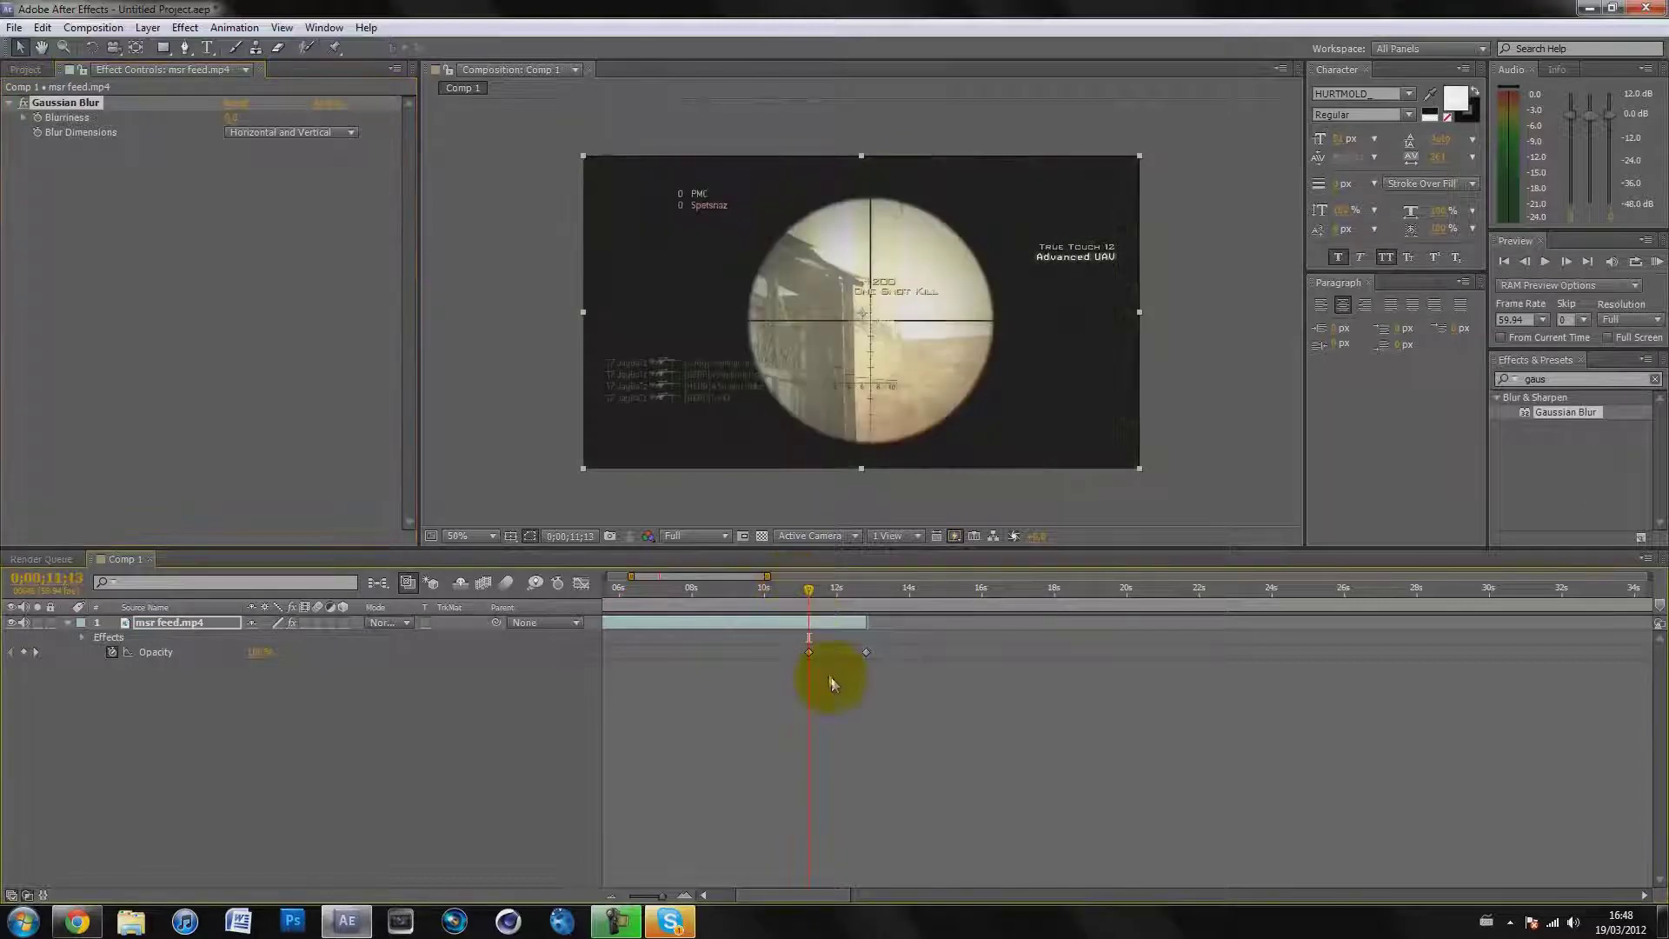
pyautogui.click(809, 654)
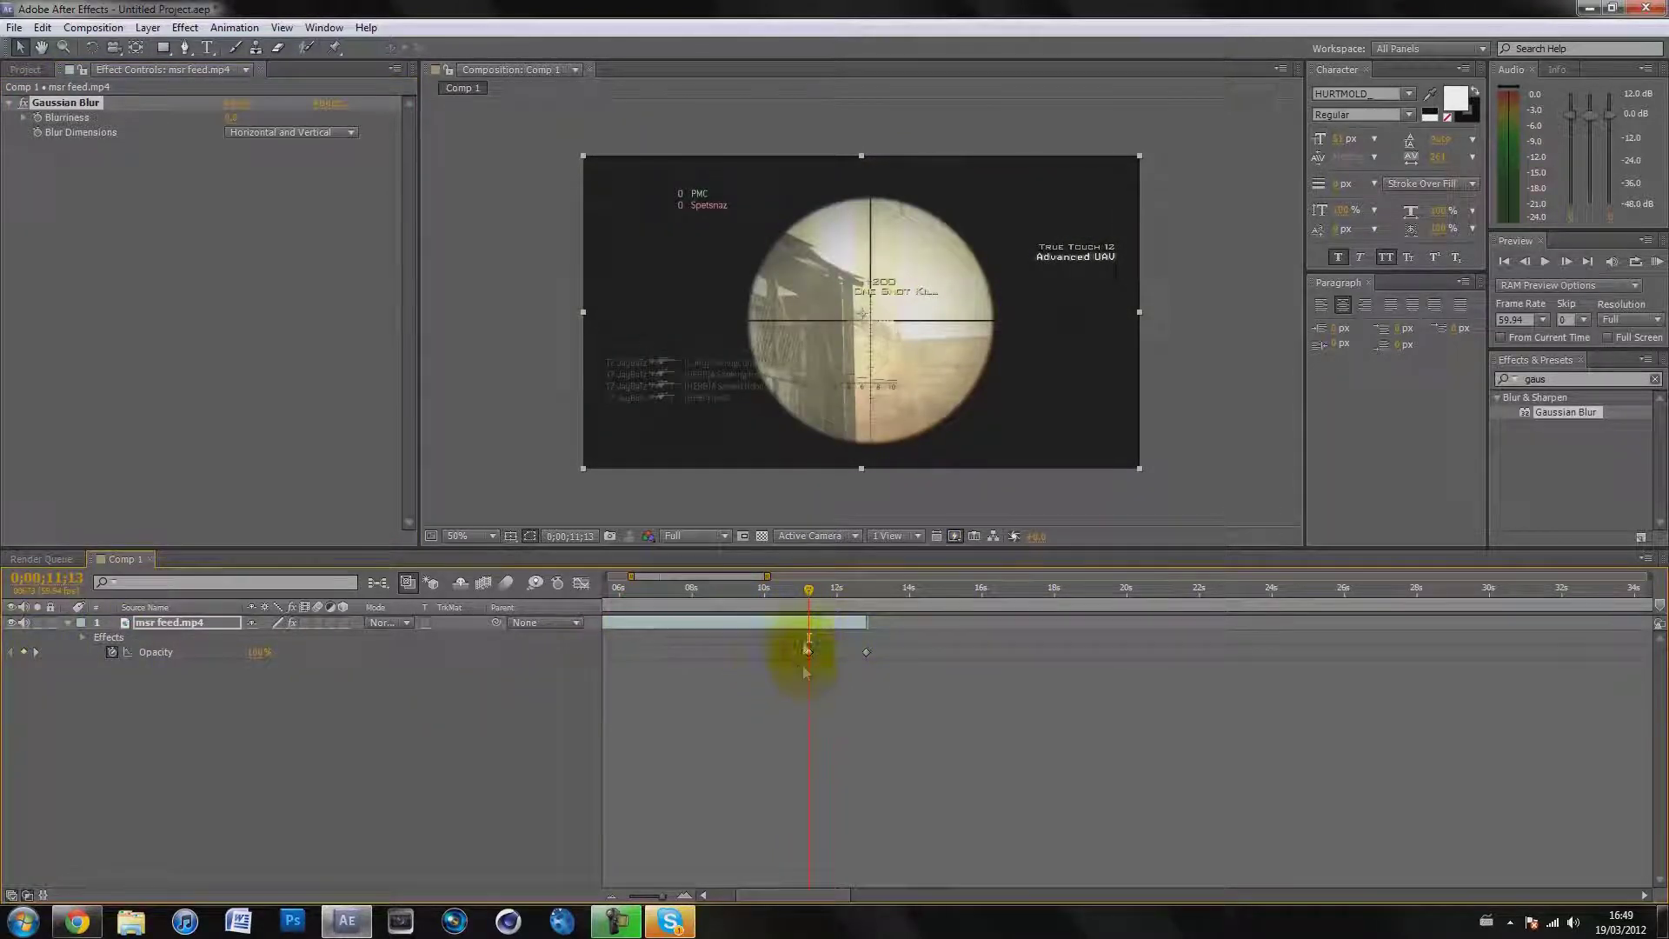
pyautogui.click(280, 691)
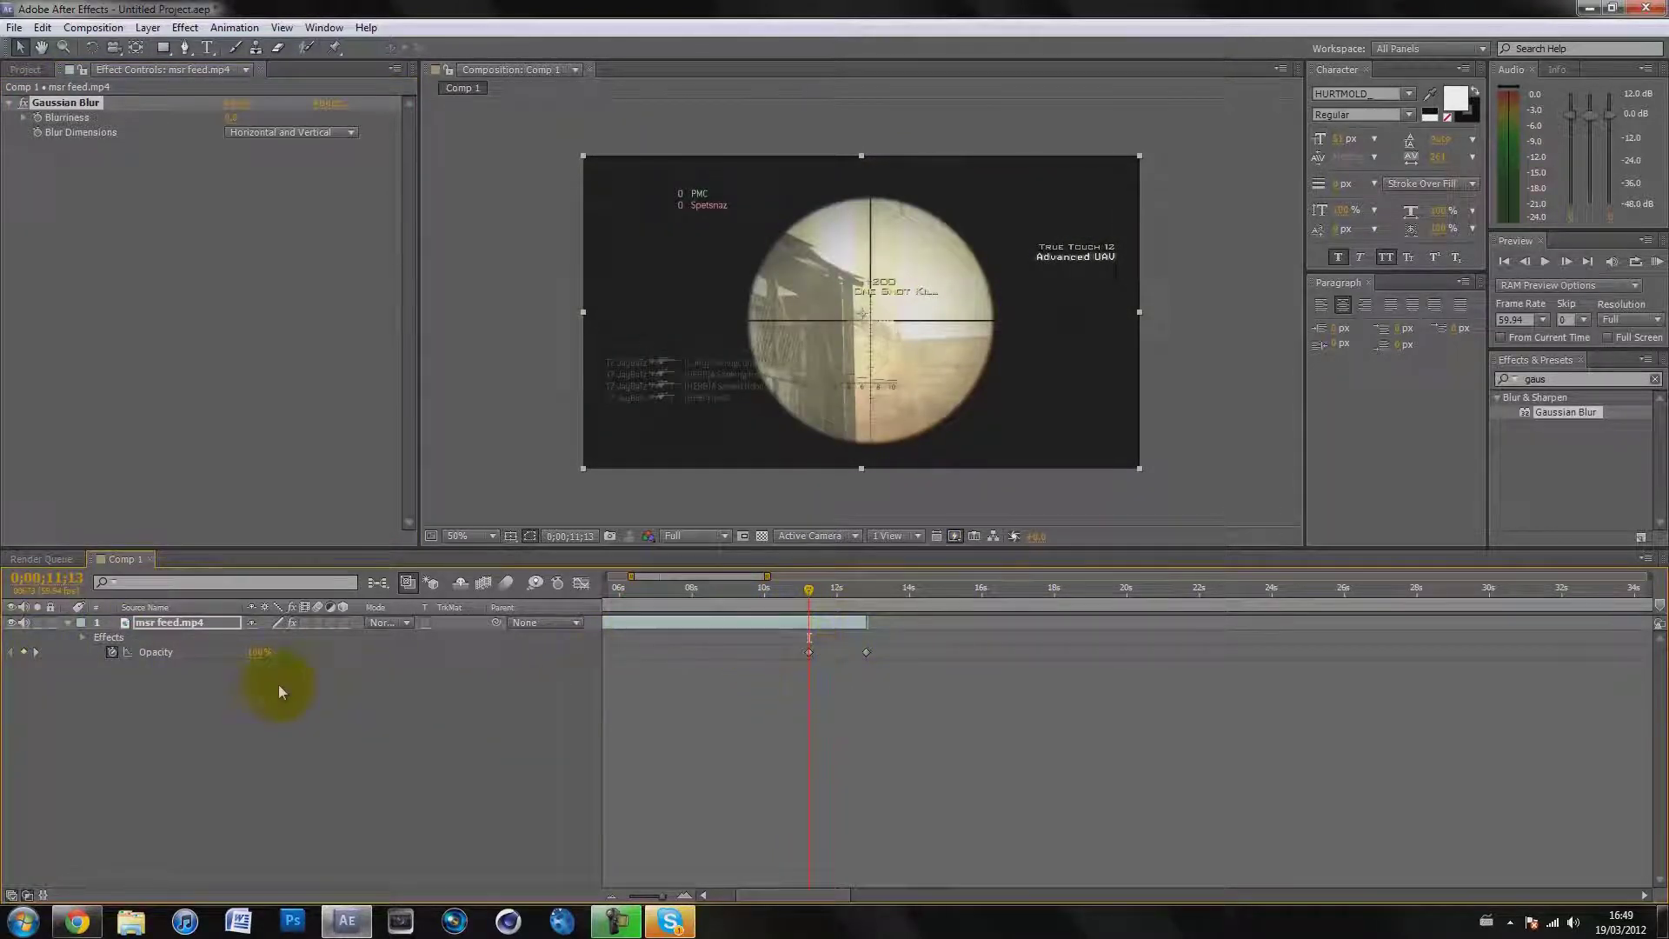
# - Keyframe Blurriness at the fade's start, then set it to 50 at 0;00;12;49
pyautogui.click(37, 119)
pyautogui.click(852, 665)
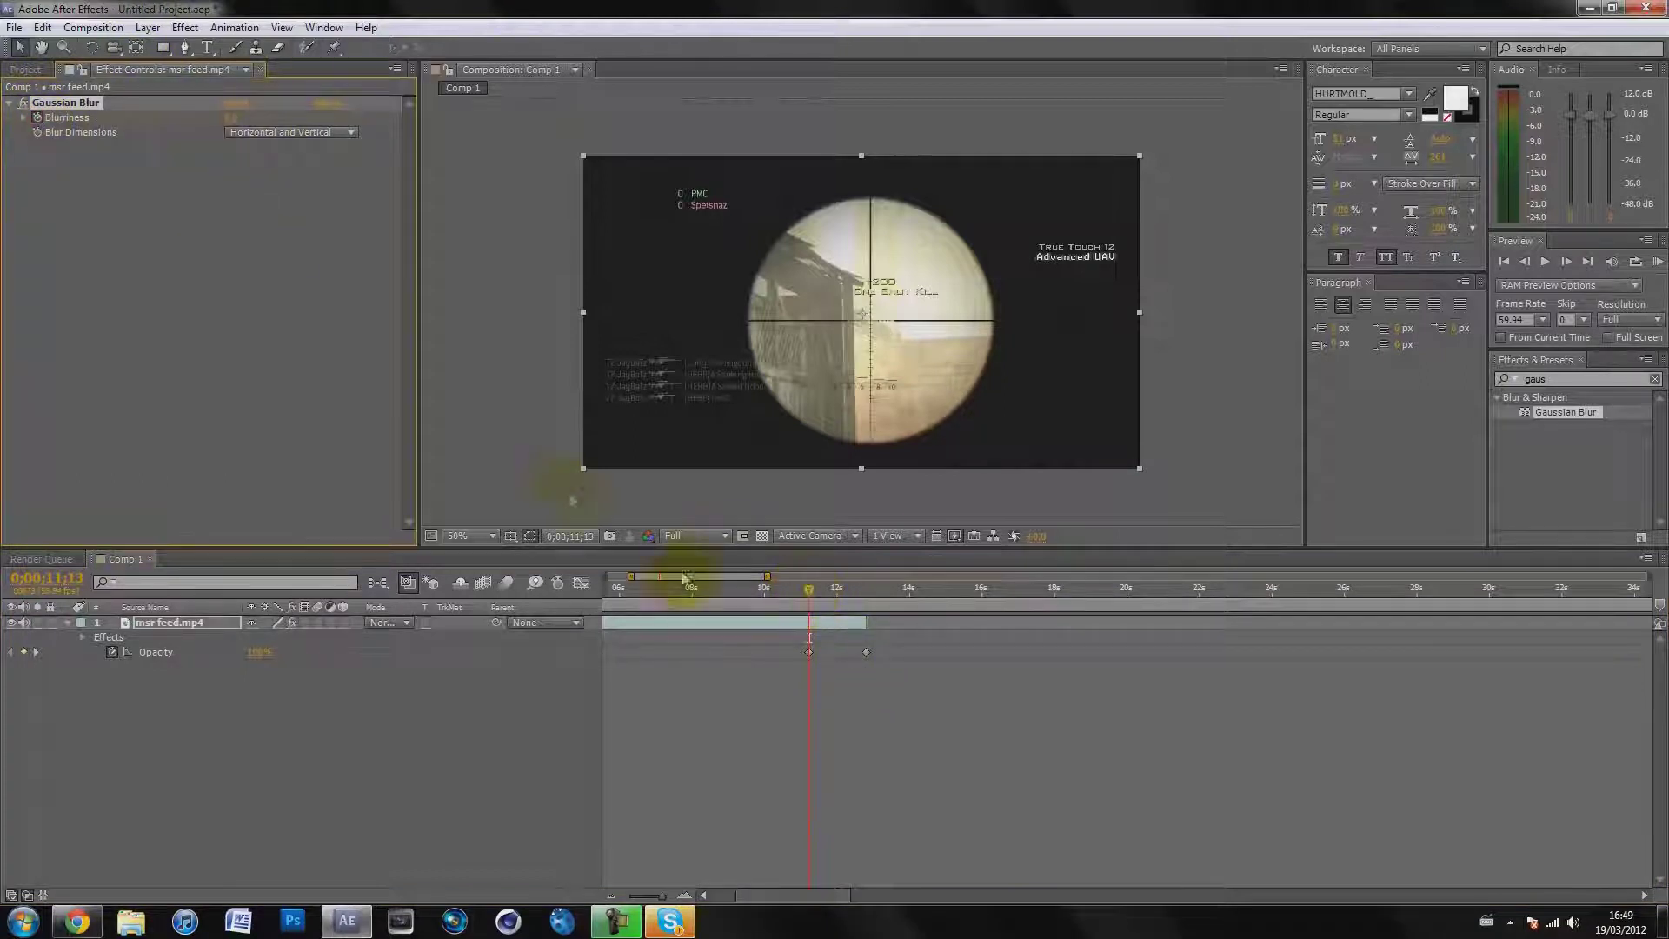
pyautogui.moveTo(805, 597); pyautogui.dragTo(866, 588)
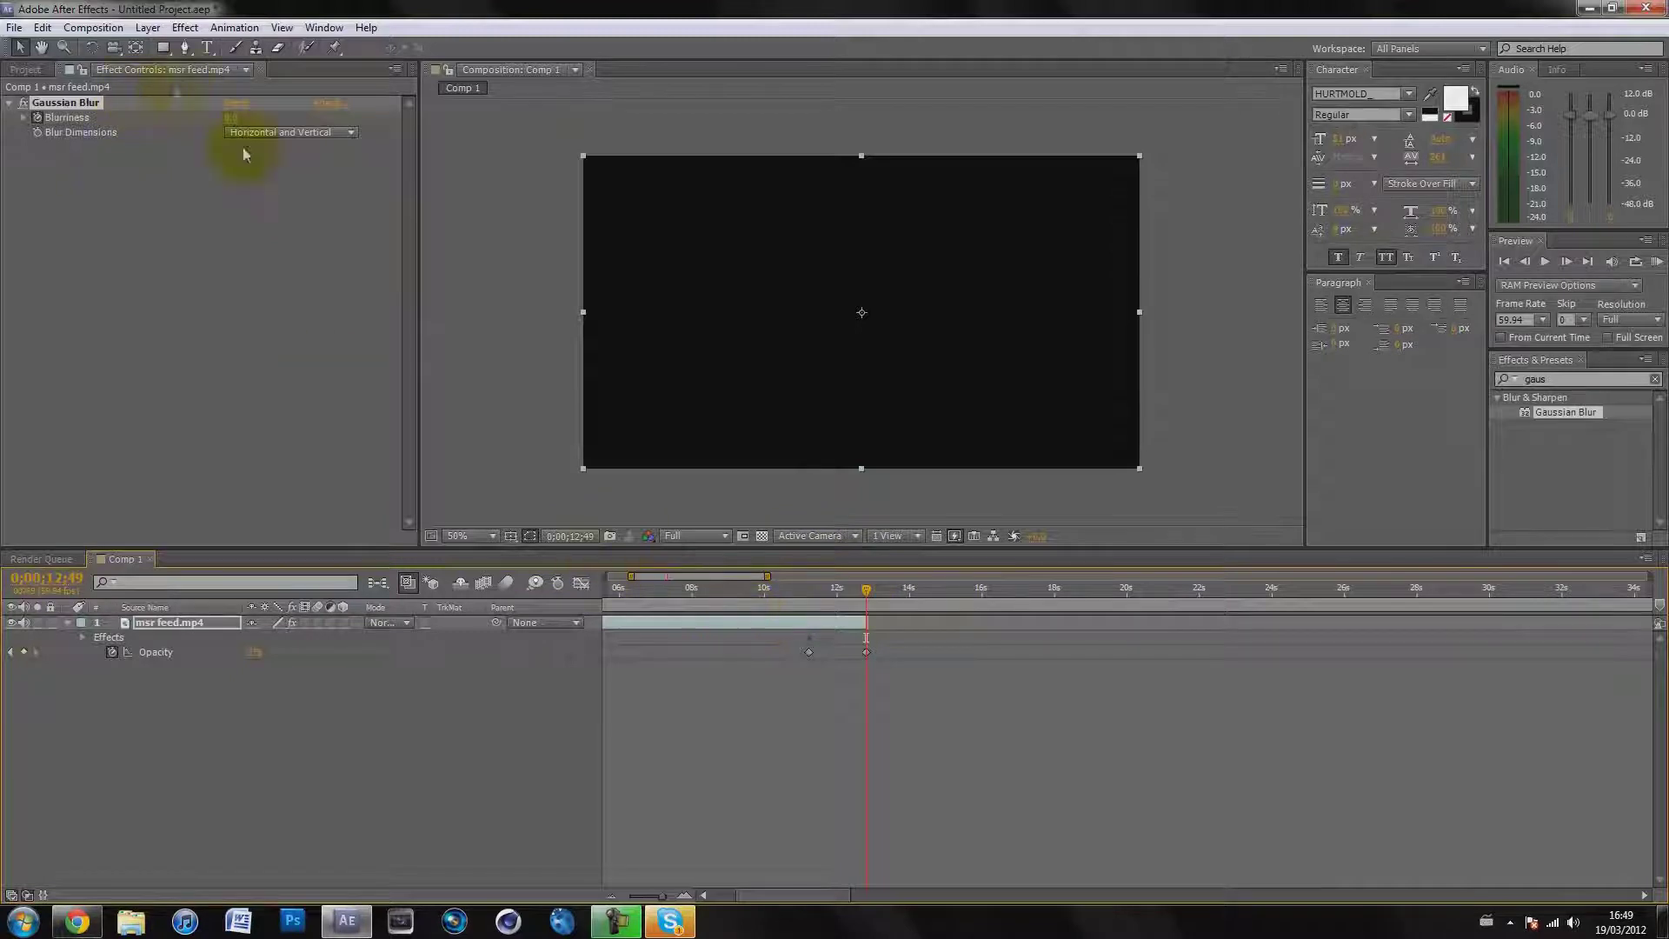
pyautogui.click(230, 117)
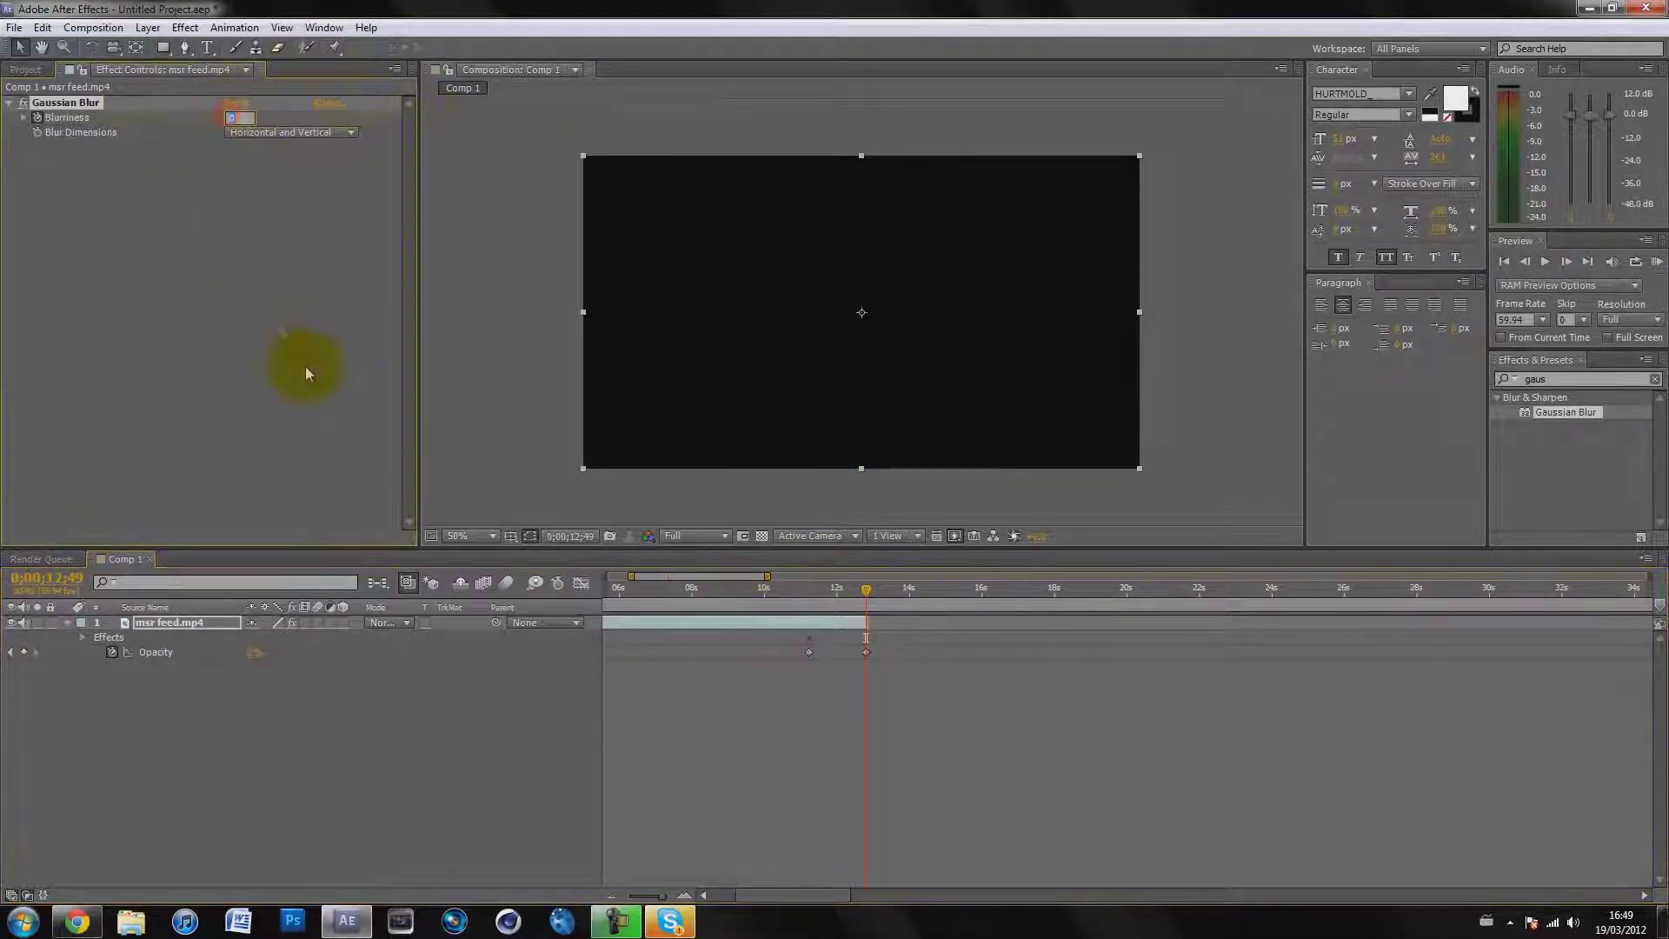
pyautogui.write('50')
pyautogui.press('Return')
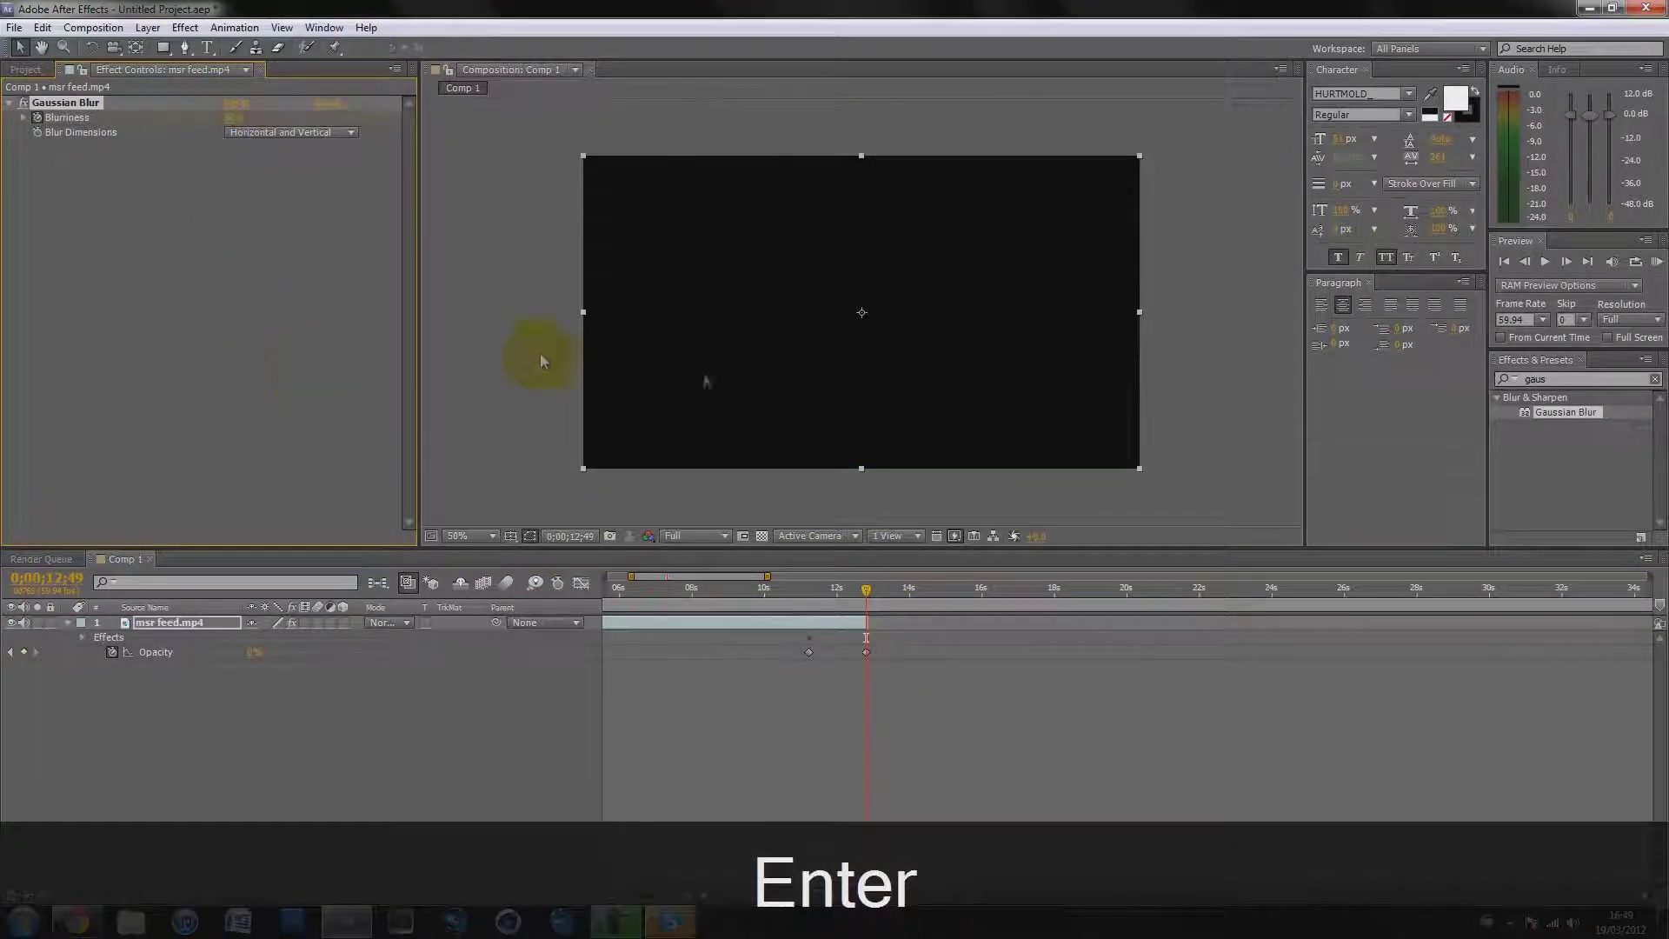
# - Show the keyframed Blurriness and Opacity, select all four keyframes, and apply Easy Ease
pyautogui.press('u')
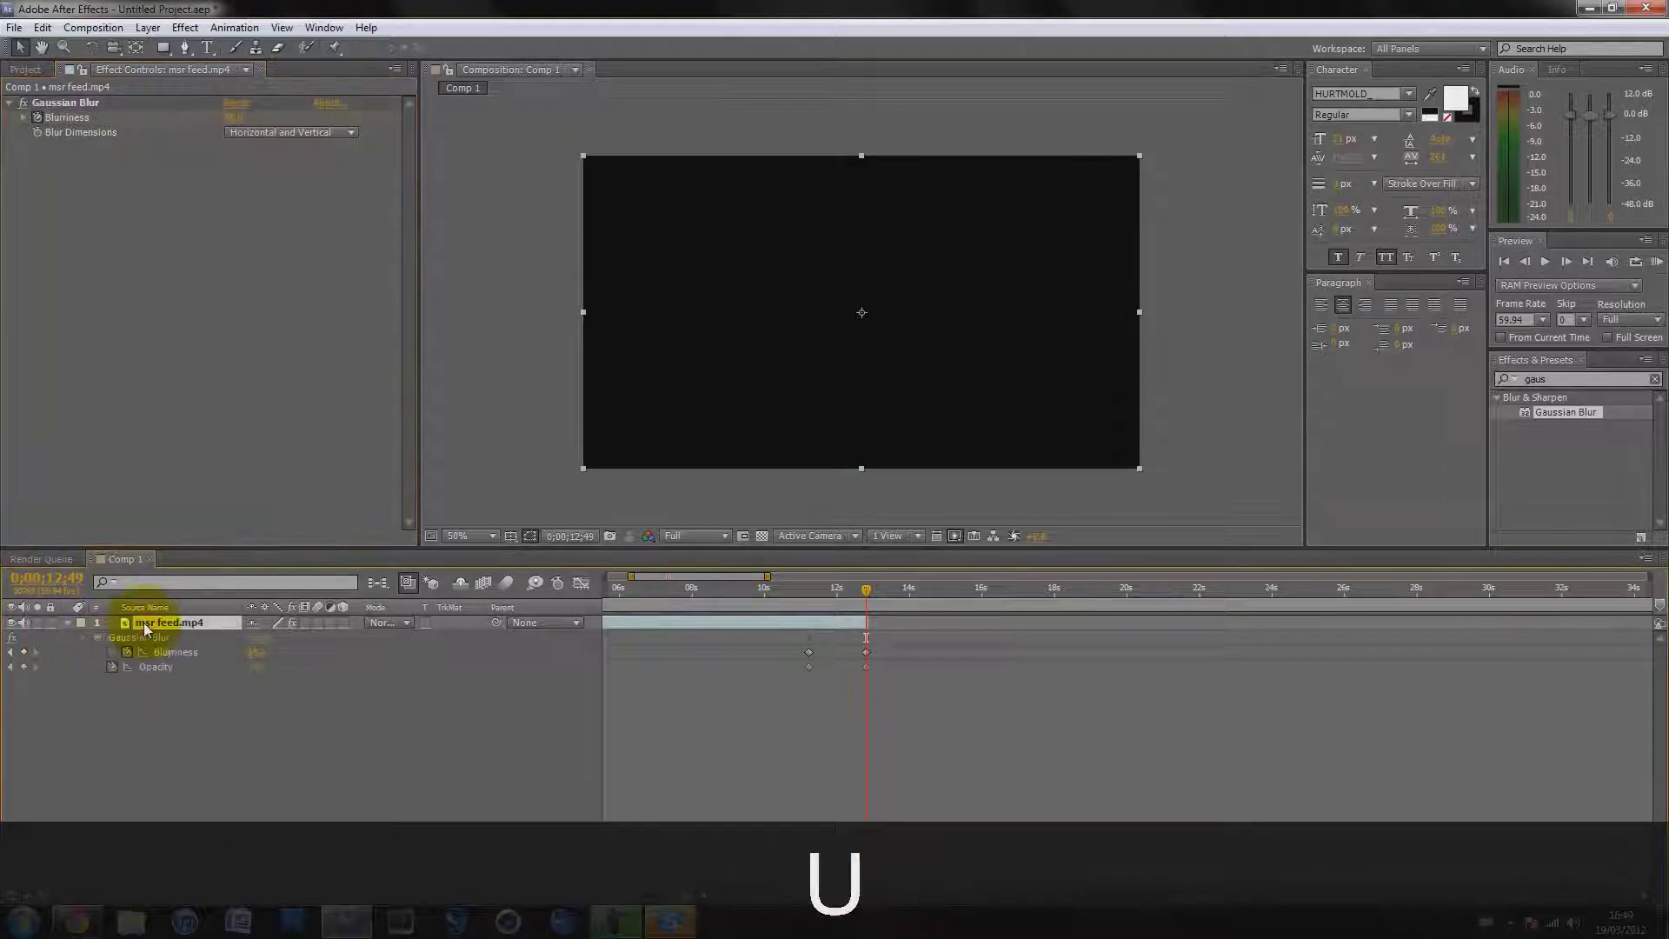
pyautogui.click(271, 710)
pyautogui.click(801, 641)
pyautogui.click(801, 613)
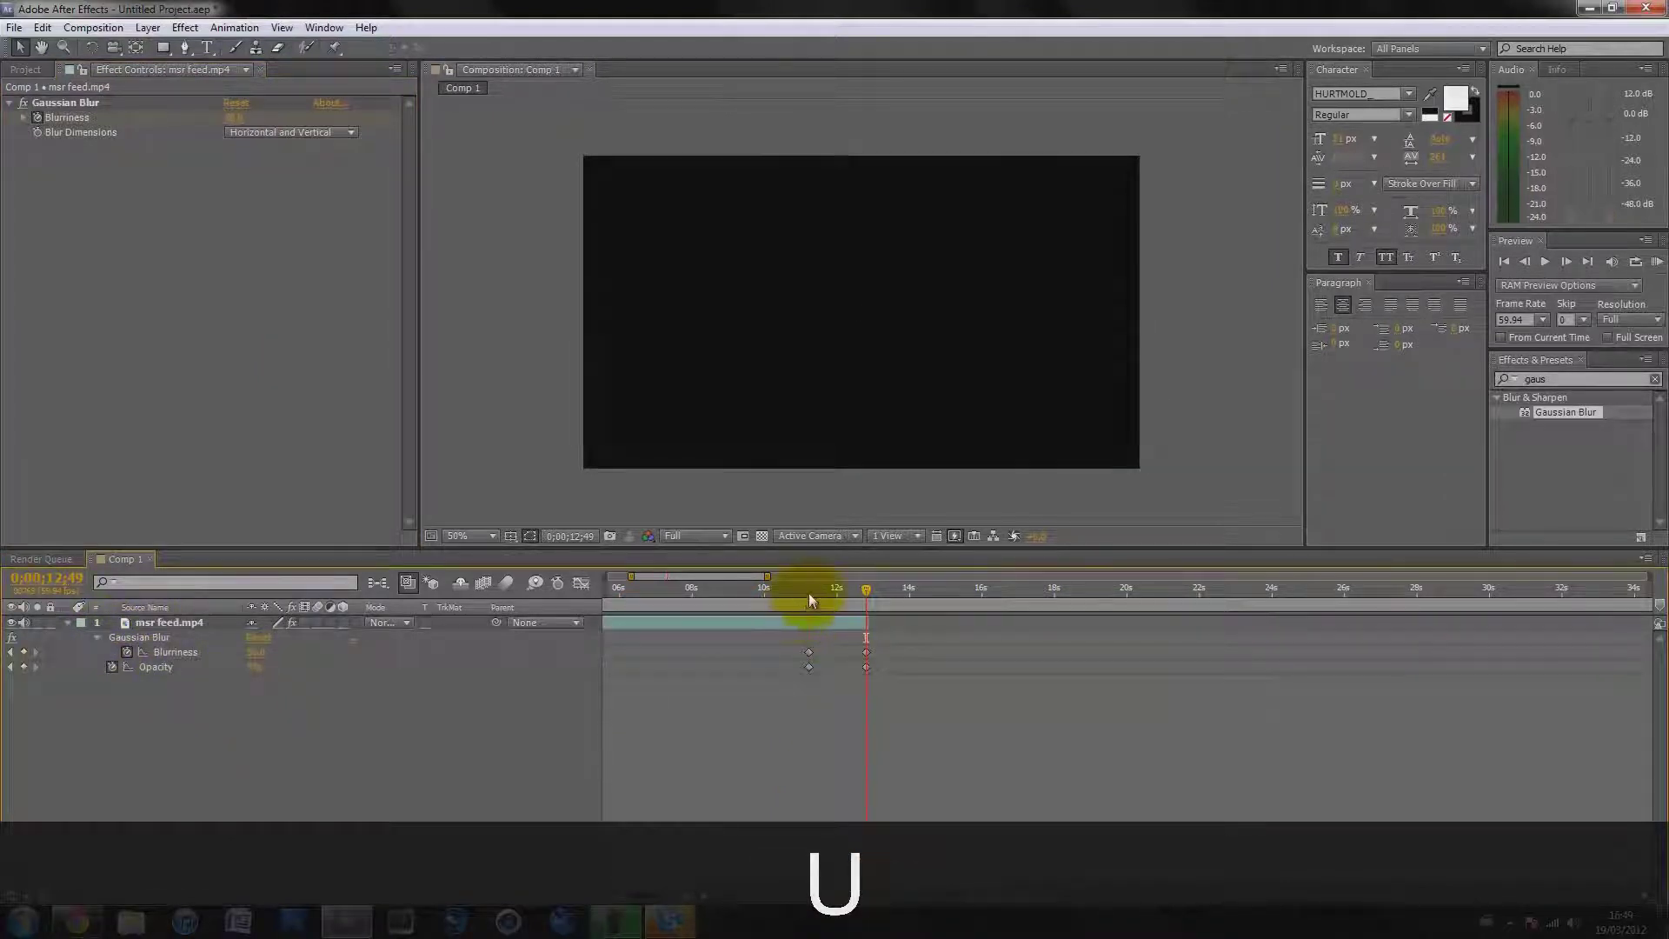
pyautogui.moveTo(809, 600)
pyautogui.mouseDown()
pyautogui.moveTo(831, 587)
pyautogui.moveTo(793, 584)
pyautogui.moveTo(871, 579)
pyautogui.moveTo(789, 580)
pyautogui.mouseUp()
pyautogui.moveTo(801, 650); pyautogui.dragTo(769, 643)
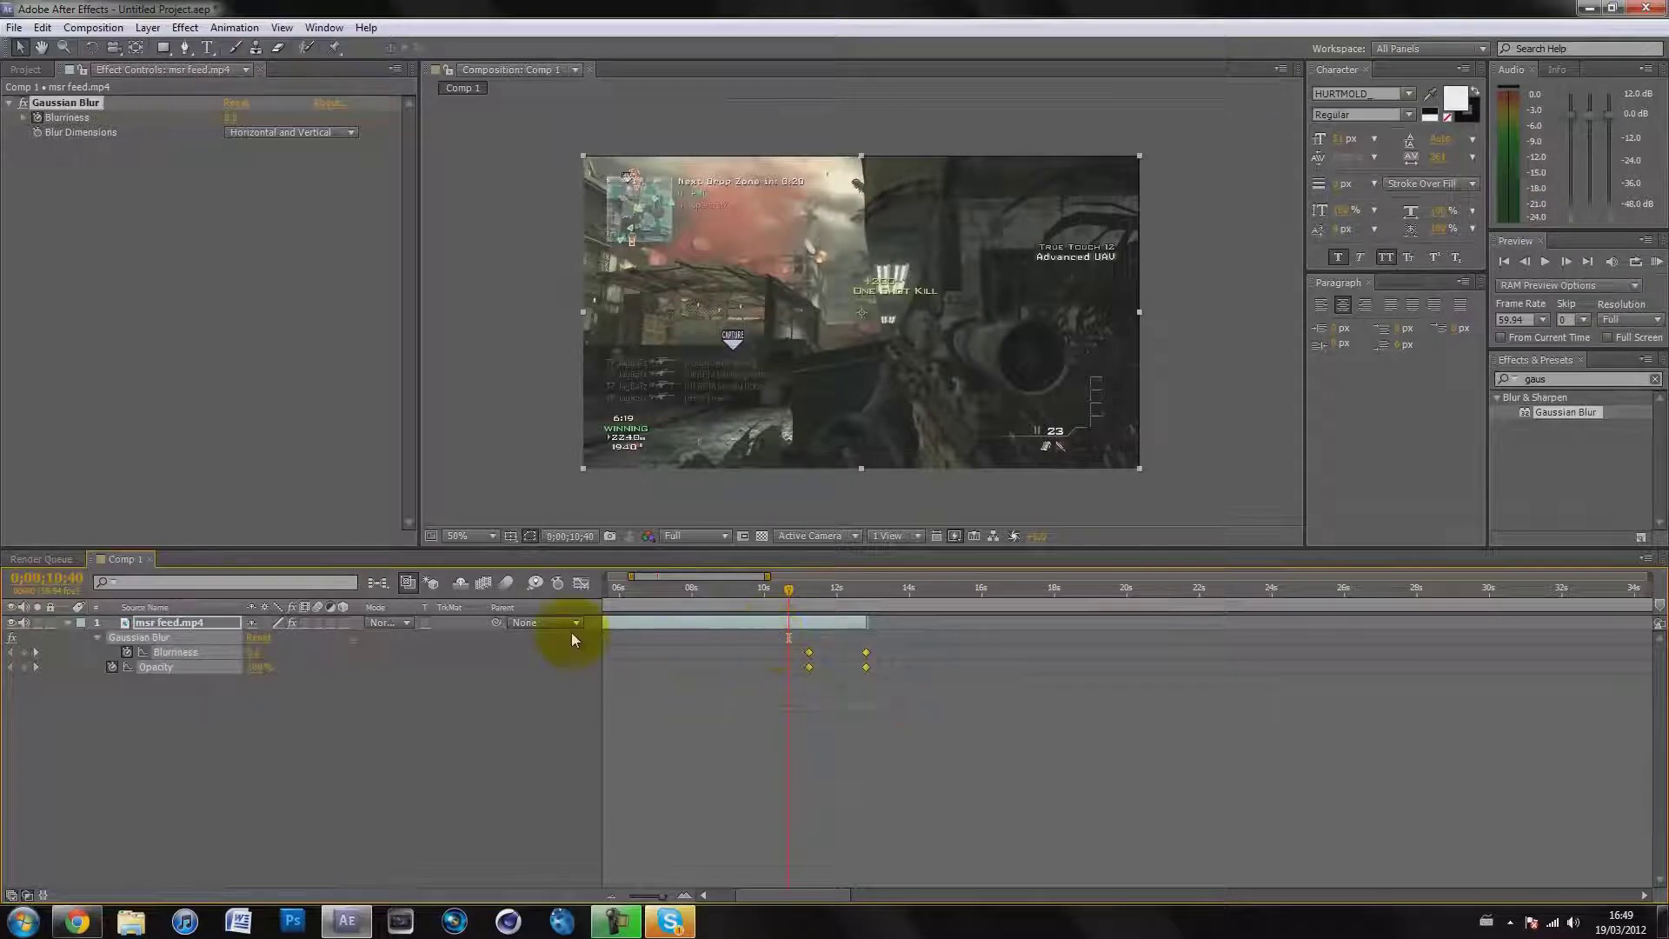
pyautogui.press('F9')
# - Scrub through the blurred fade-out around 12 seconds to preview the transition
pyautogui.click(789, 771)
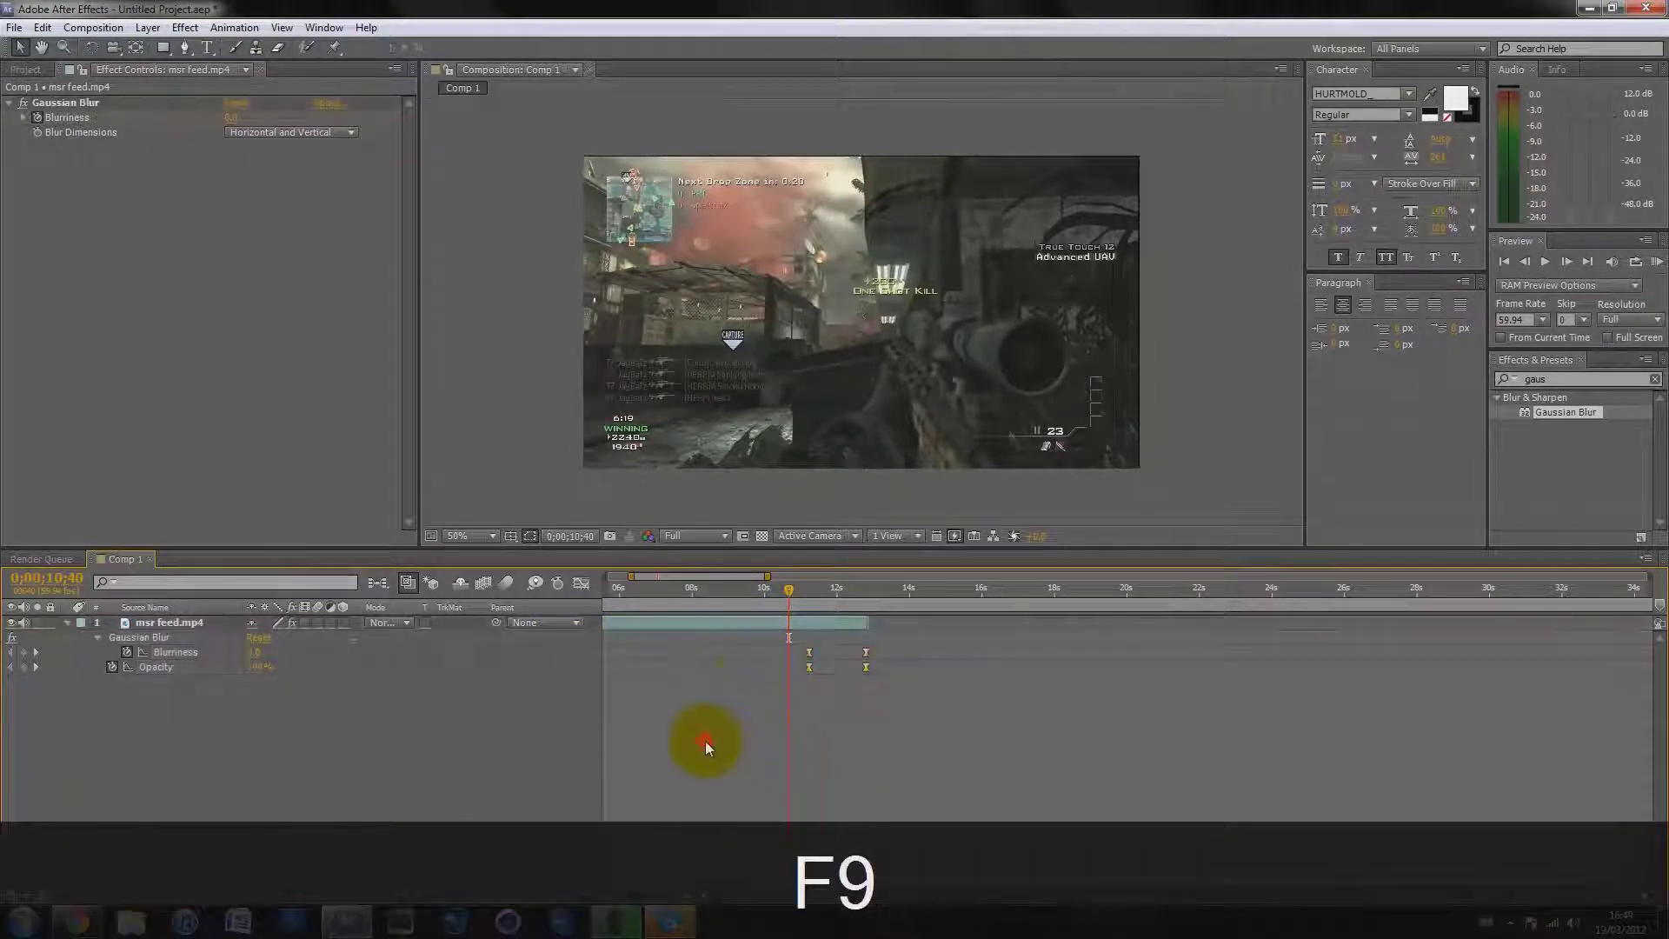
pyautogui.moveTo(791, 598)
pyautogui.mouseDown()
pyautogui.moveTo(827, 588)
pyautogui.moveTo(864, 596)
pyautogui.moveTo(793, 603)
pyautogui.moveTo(872, 614)
pyautogui.moveTo(812, 604)
pyautogui.mouseUp()
pyautogui.click(711, 733)
pyautogui.moveTo(765, 895); pyautogui.dragTo(734, 895)
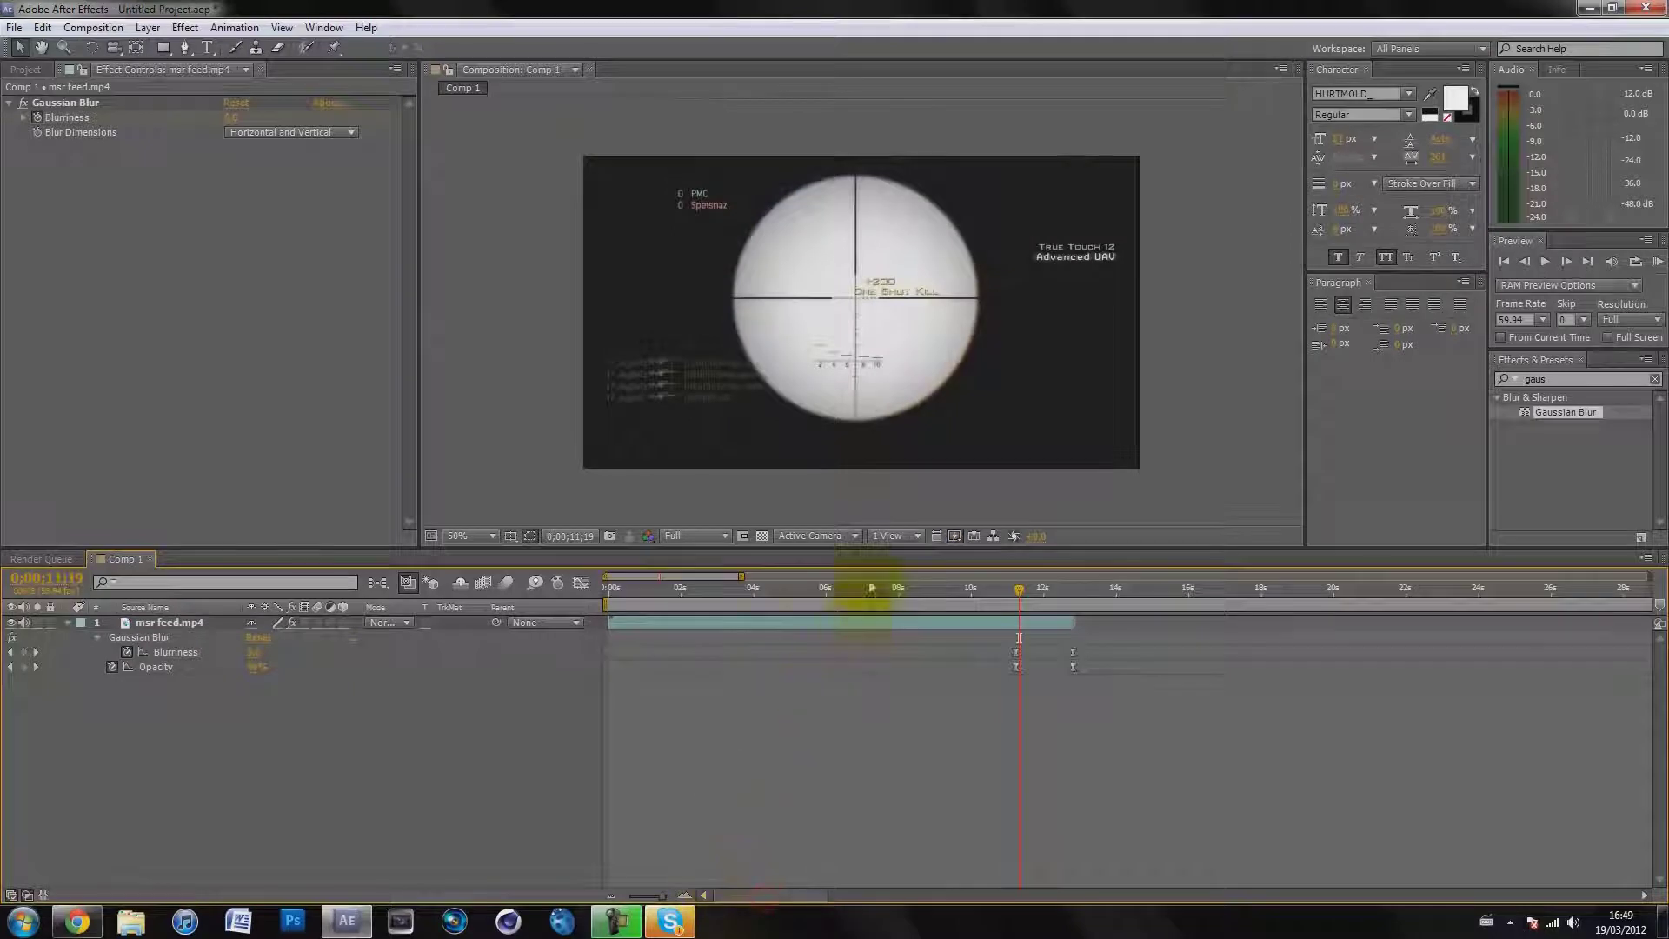
pyautogui.click(546, 700)
pyautogui.moveTo(1020, 592); pyautogui.dragTo(1121, 589)
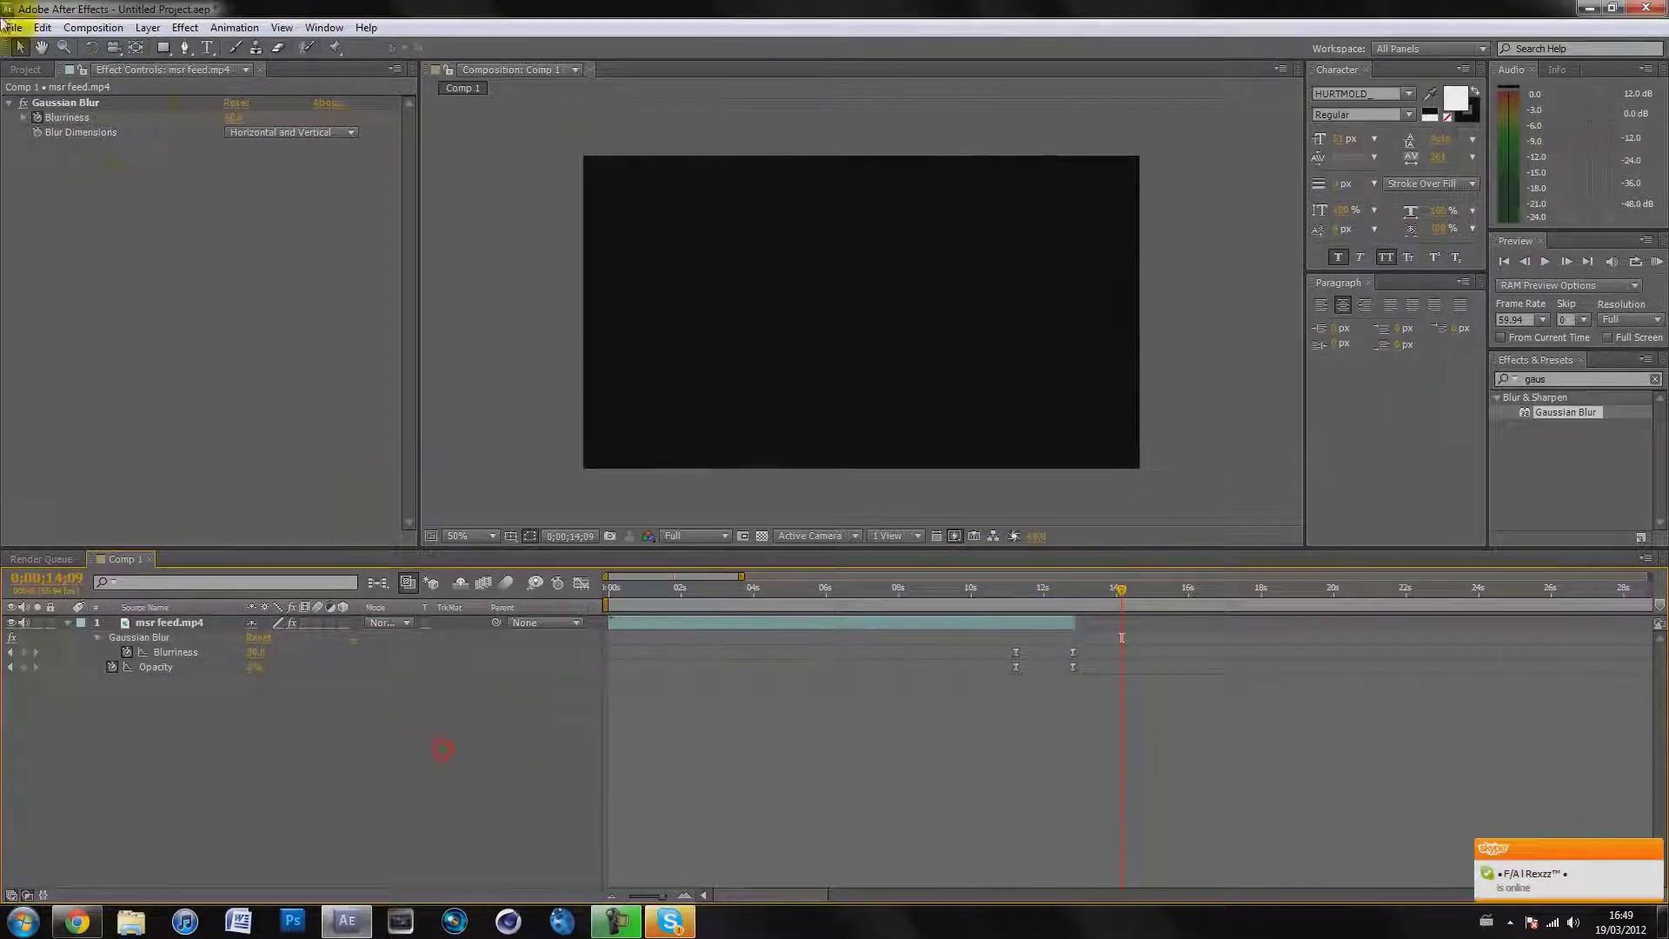
# - Add Torq Stackz MSR 5 man.mp4 to Comp 1, starting where msr feed.mp4 ends near 12;49
pyautogui.click(27, 69)
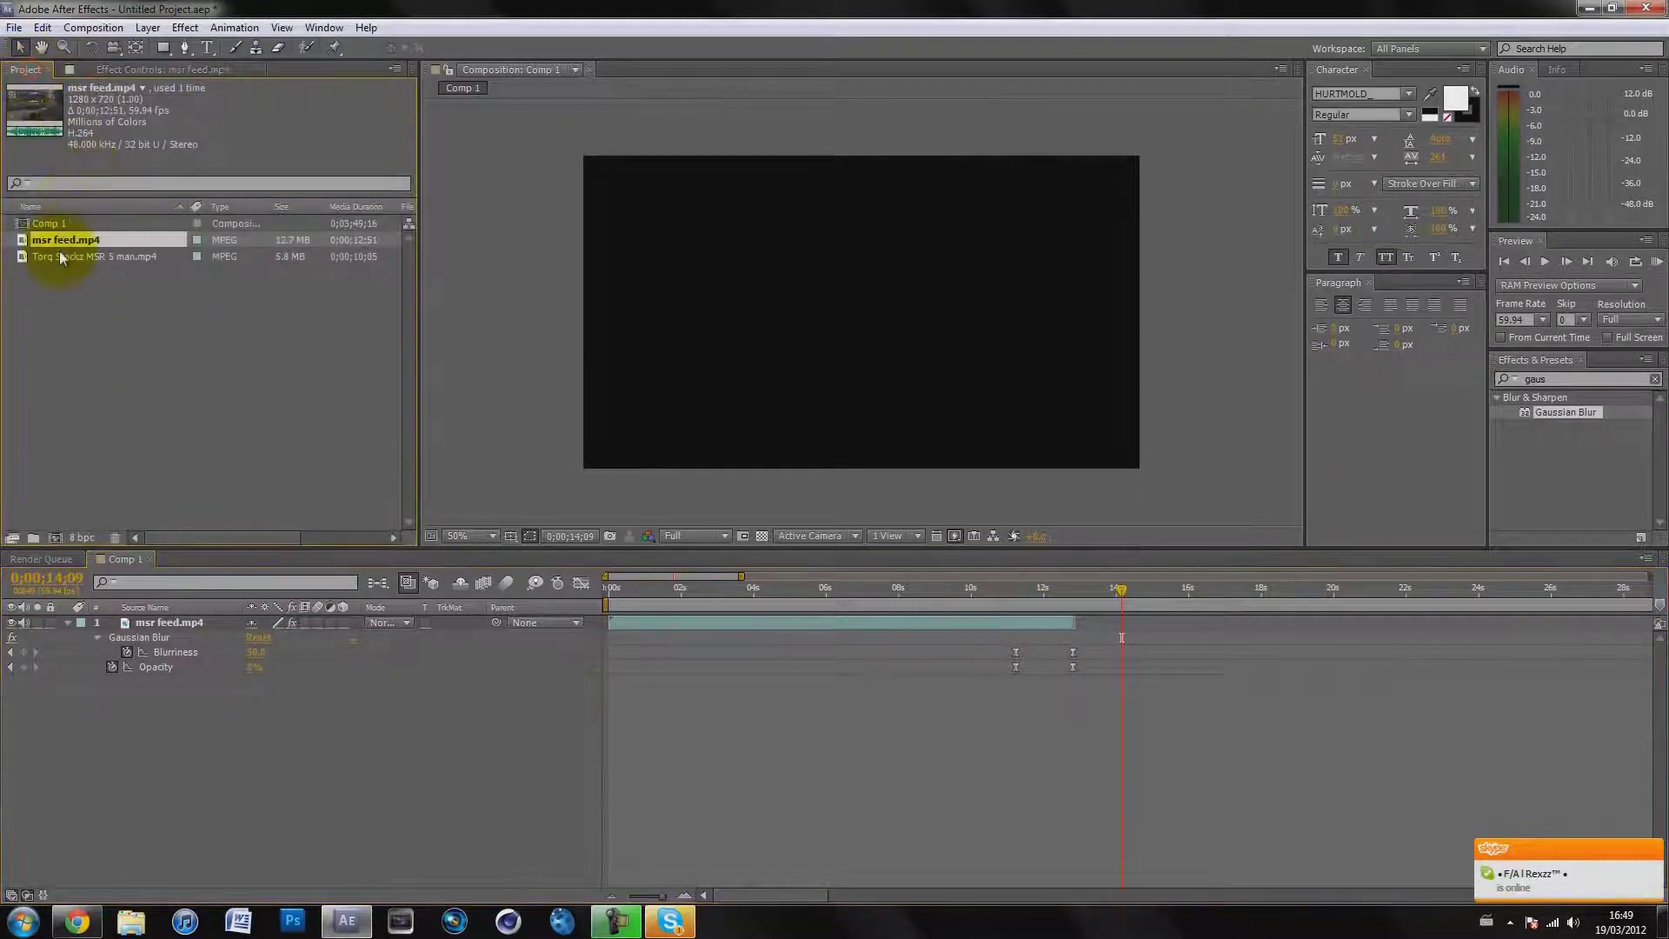
pyautogui.moveTo(61, 257); pyautogui.dragTo(1074, 593)
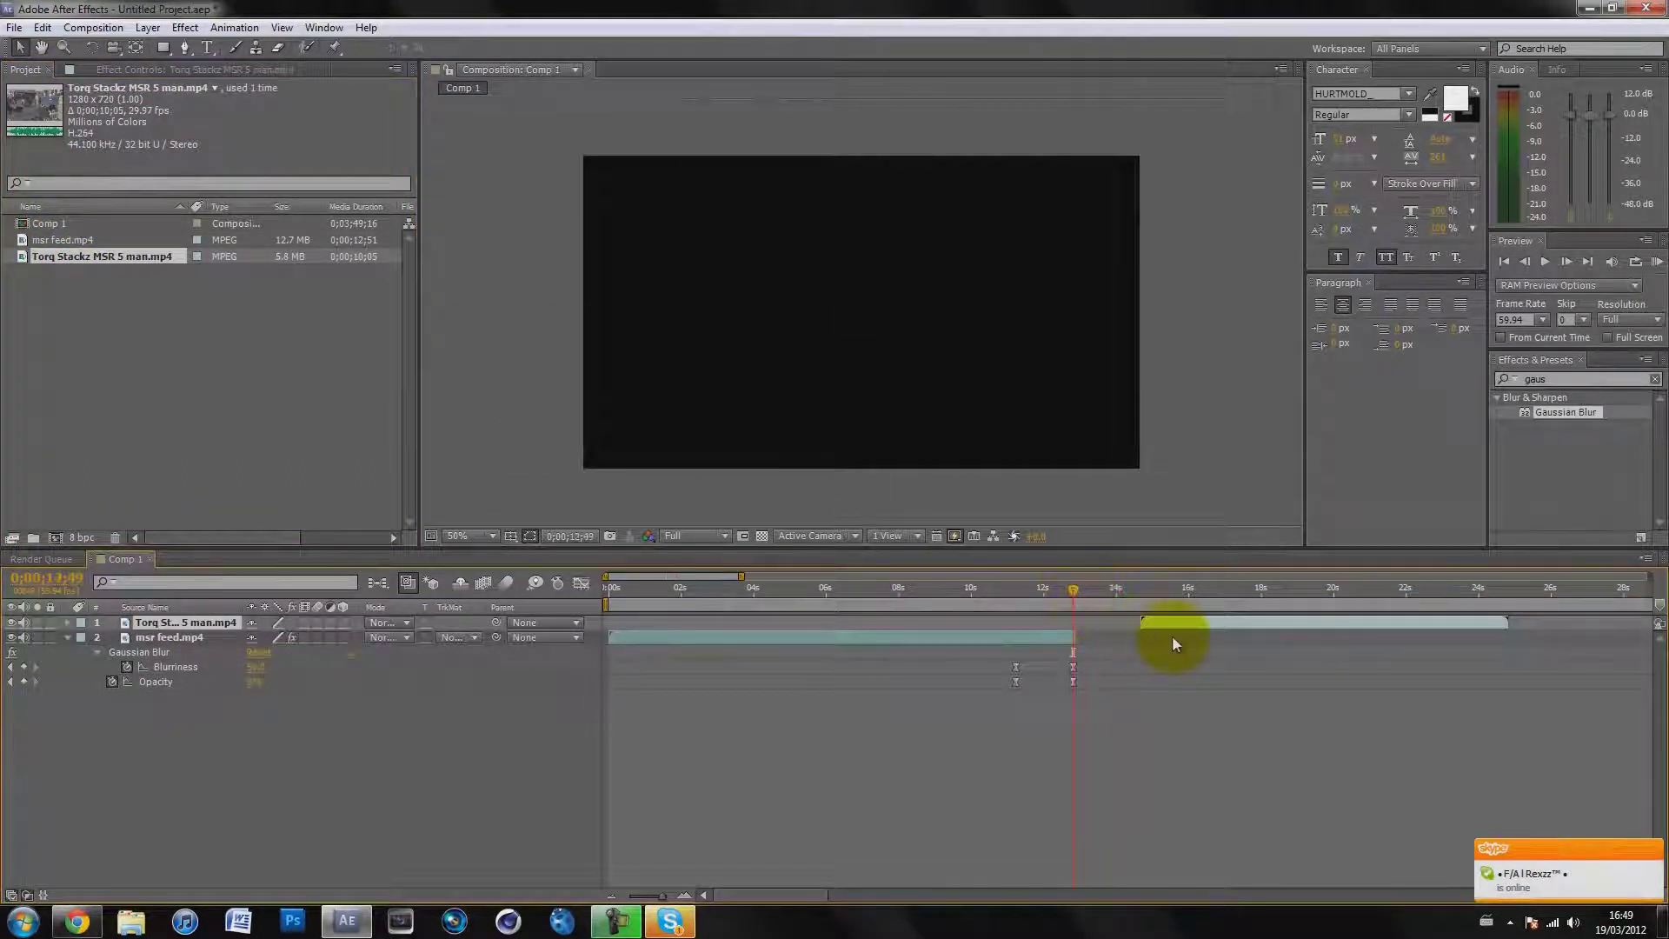
pyautogui.click(1106, 715)
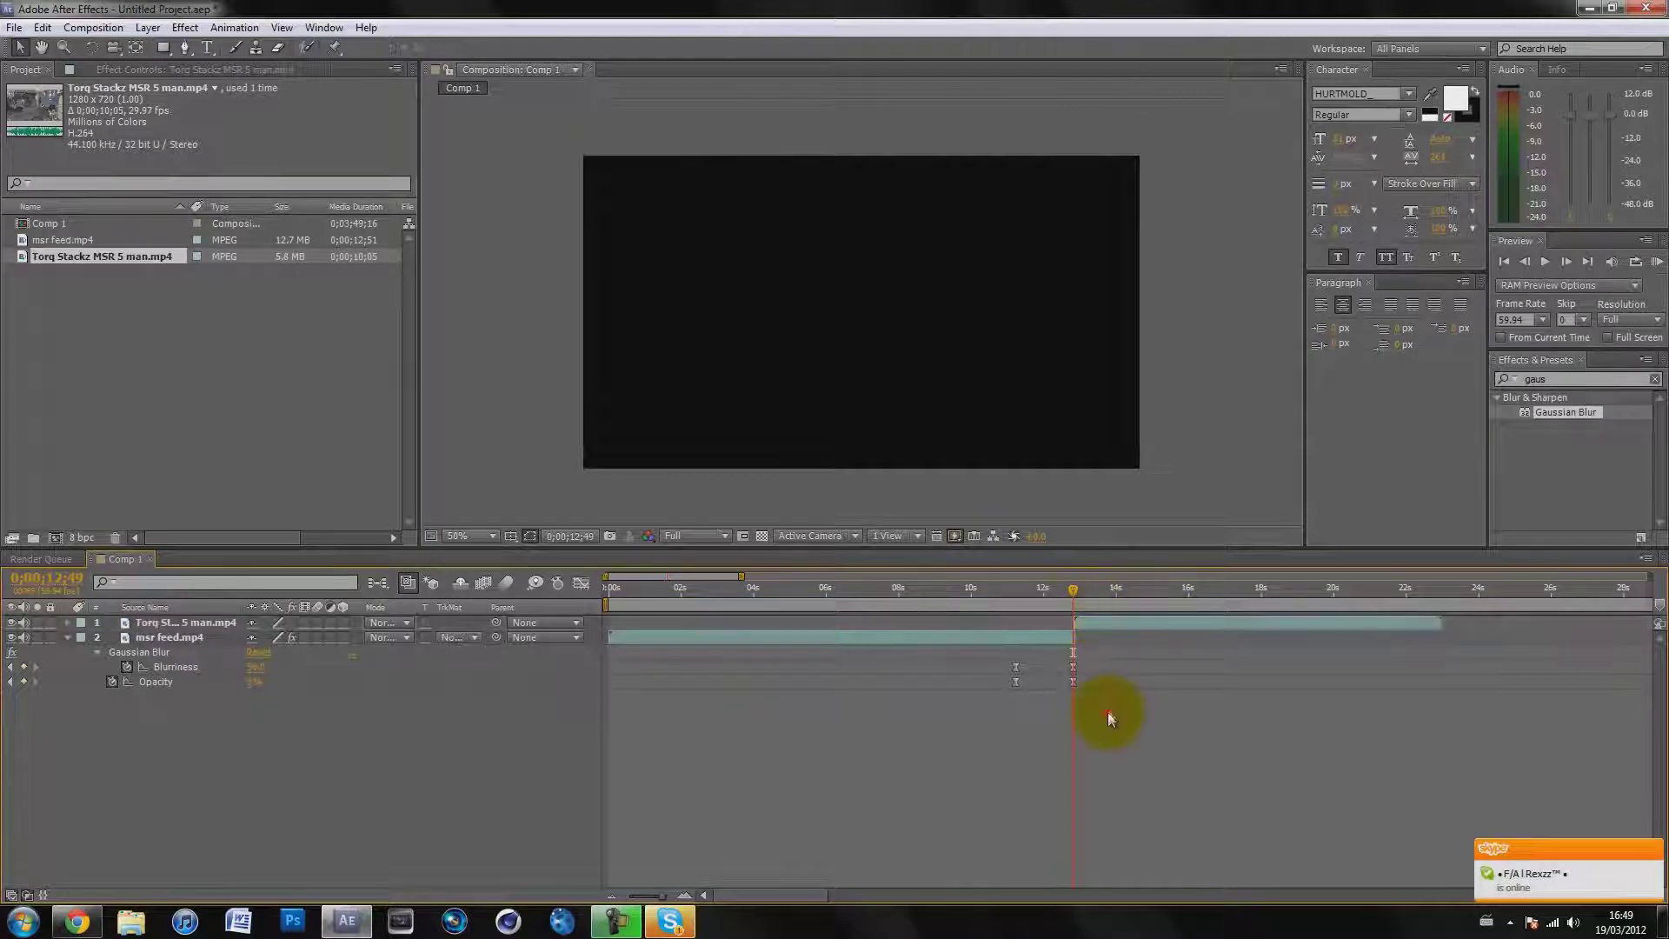
pyautogui.moveTo(1073, 588)
pyautogui.mouseDown()
pyautogui.moveTo(1097, 589)
pyautogui.moveTo(1075, 578)
pyautogui.mouseUp()
# - Set the top Torq Stackz clip's Opacity to 0% at its start
pyautogui.click(1093, 621)
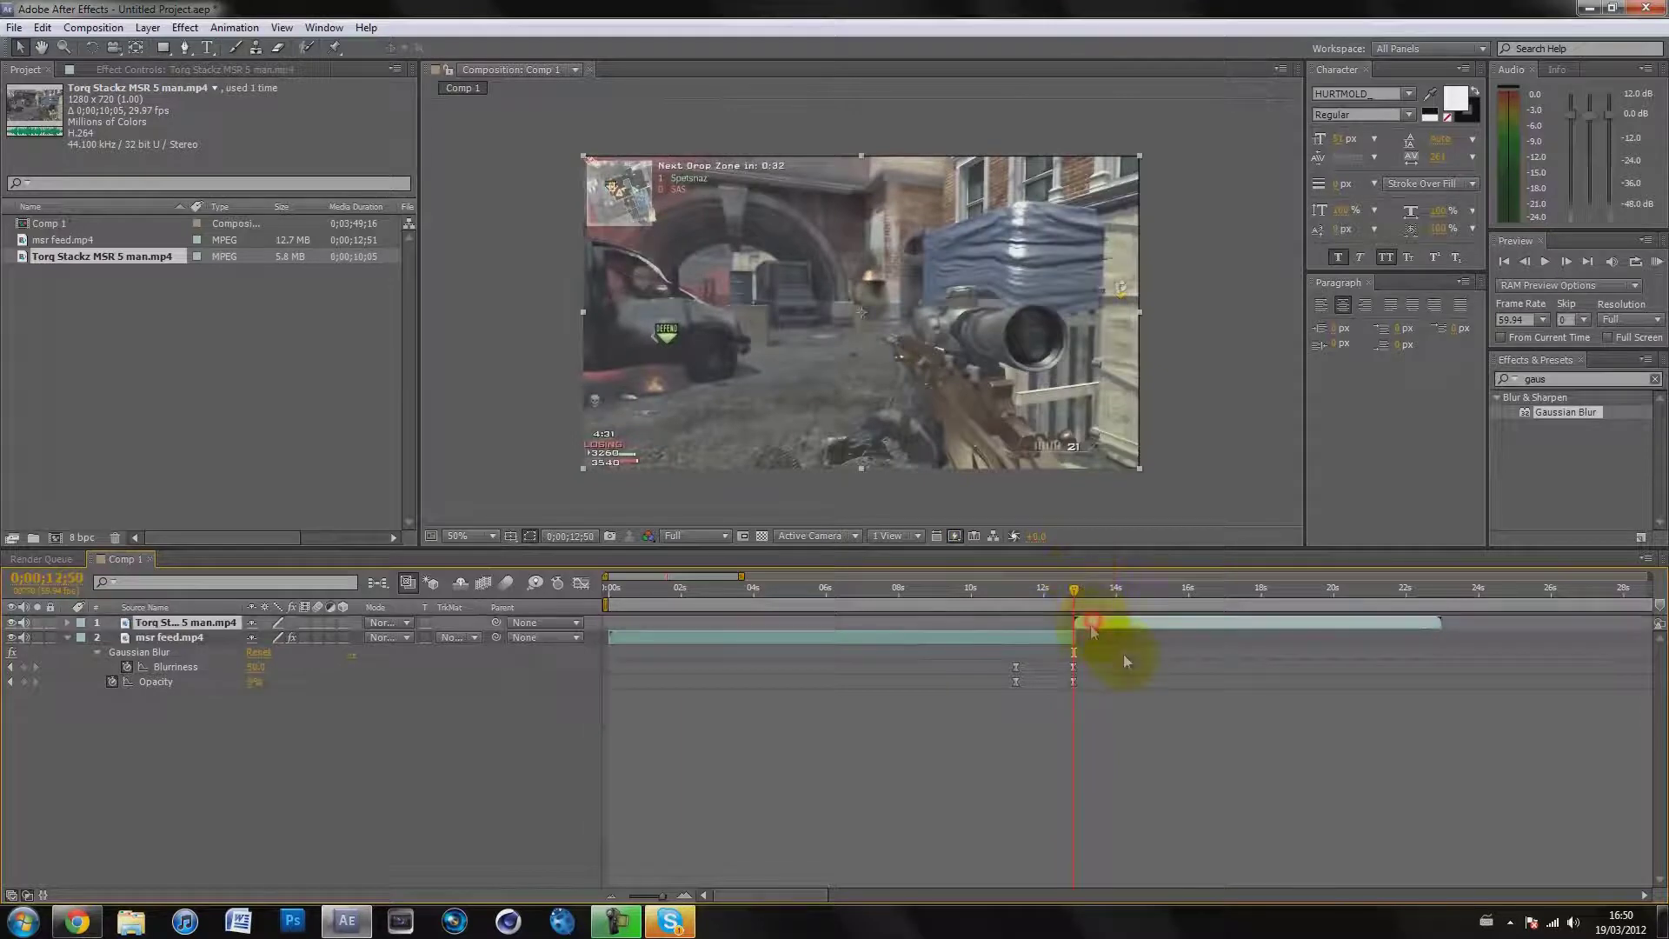
pyautogui.press('t')
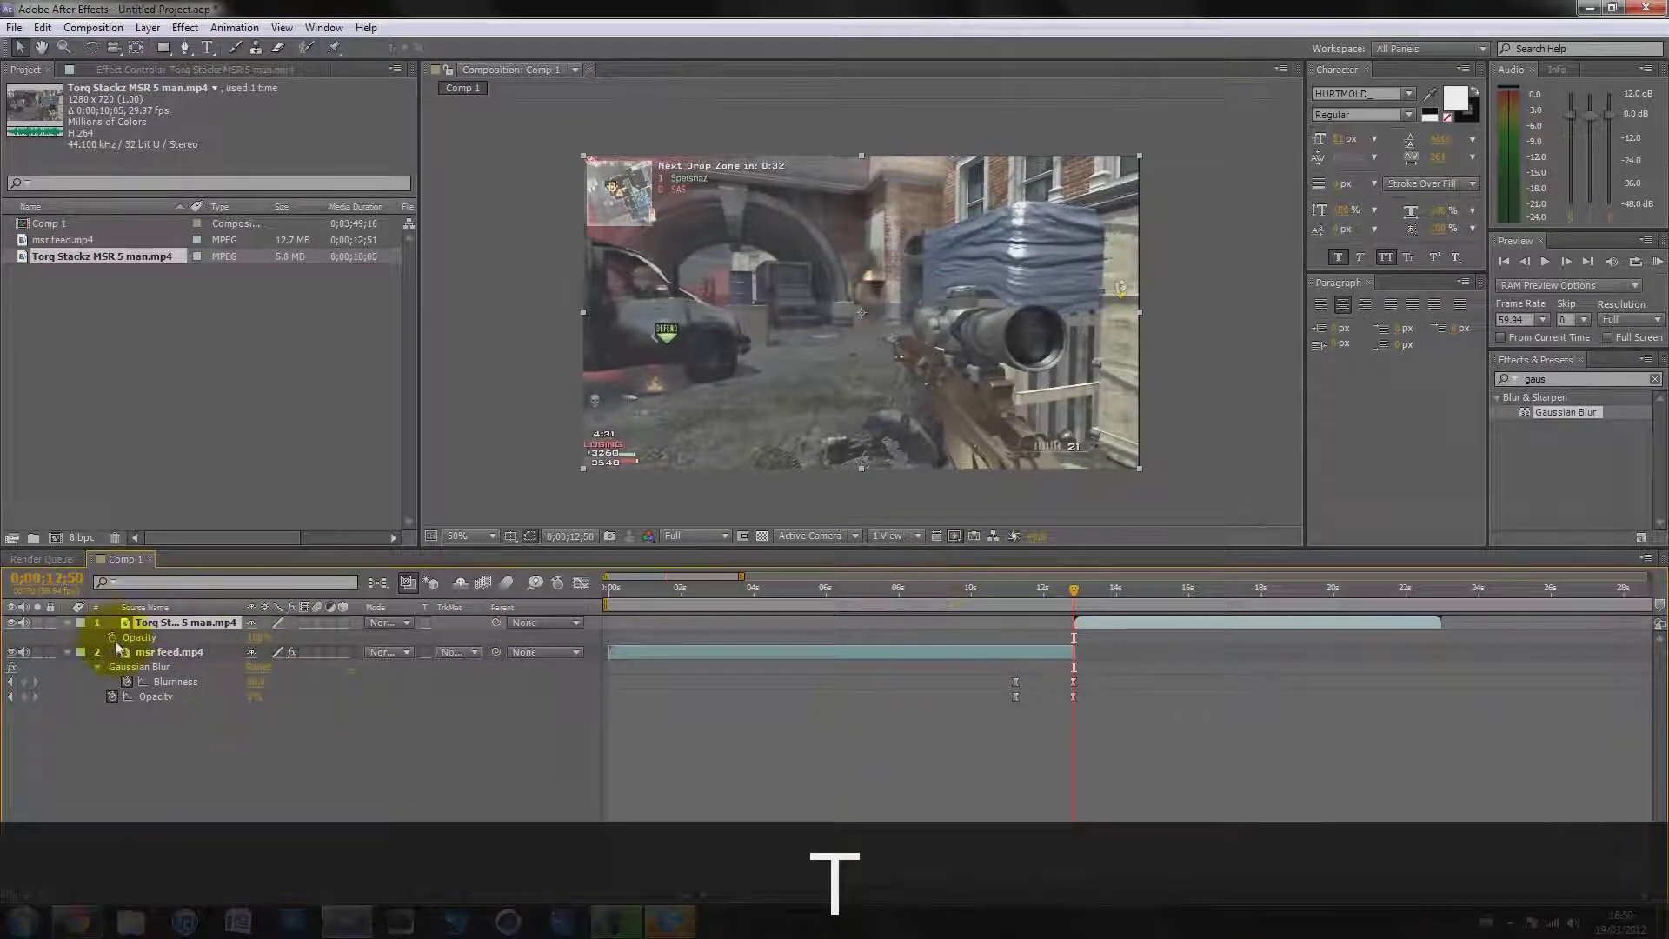
pyautogui.moveTo(258, 639); pyautogui.dragTo(52, 631)
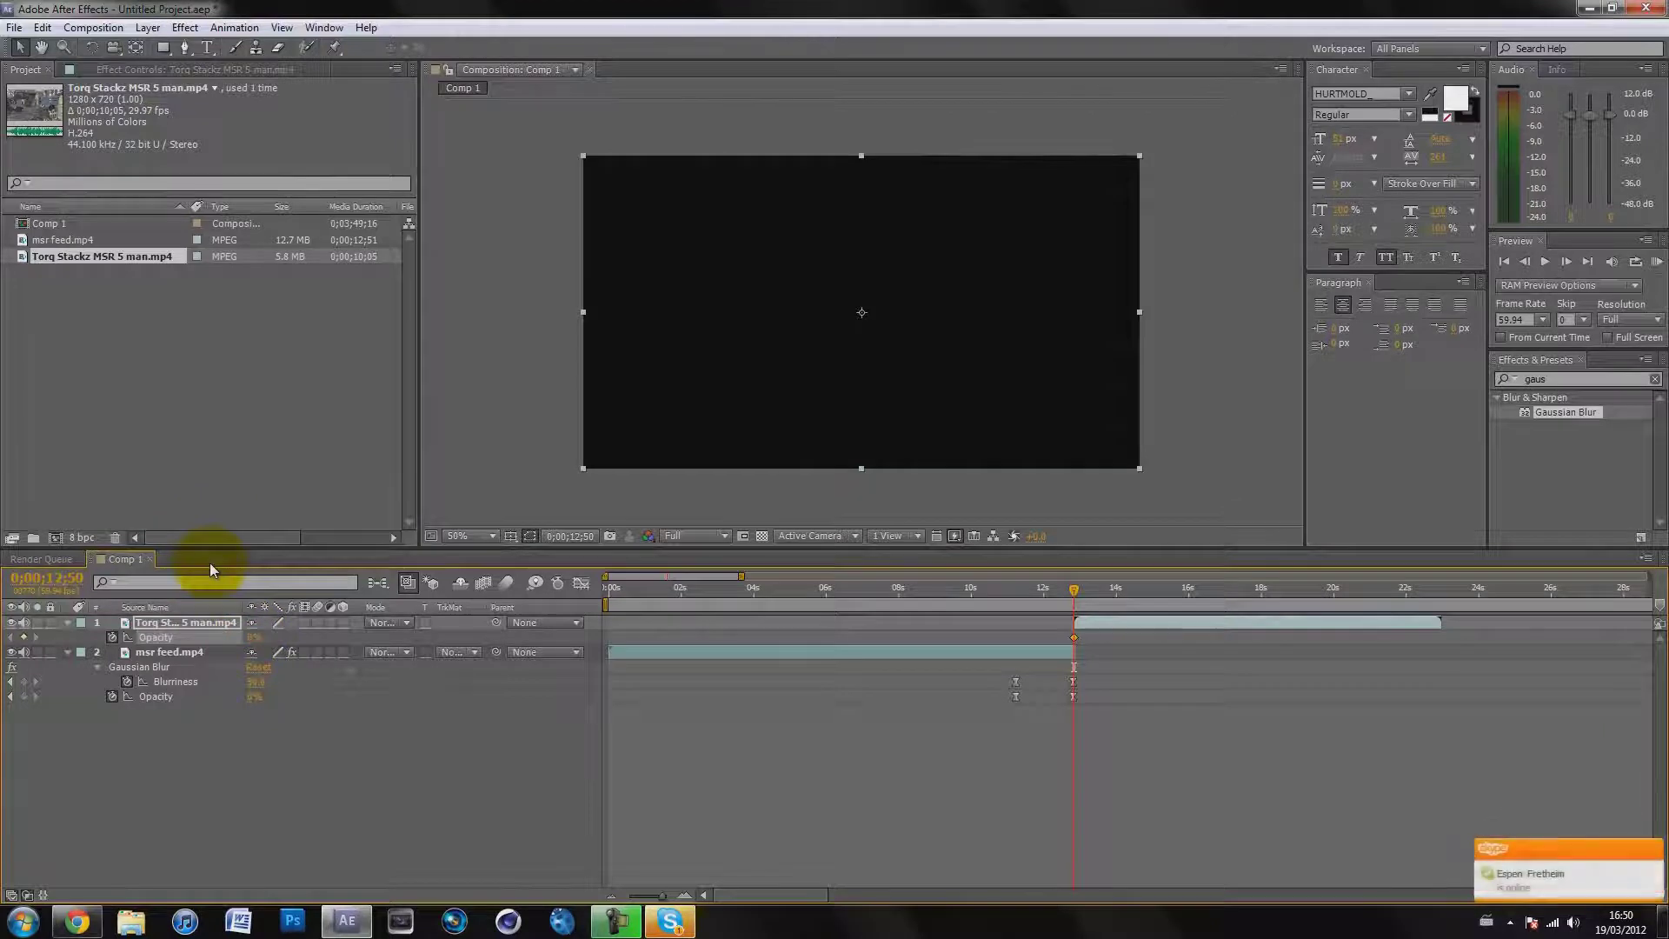
# - Raise its Opacity to 100% a few frames later and add Gaussian Blur to it
pyautogui.hotkey('shift', 'pagedown')
pyautogui.hotkey('shift', 'pagedown')
pyautogui.hotkey('shift', 'pagedown')
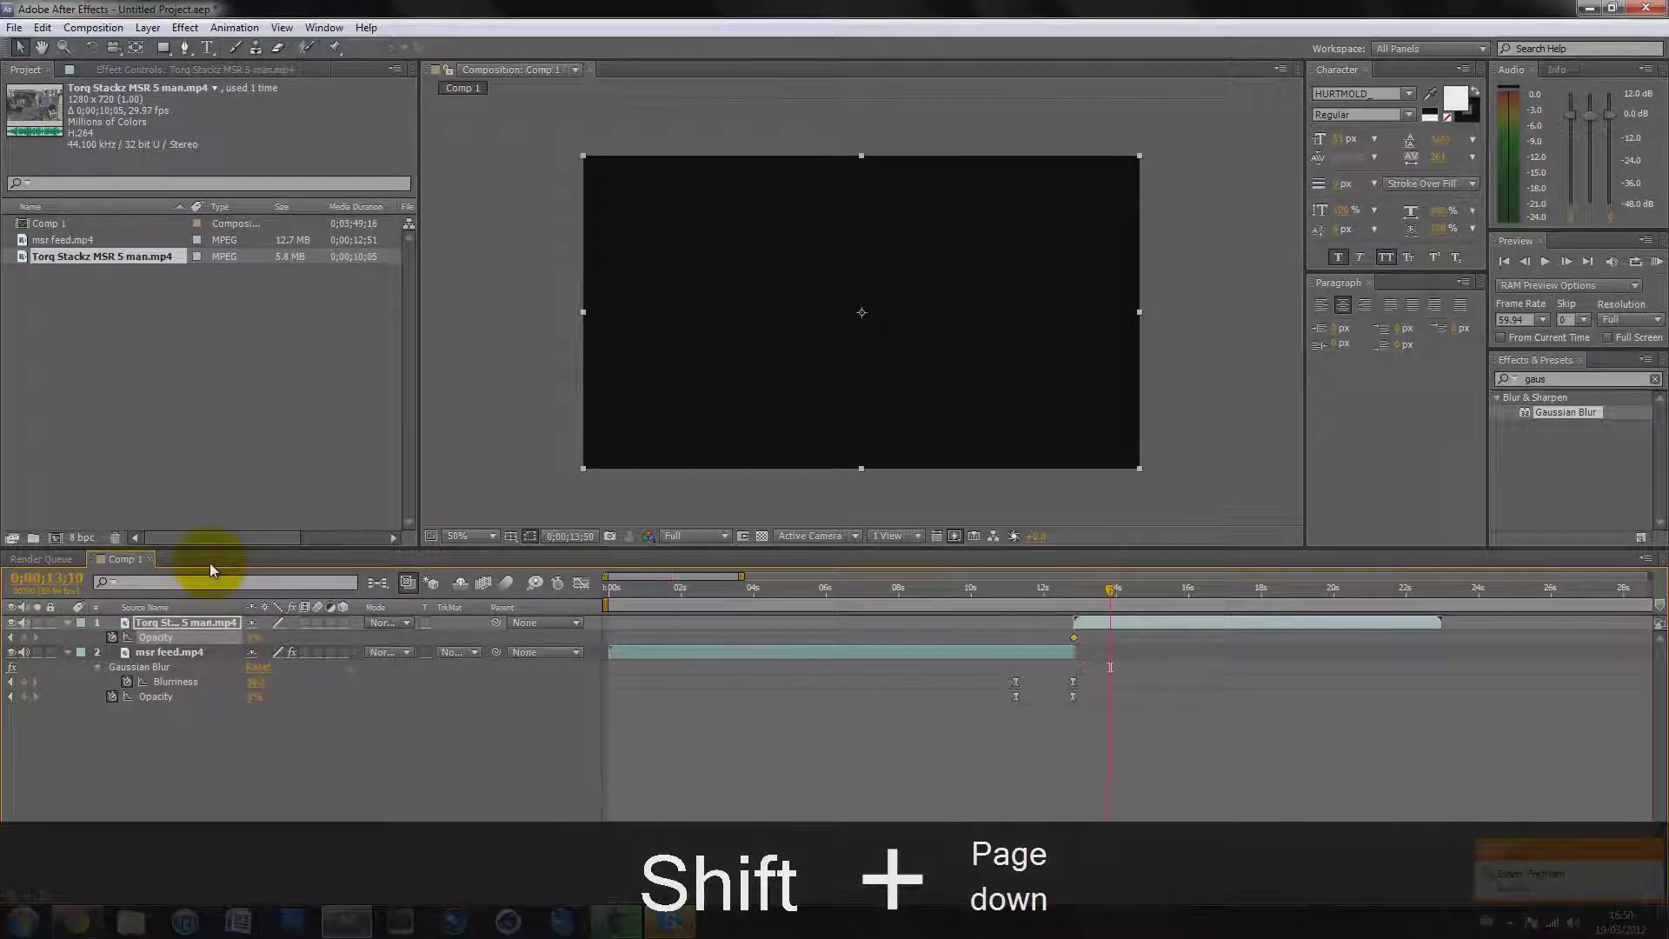
pyautogui.moveTo(252, 645); pyautogui.dragTo(617, 631)
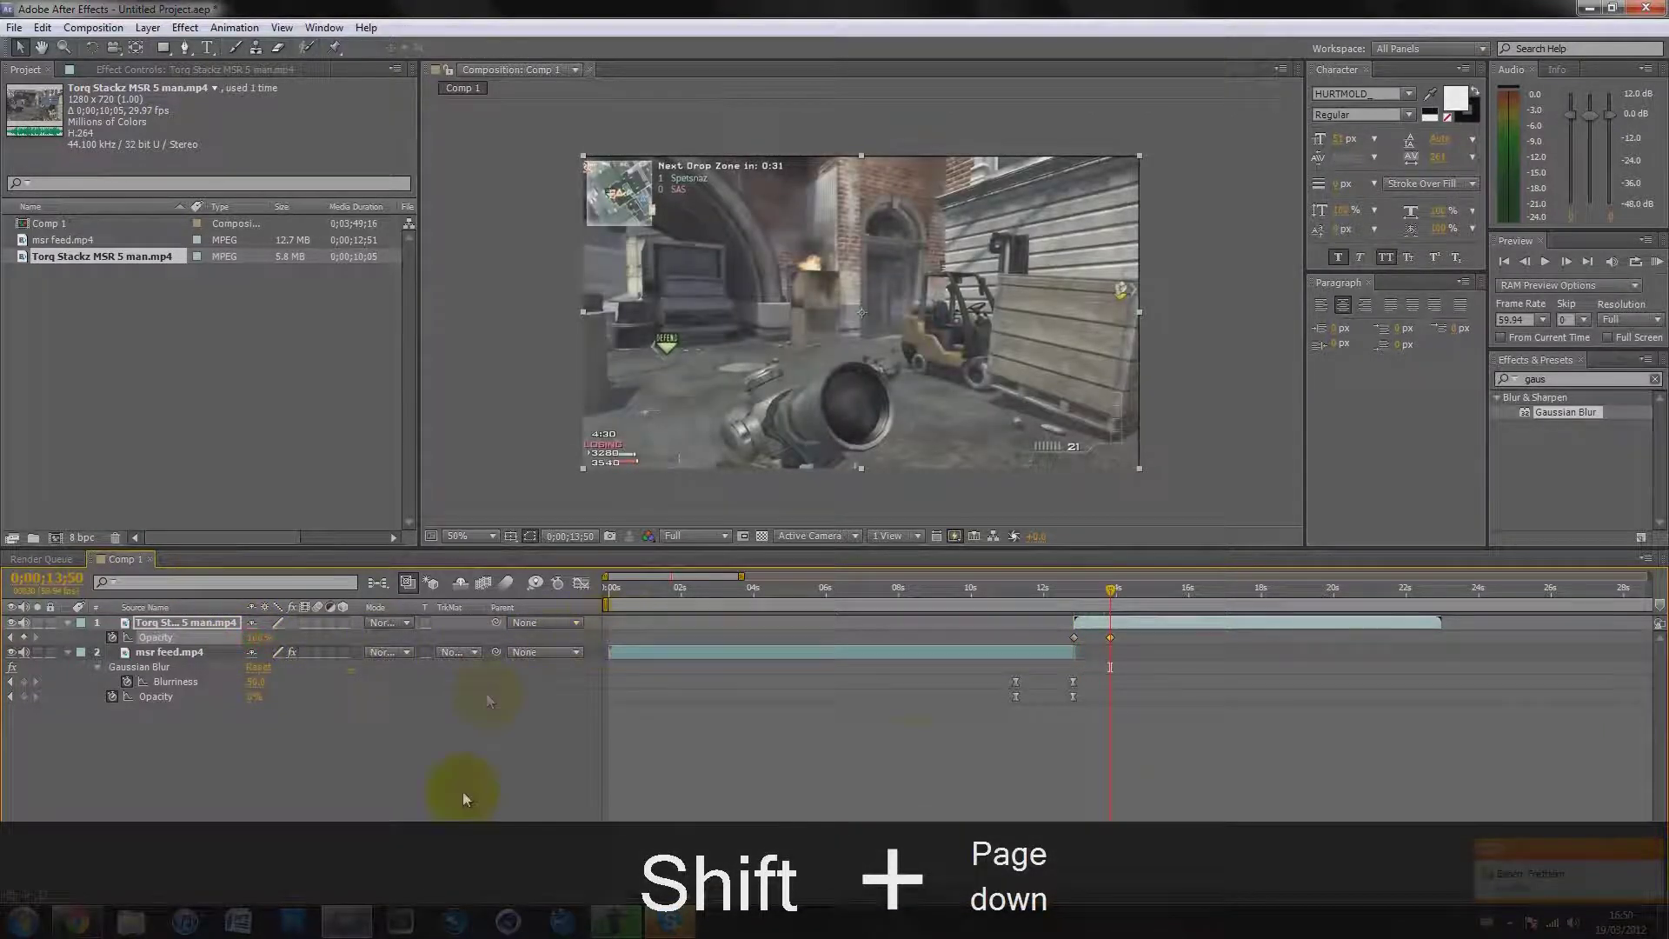
pyautogui.moveTo(1106, 594)
pyautogui.mouseDown()
pyautogui.moveTo(1009, 589)
pyautogui.moveTo(1110, 593)
pyautogui.moveTo(1044, 595)
pyautogui.moveTo(1087, 596)
pyautogui.moveTo(1121, 642)
pyautogui.moveTo(1038, 587)
pyautogui.moveTo(1111, 587)
pyautogui.mouseUp()
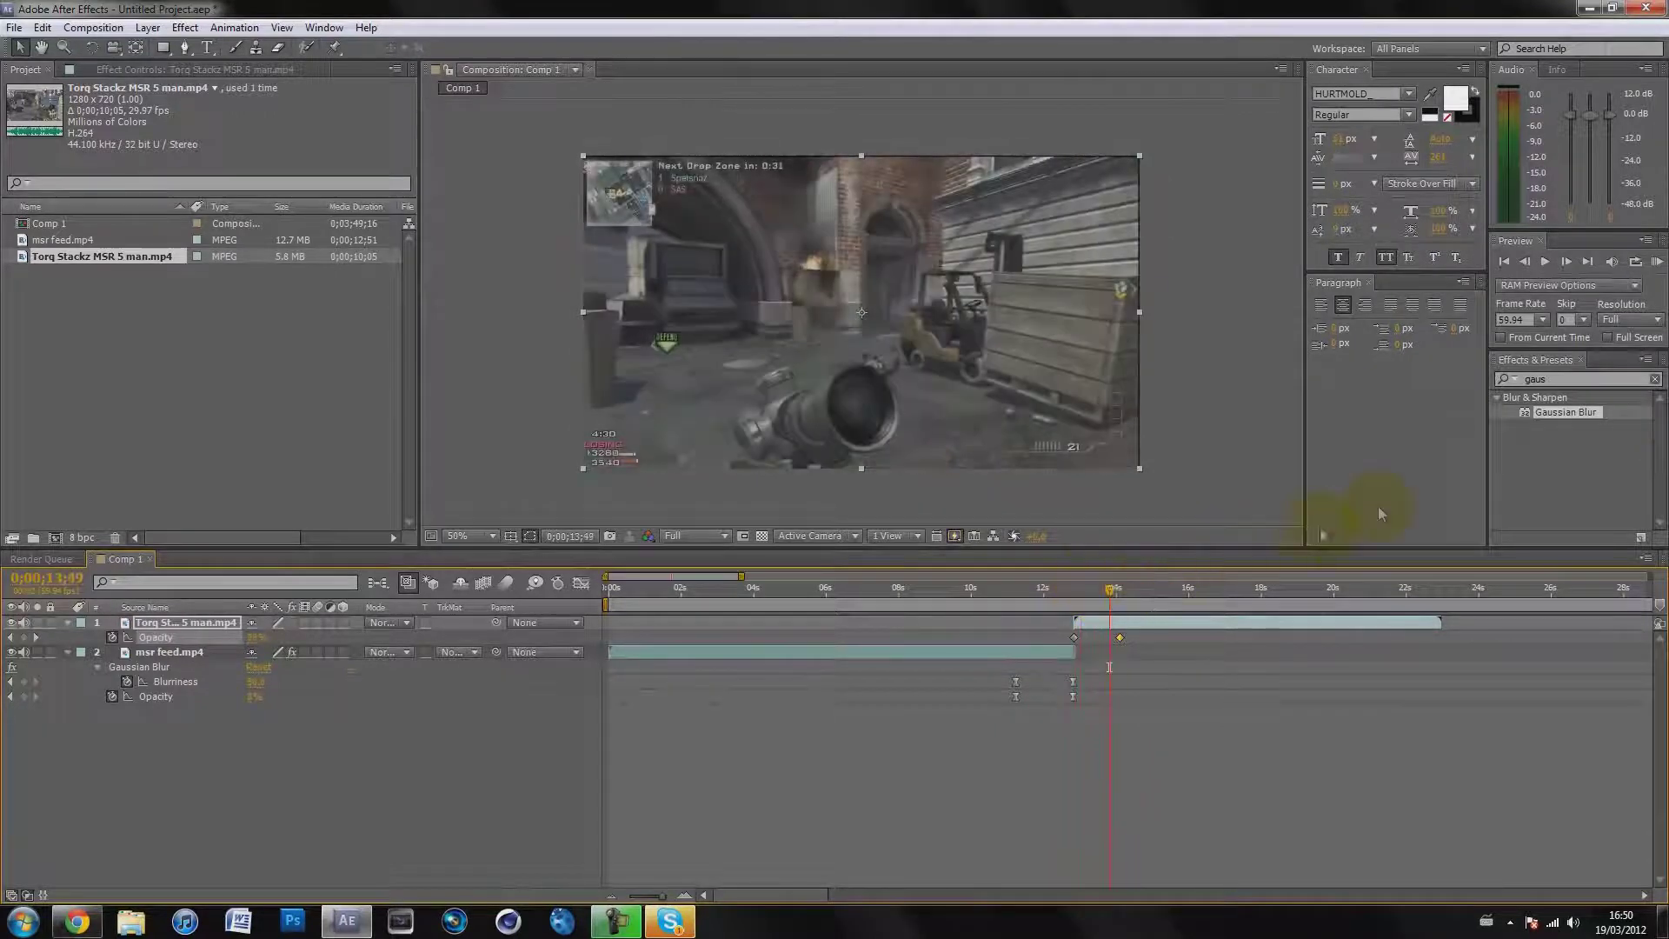
pyautogui.moveTo(1567, 422); pyautogui.dragTo(1240, 626)
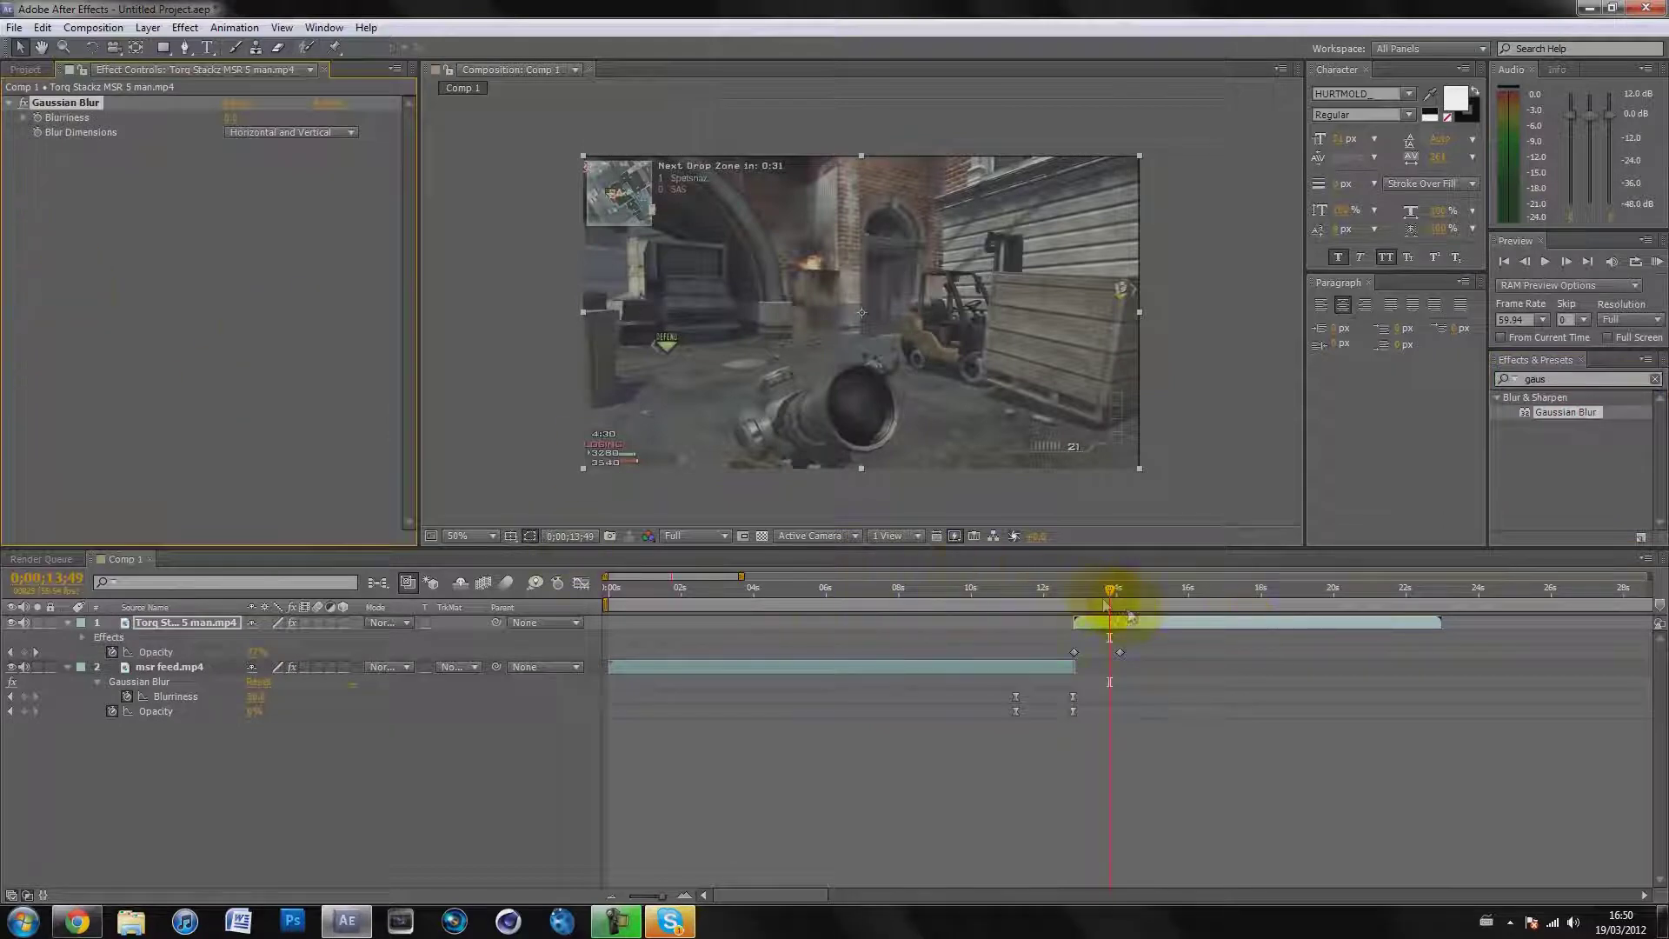
# - Keyframe the top clip's Blurriness at 50 on its first frame
pyautogui.moveTo(1109, 596); pyautogui.dragTo(1075, 587)
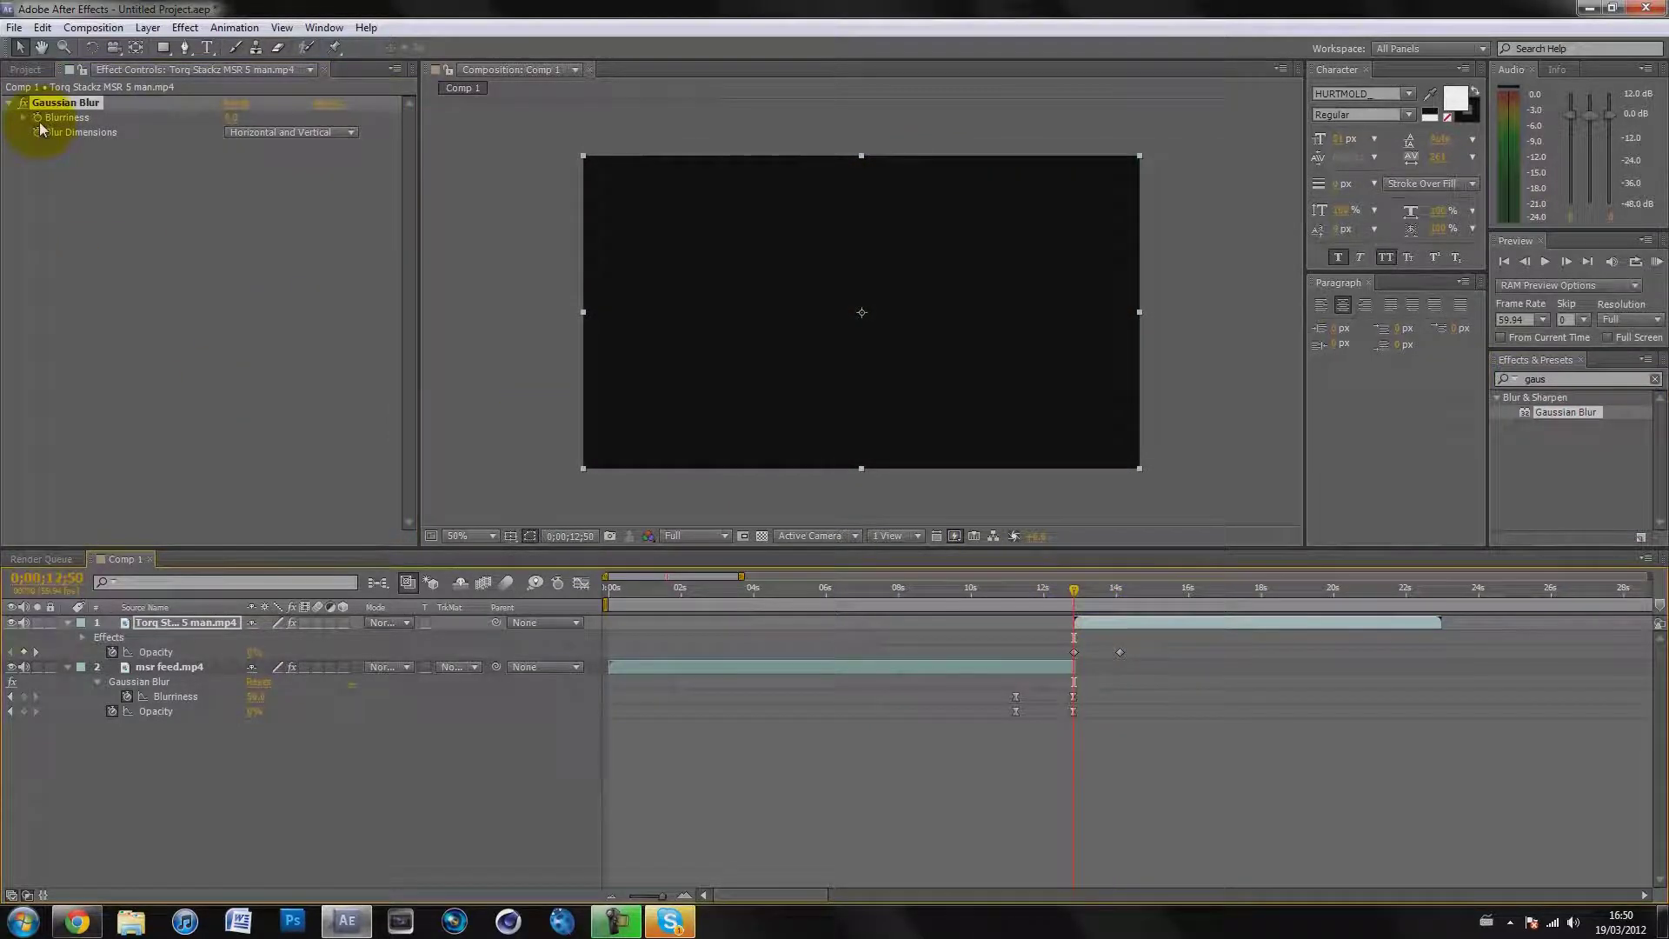
pyautogui.click(40, 129)
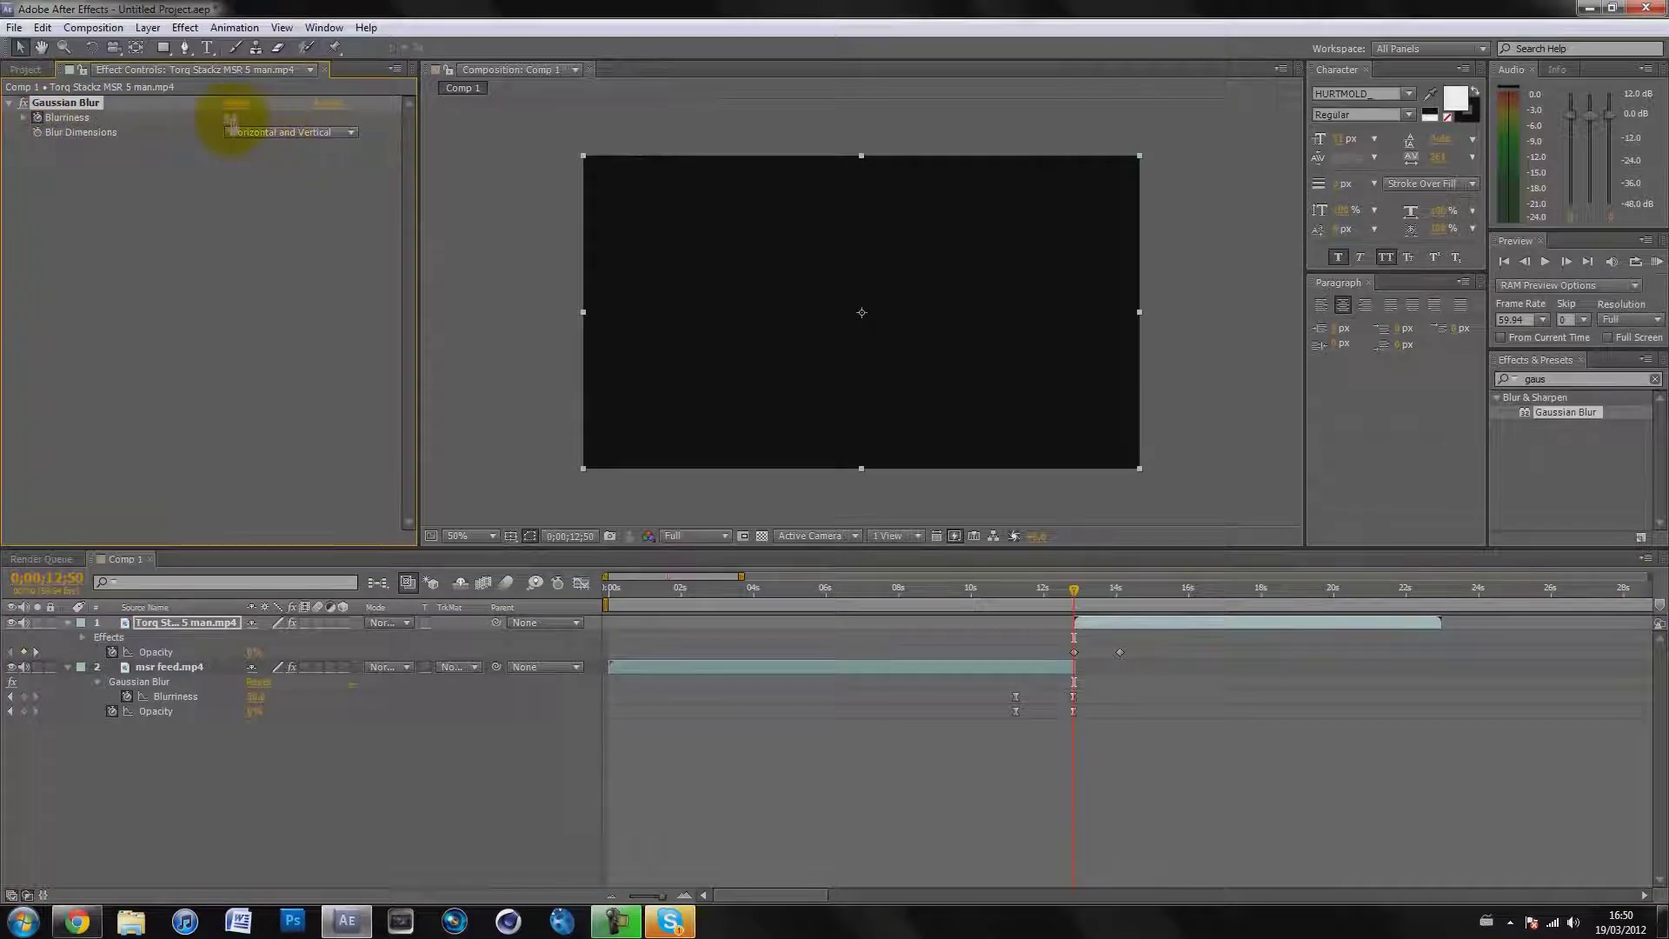
pyautogui.write('50')
pyautogui.press('Return')
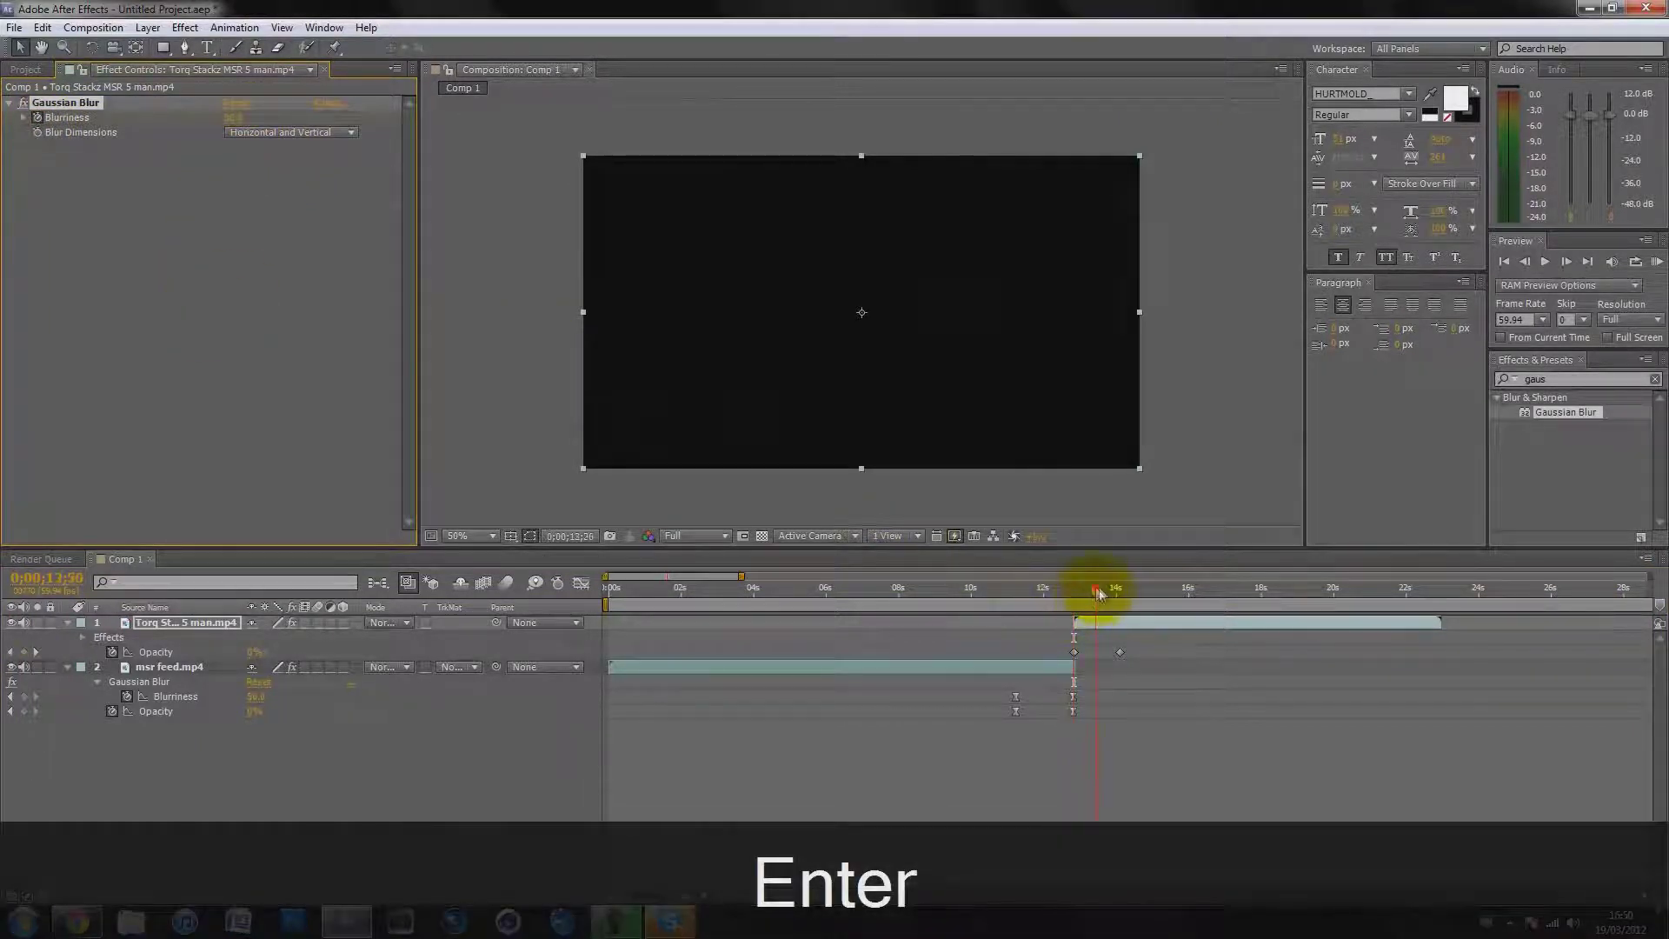
# - Keyframe Blurriness to 0 at 14;07, then reveal all keyframes with U and review the blur
pyautogui.moveTo(1098, 592); pyautogui.dragTo(1120, 591)
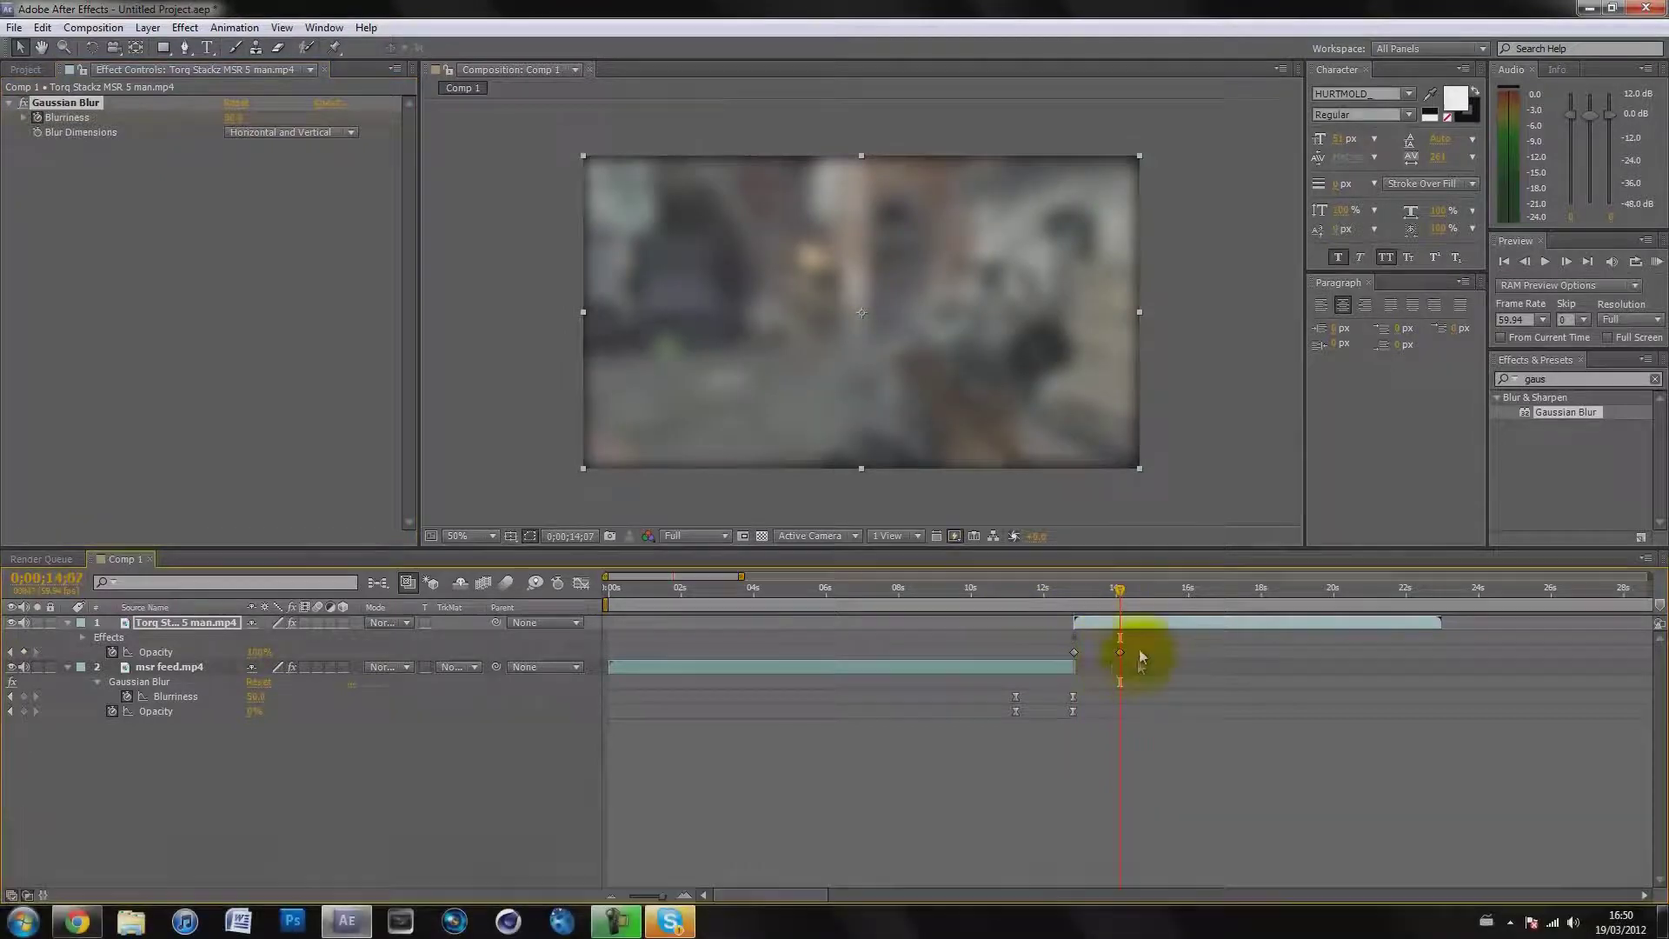
pyautogui.click(233, 119)
pyautogui.write('0')
pyautogui.press('Return')
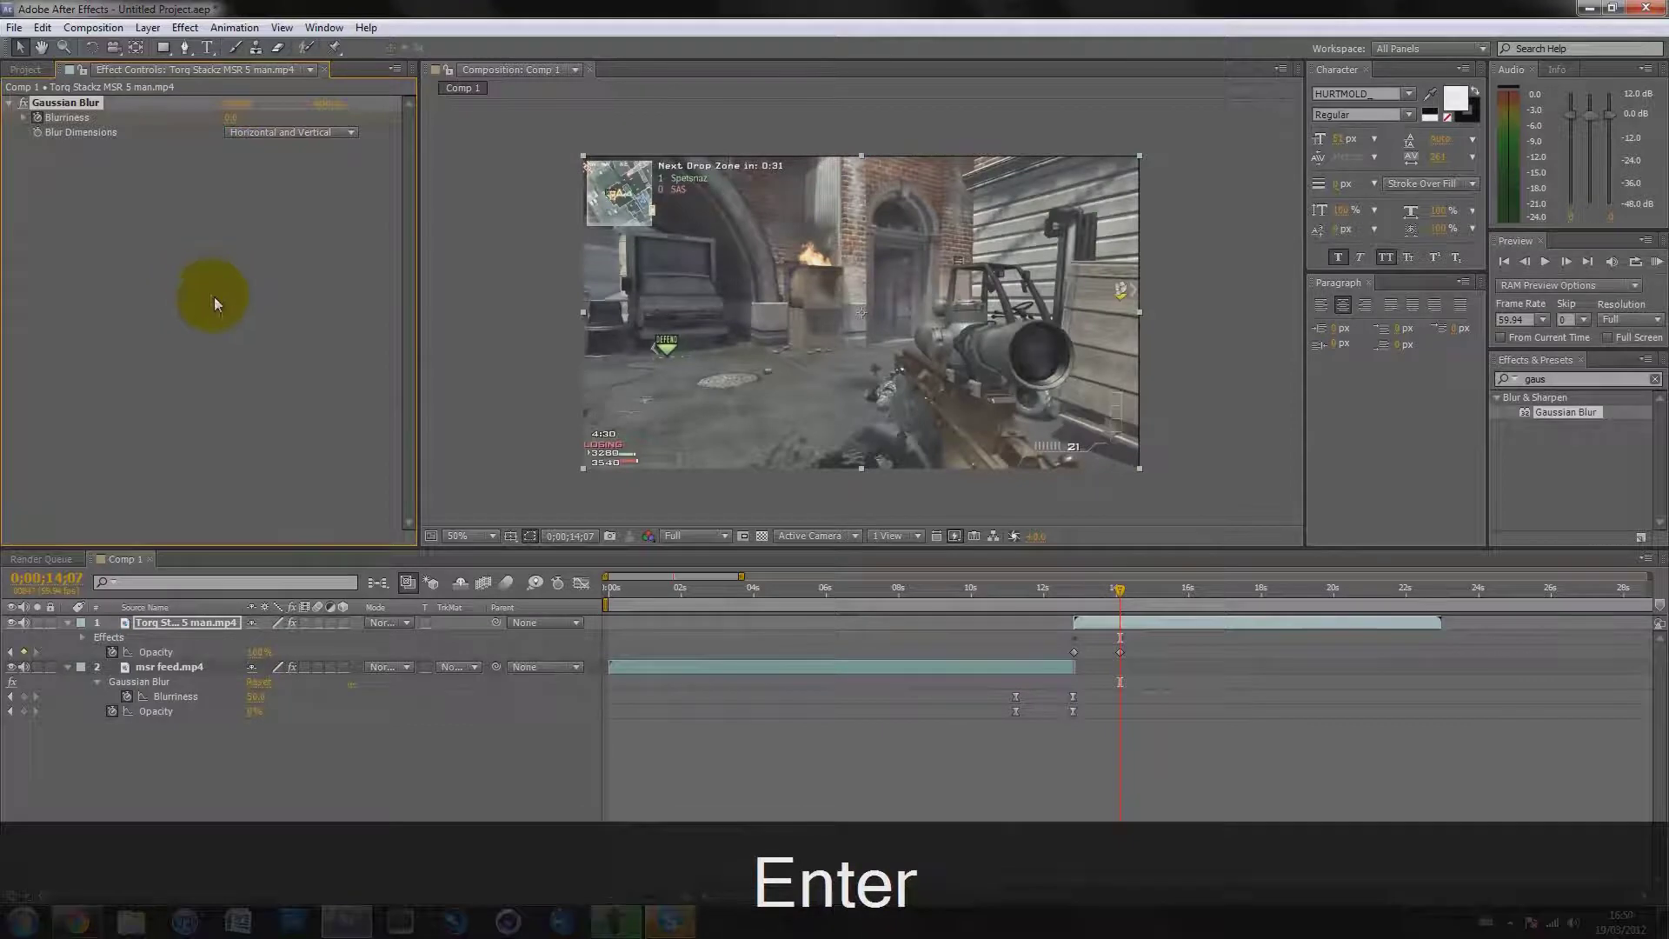
pyautogui.click(219, 329)
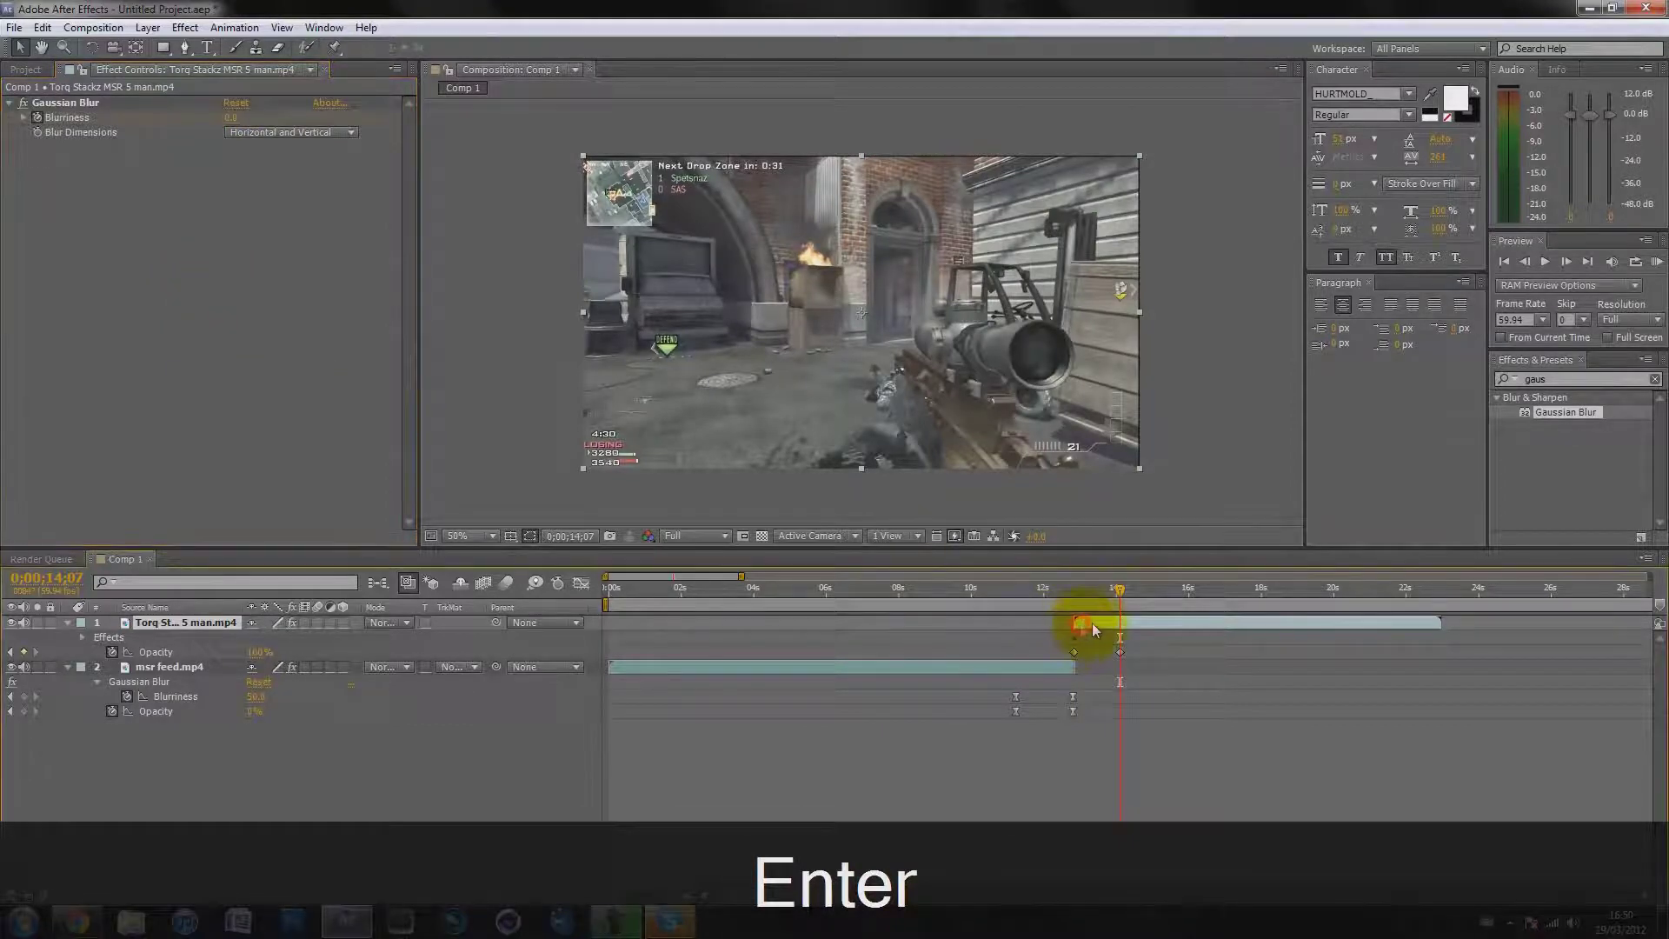
pyautogui.press('u')
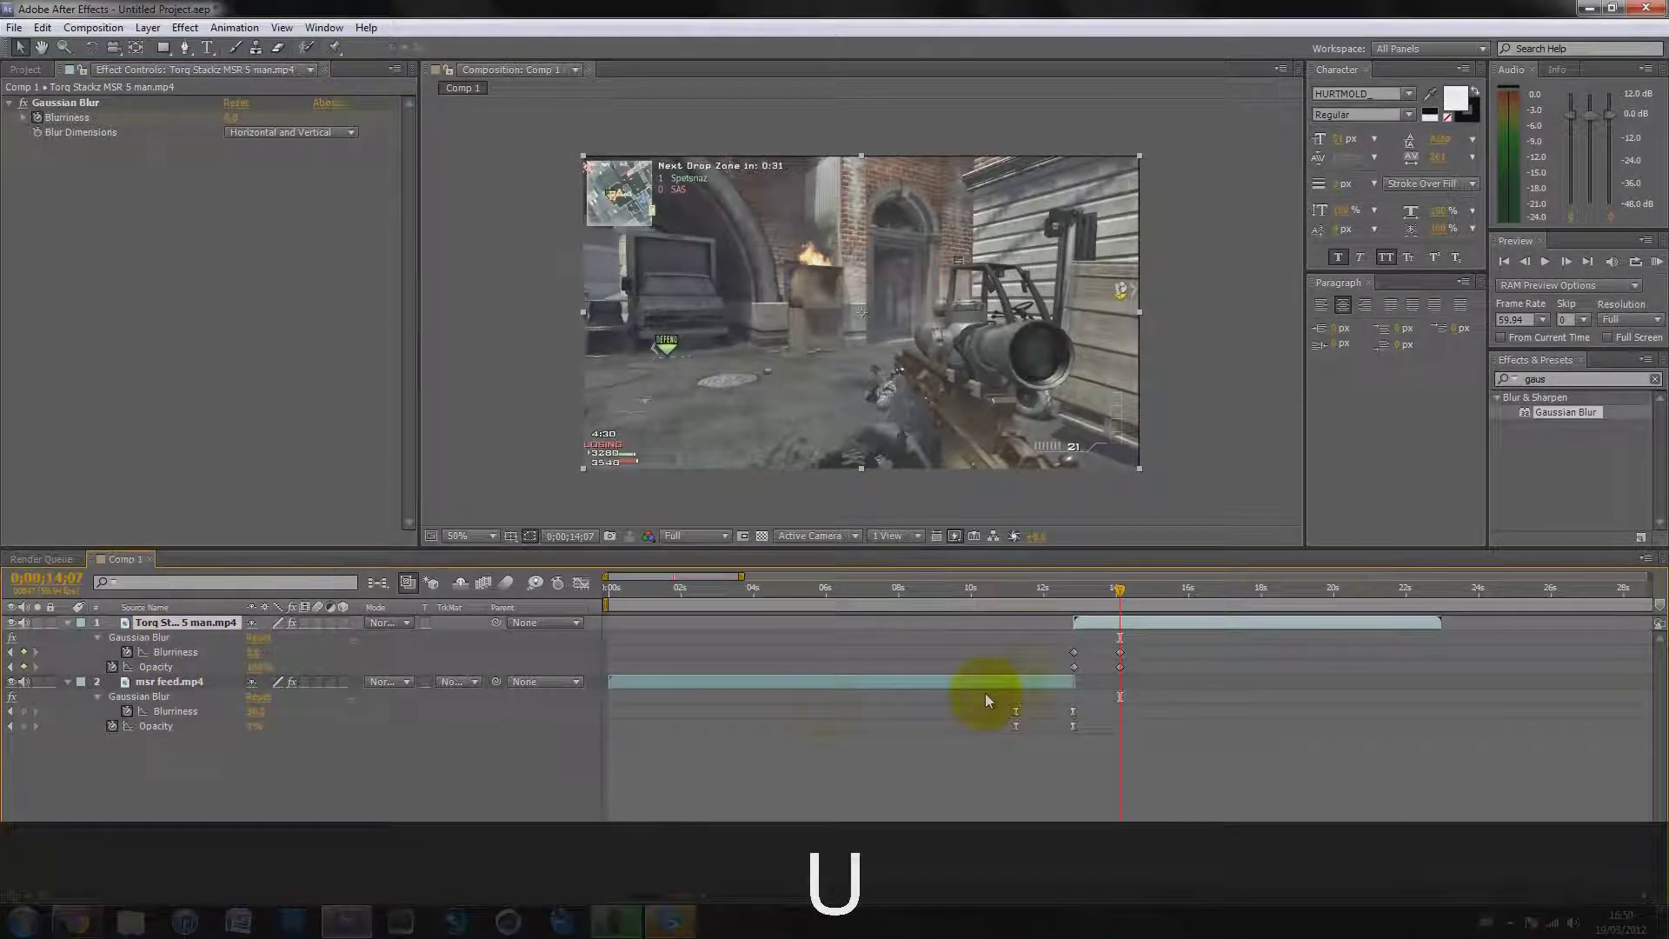
pyautogui.click(1071, 596)
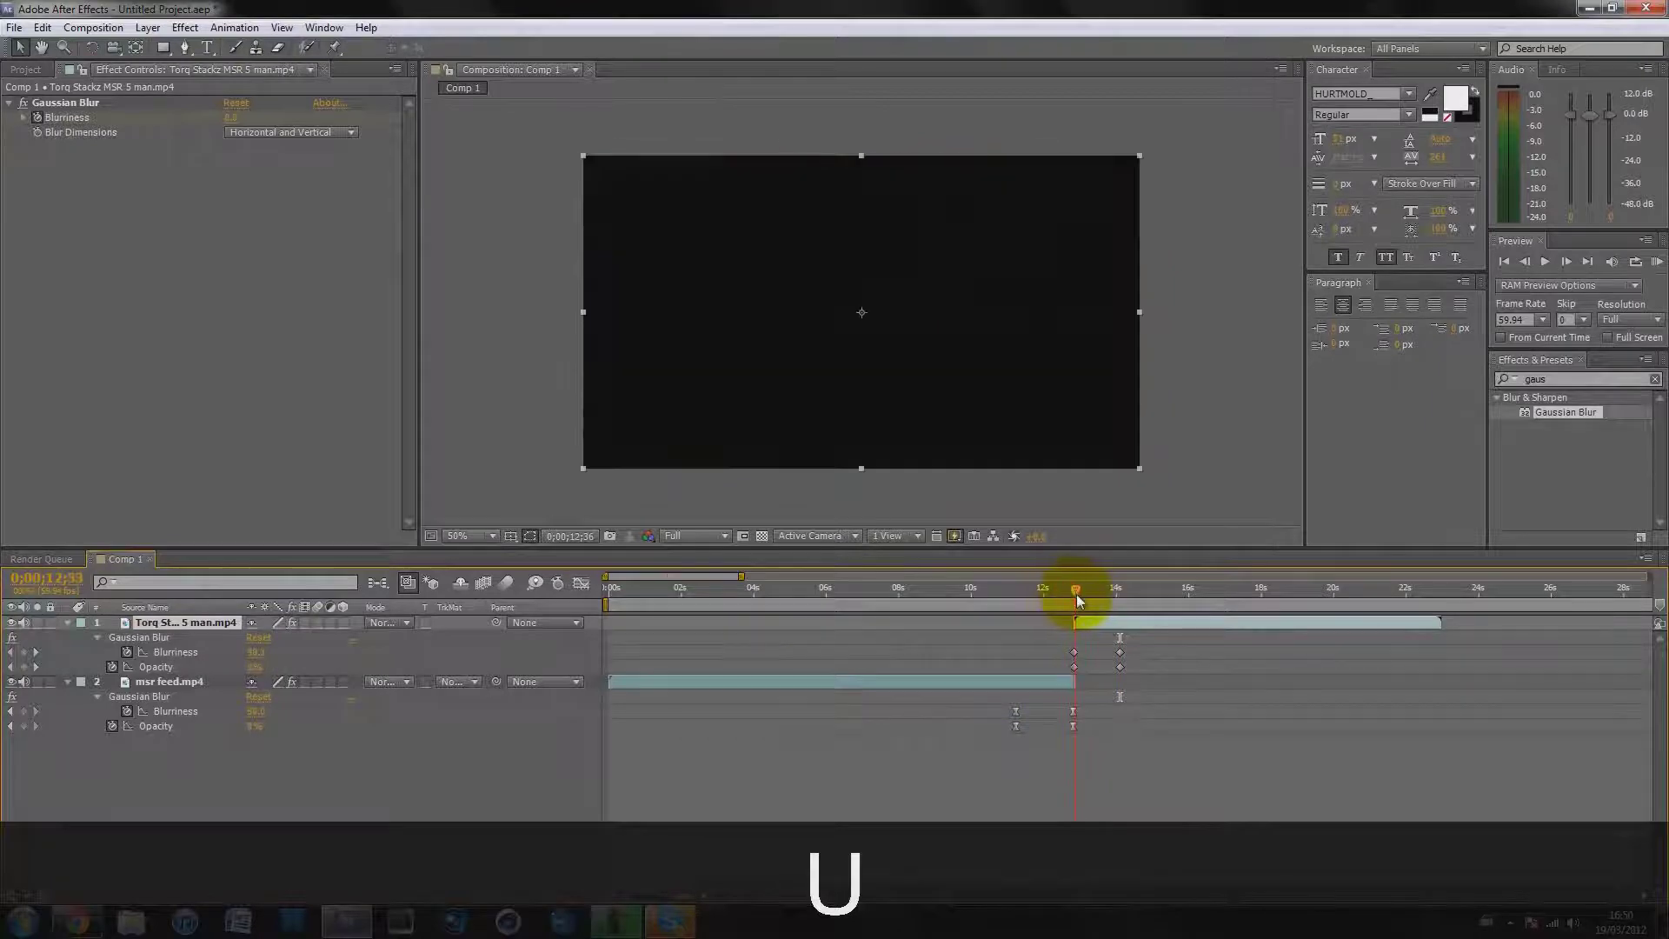
pyautogui.moveTo(1076, 600); pyautogui.dragTo(1133, 603)
# - Apply Easy Ease (F9) to layer 1's four blur and opacity keyframes and review the transition
pyautogui.moveTo(1027, 641); pyautogui.dragTo(1187, 676)
pyautogui.press('F9')
pyautogui.click(1187, 676)
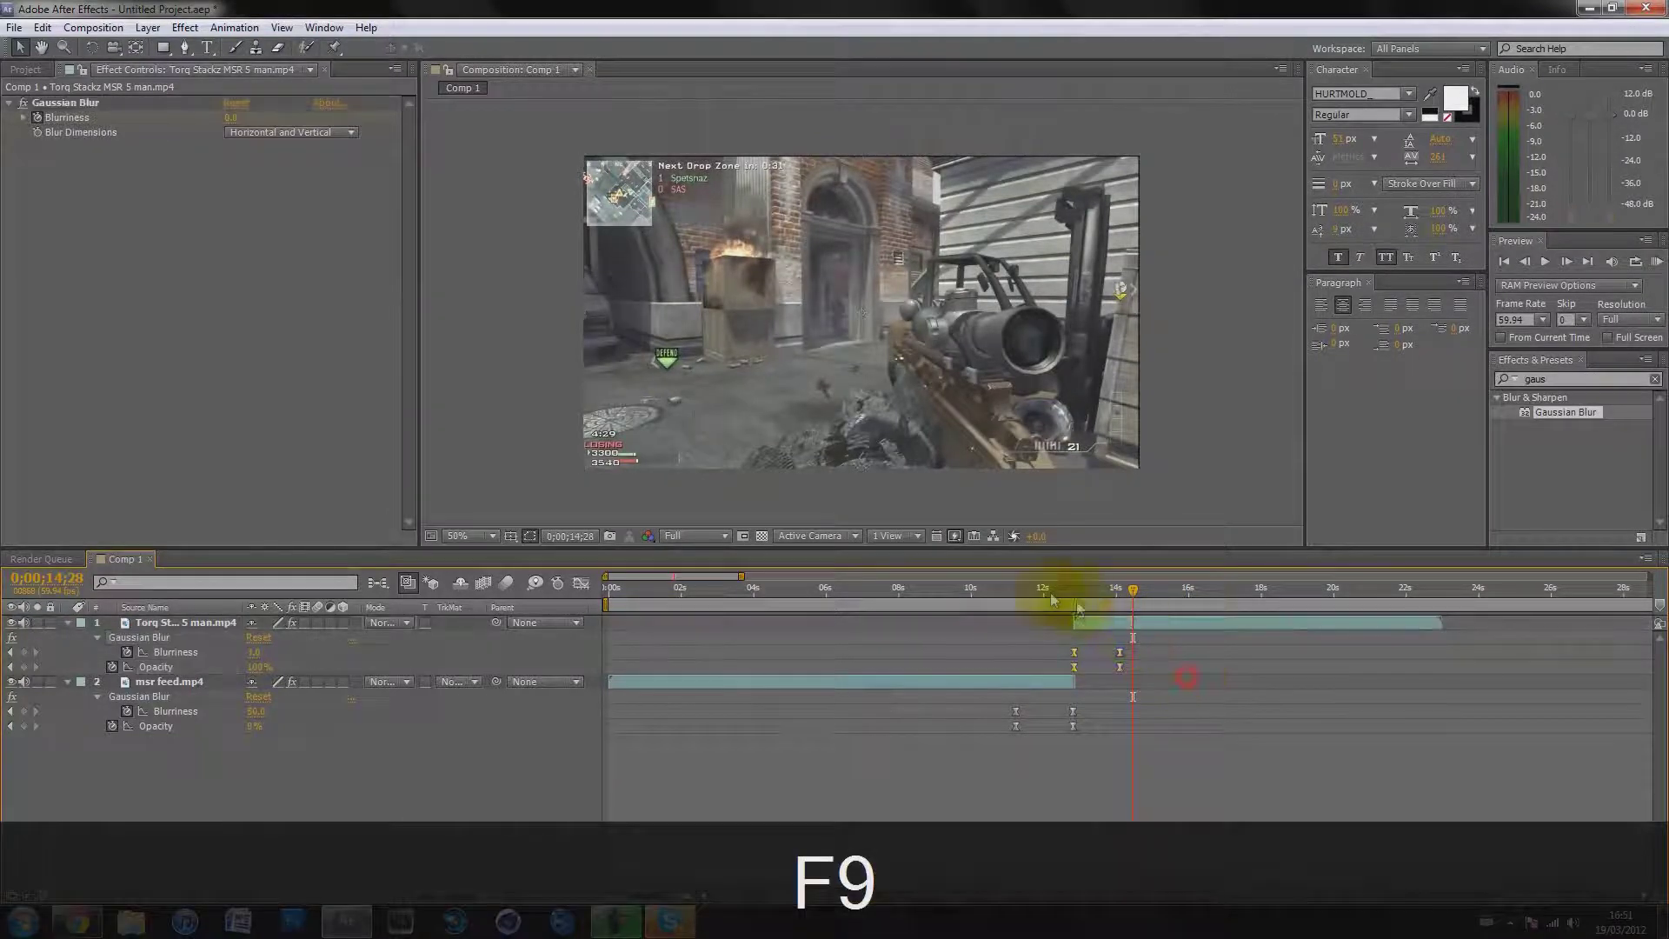
pyautogui.moveTo(1006, 596); pyautogui.dragTo(1151, 591)
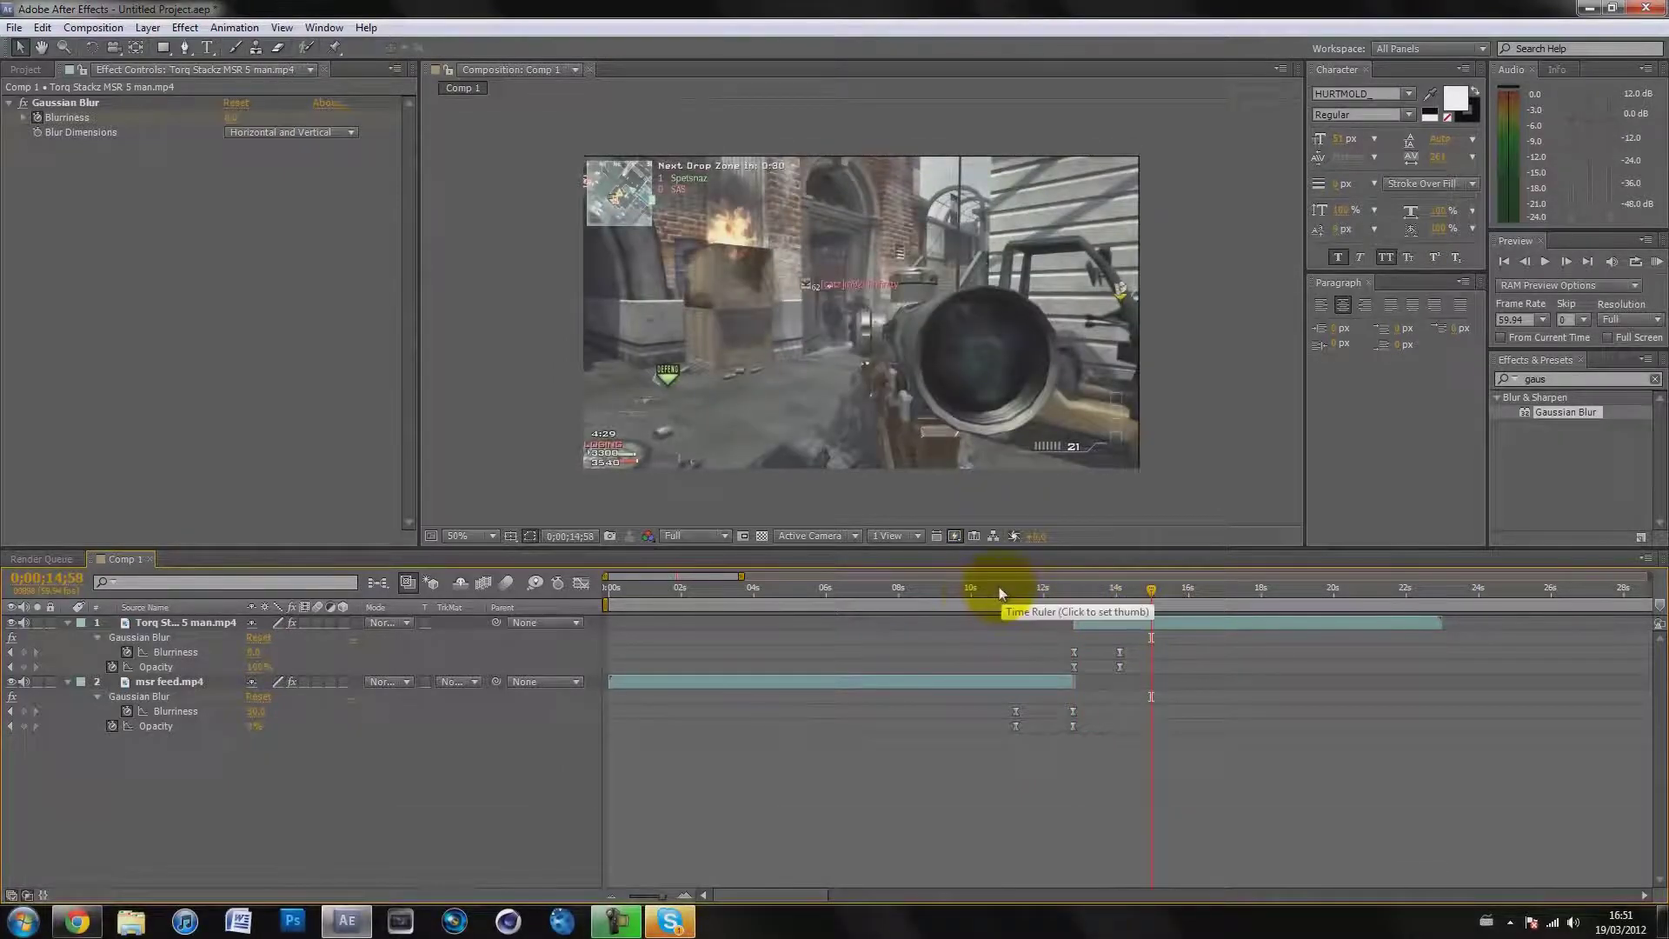
pyautogui.click(26, 622)
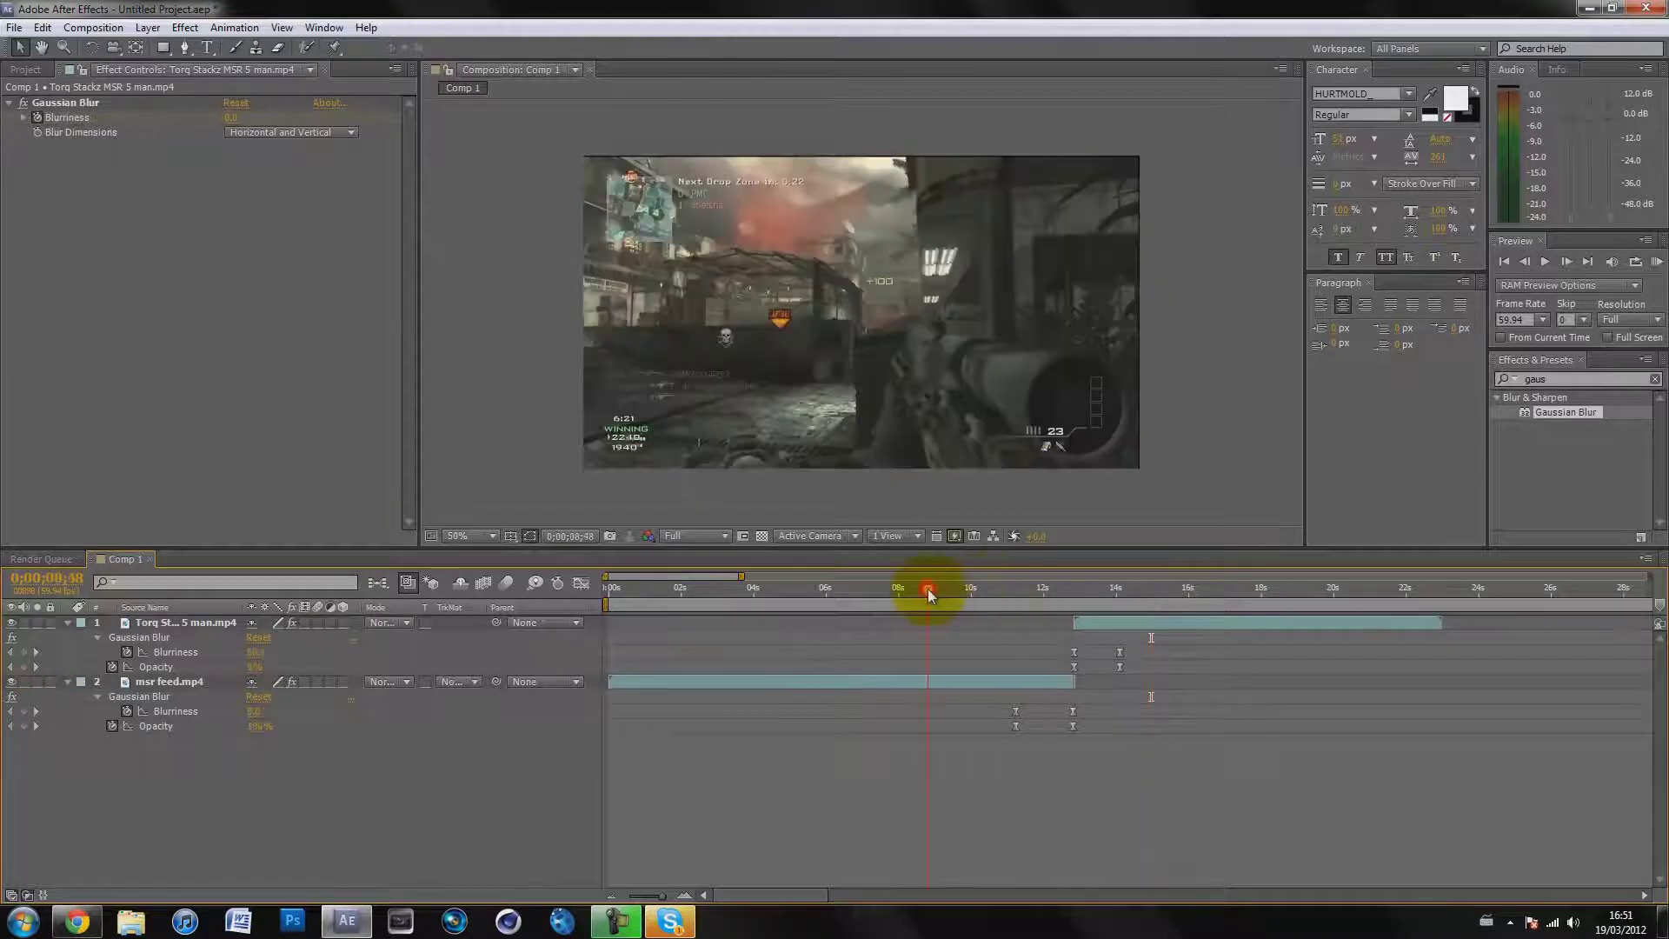
# - Preview the transition with RAM Preview from around 16;32, then stop playback
pyautogui.moveTo(1194, 601); pyautogui.dragTo(1210, 589)
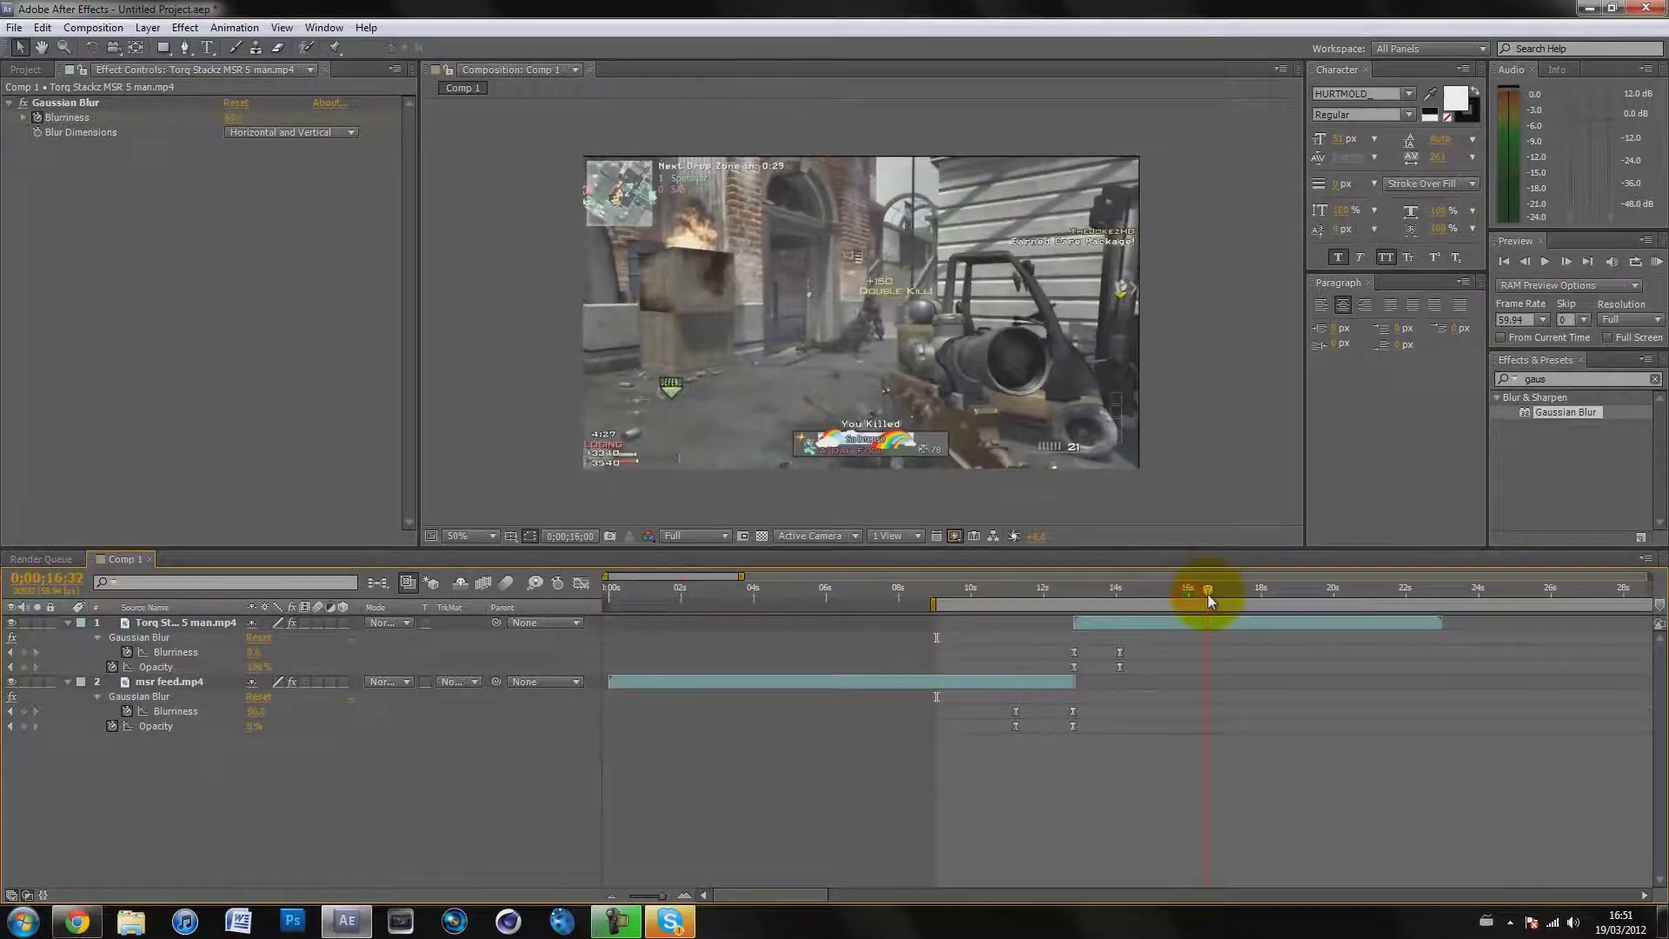
pyautogui.click(1580, 415)
pyautogui.click(1656, 262)
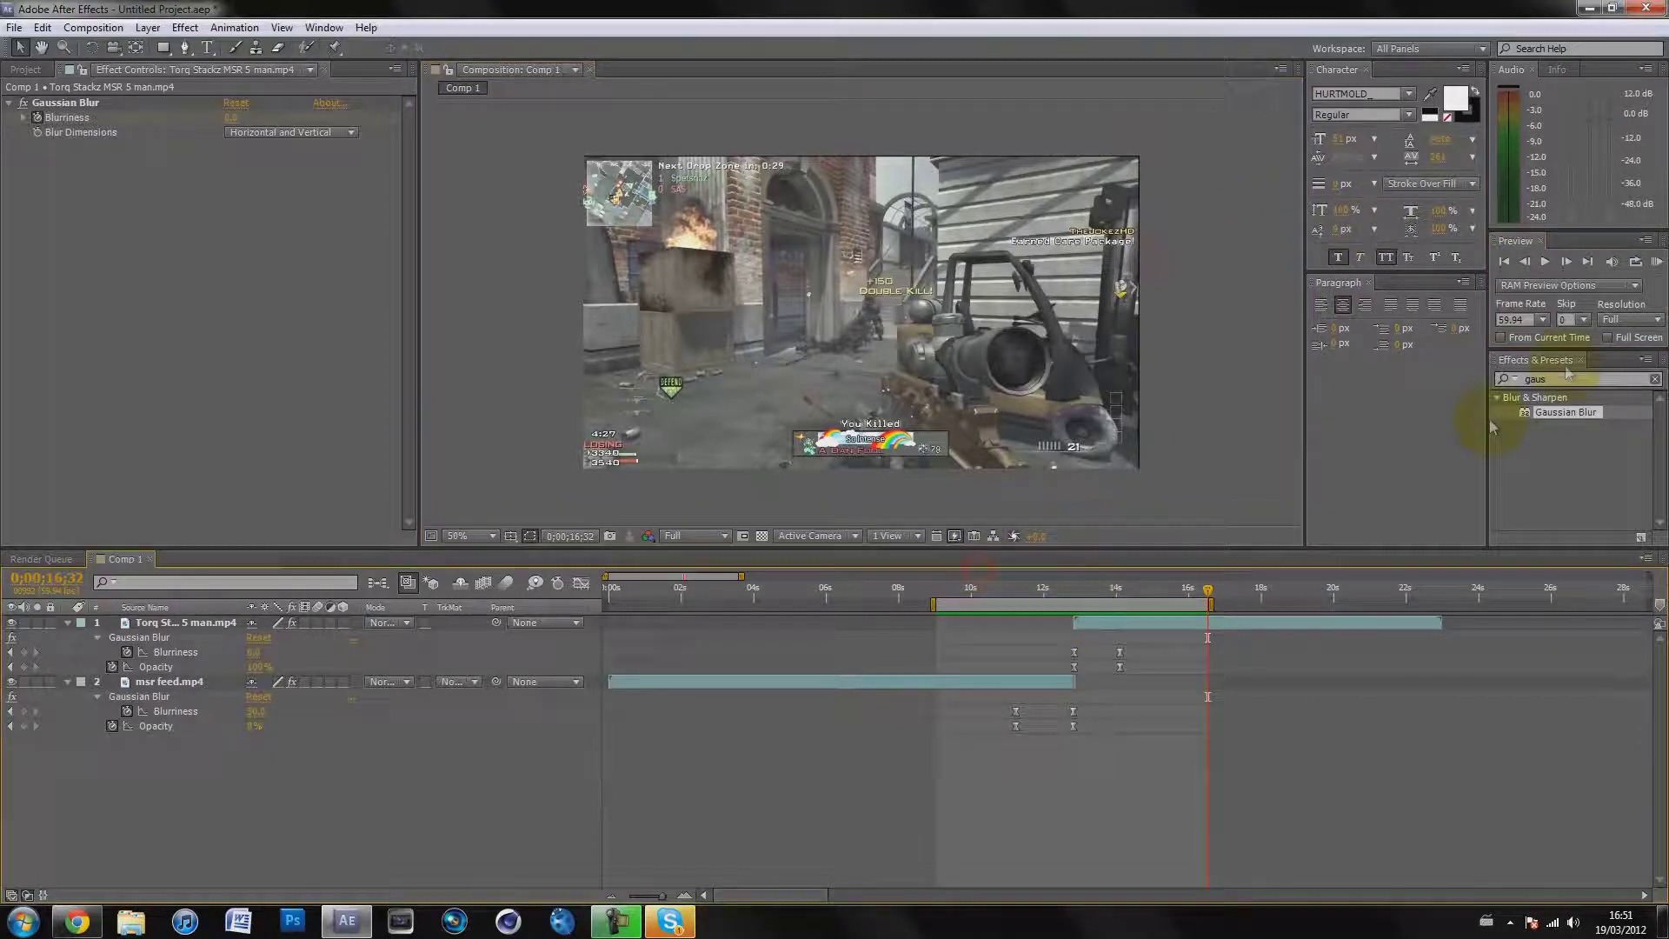
pyautogui.click(1655, 264)
pyautogui.click(1268, 244)
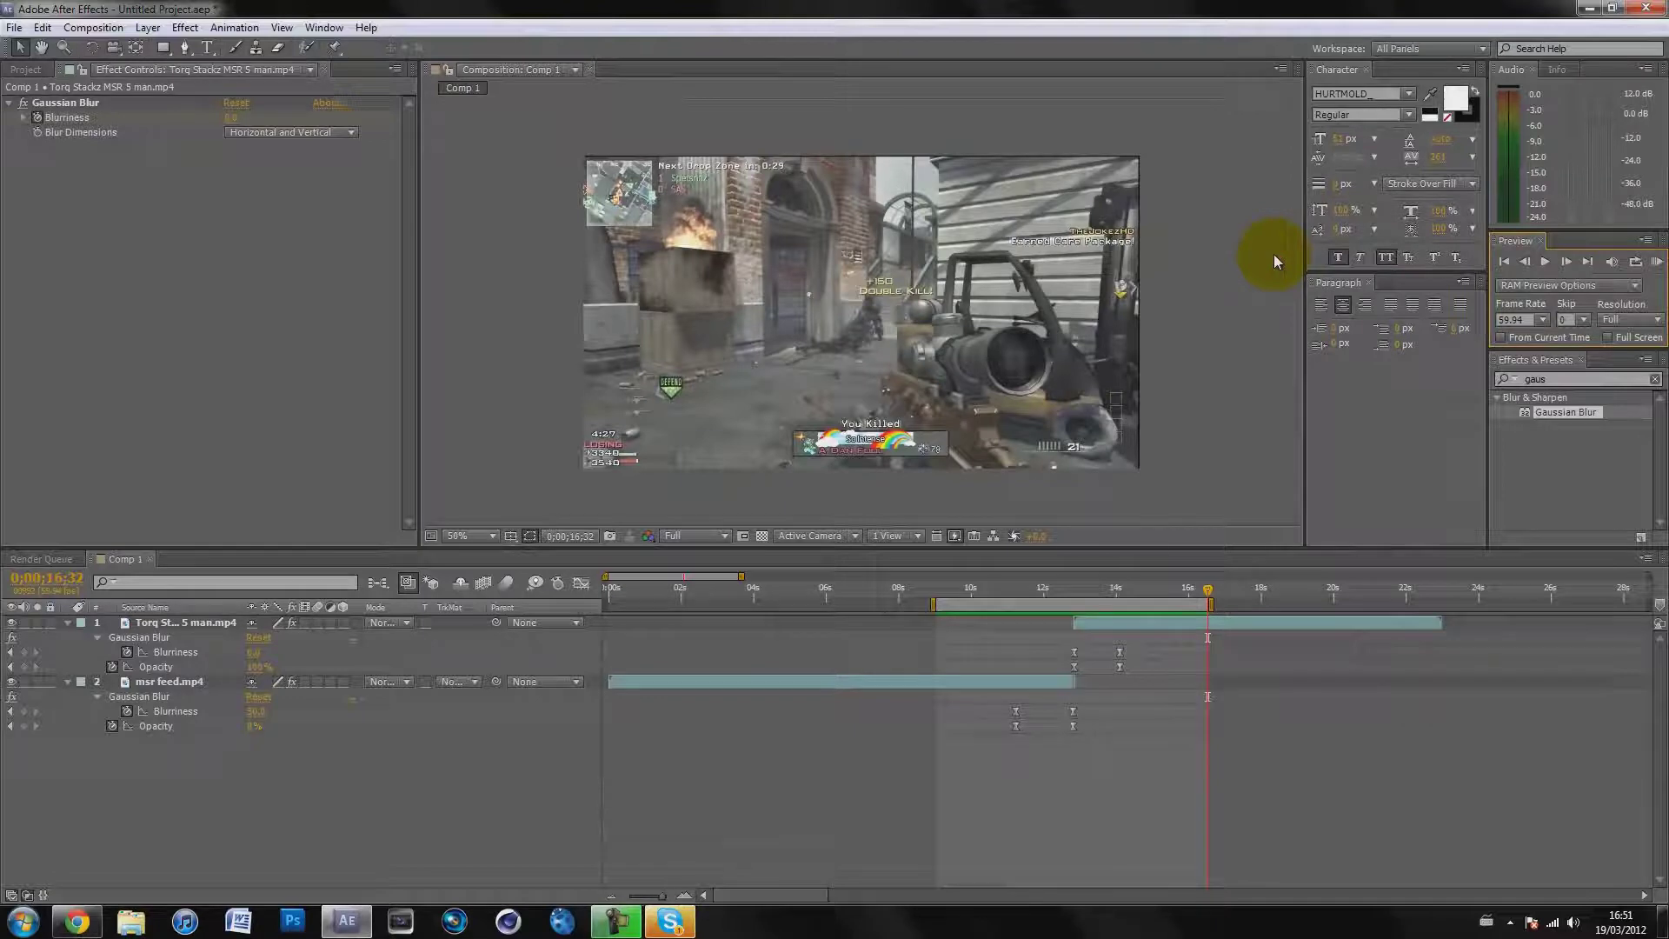
# - Return the playhead to about 9;34 and minimise After Effects to the desktop
pyautogui.click(1176, 267)
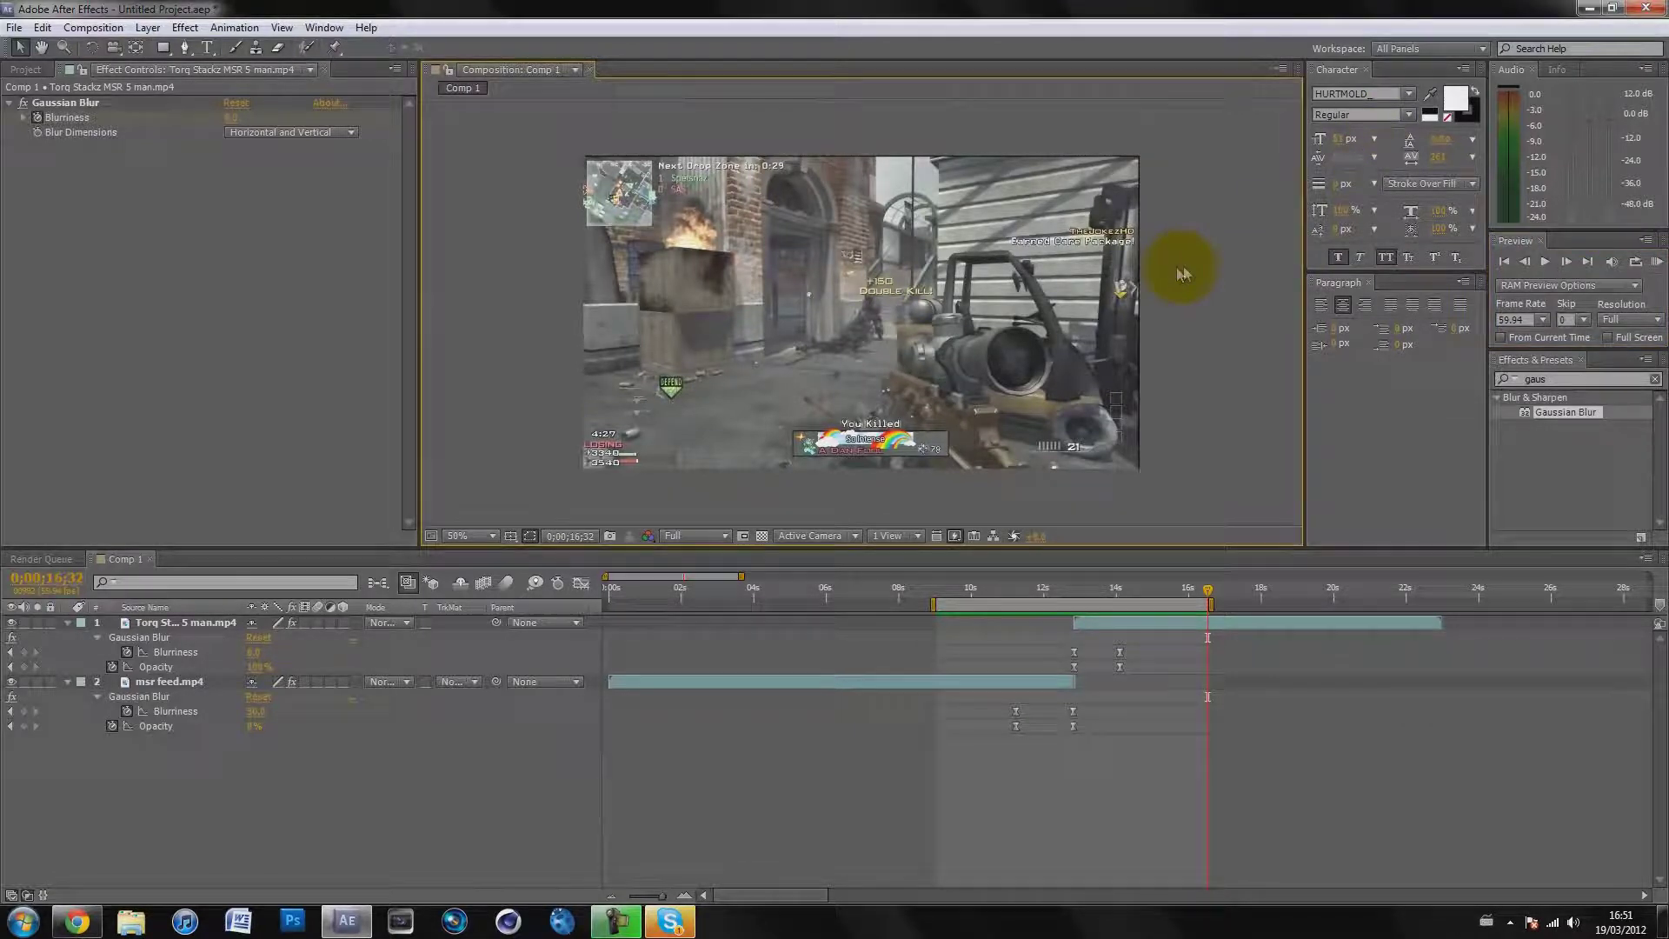
pyautogui.moveTo(958, 598); pyautogui.dragTo(1078, 588)
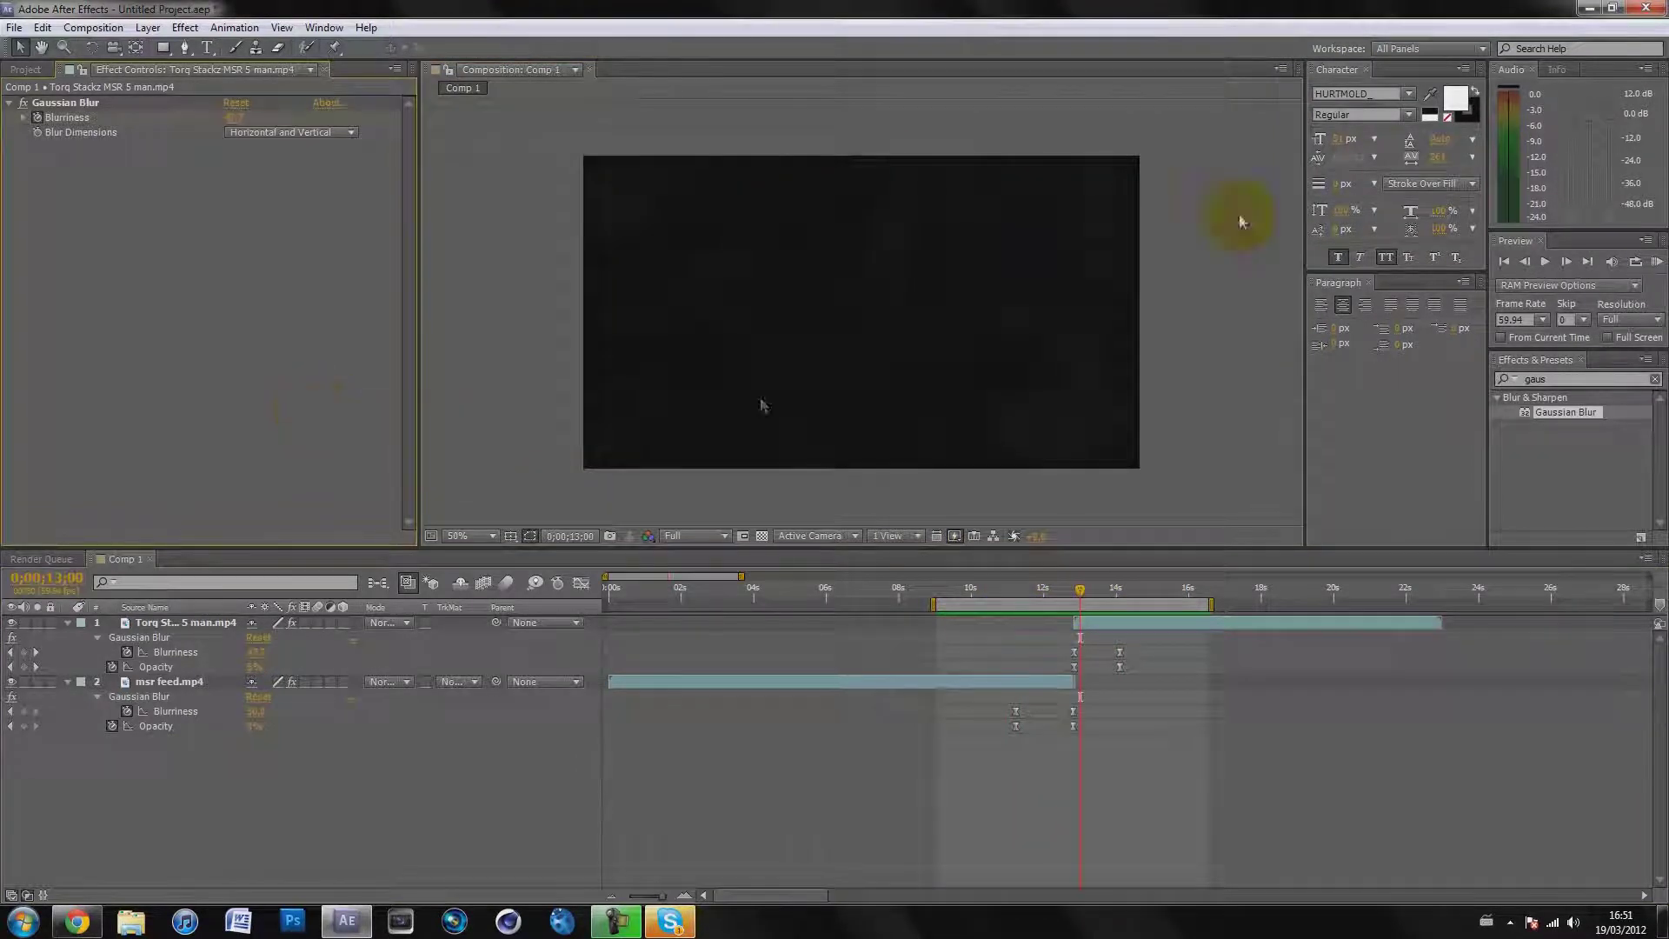
pyautogui.click(1583, 8)
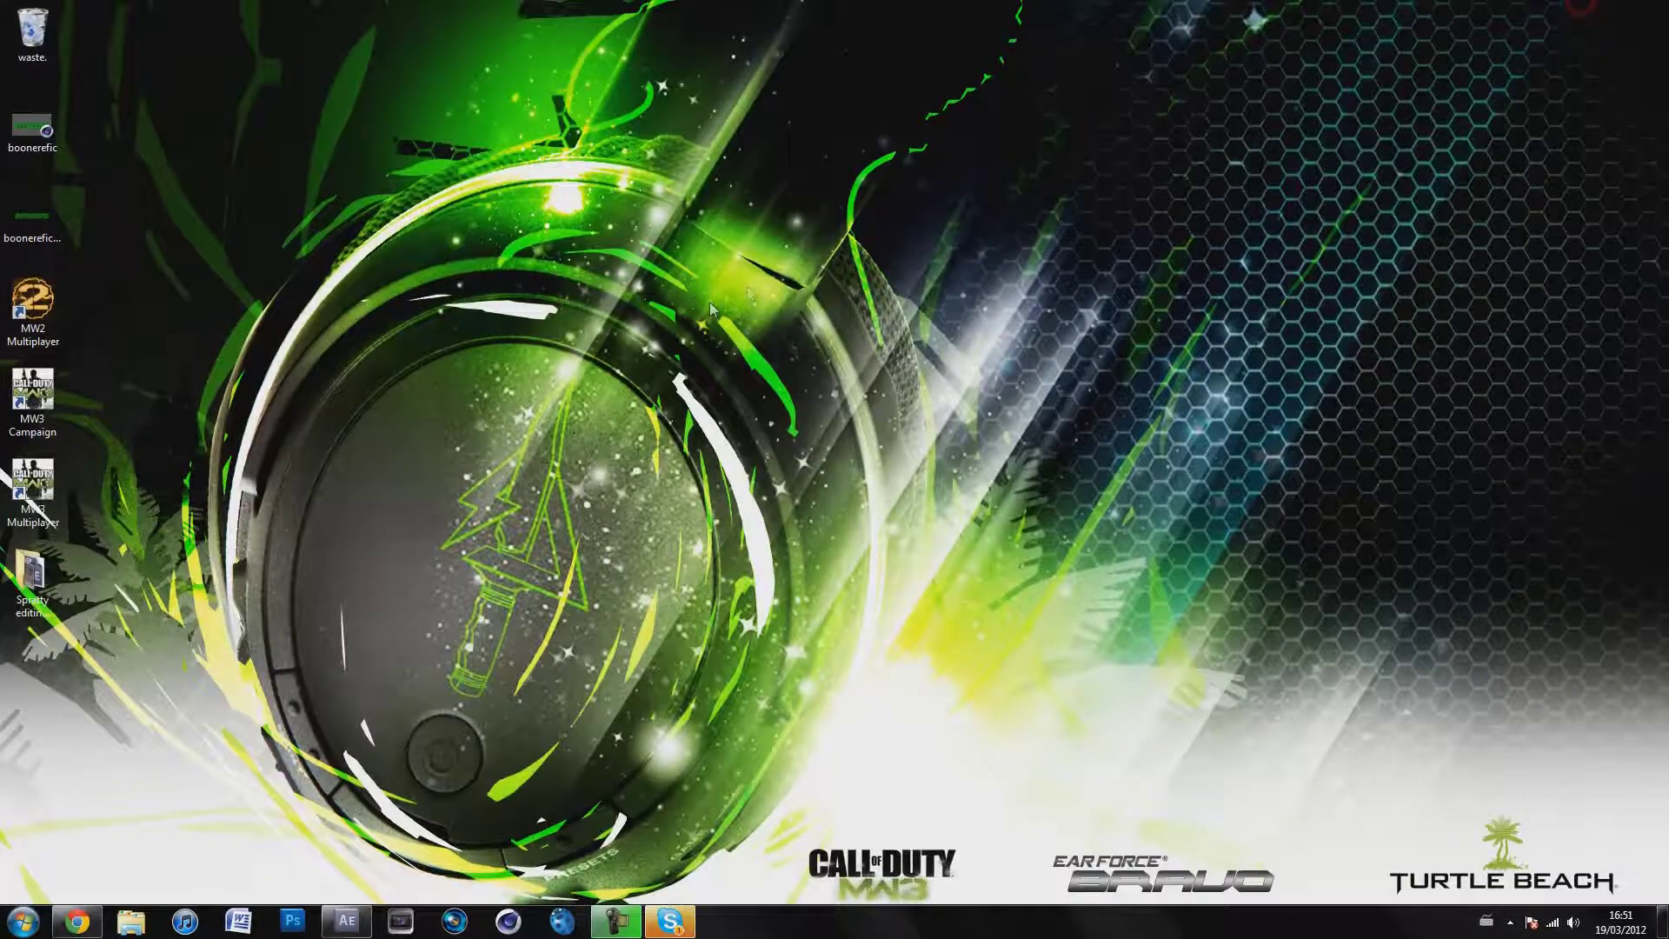